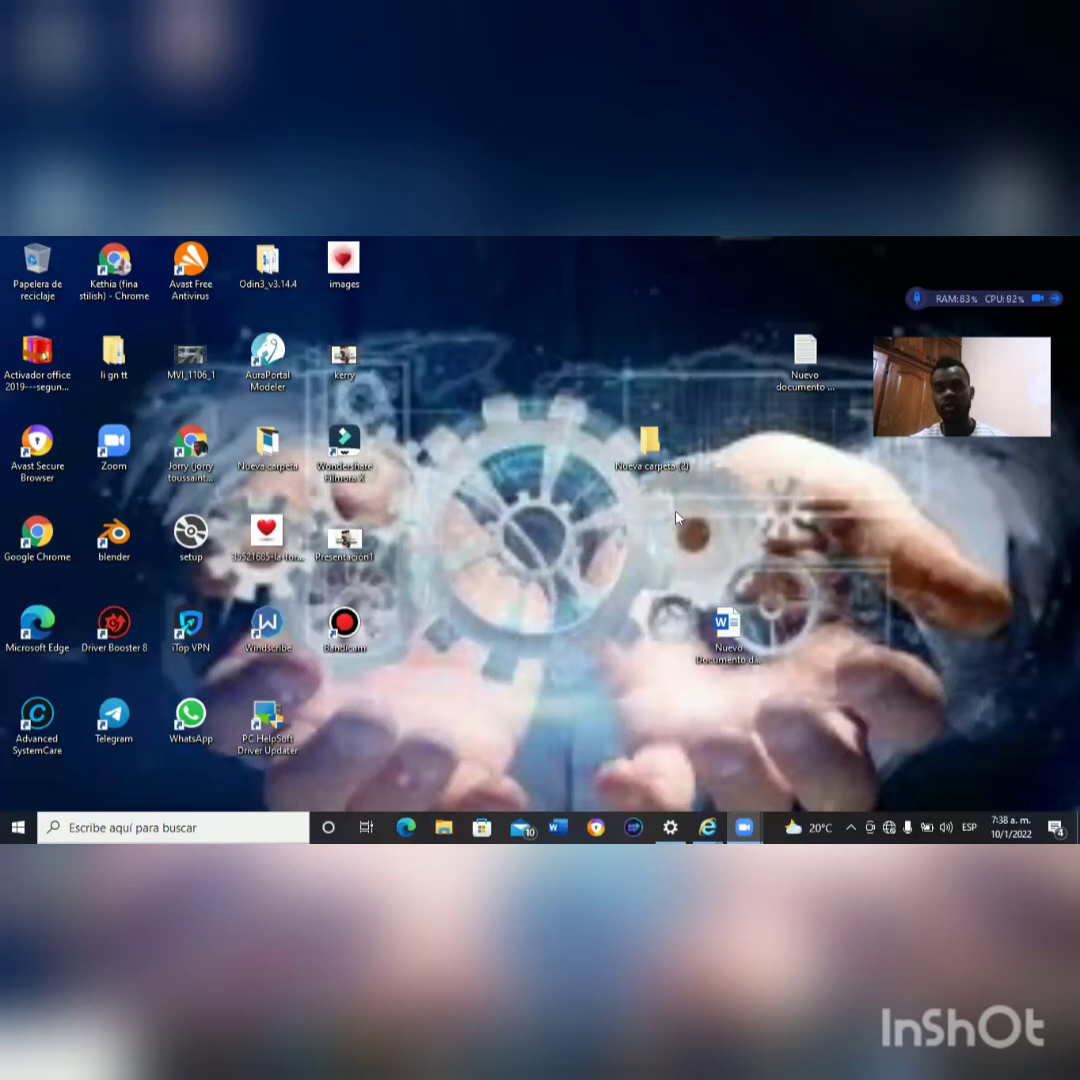
{"action": "right_click", "coordinate": [738, 497]}
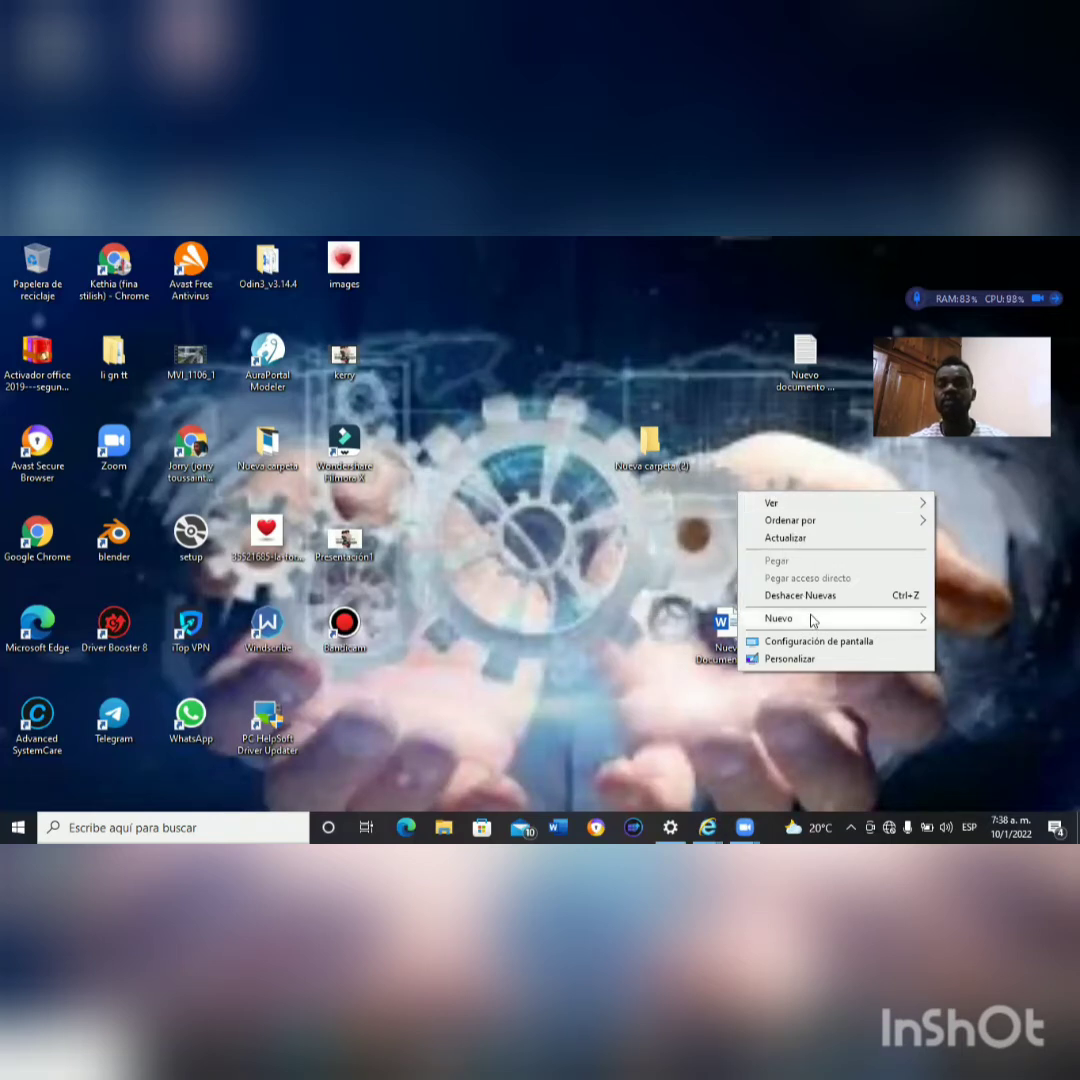
{"action": "mouse_move", "coordinate": [812, 620]}
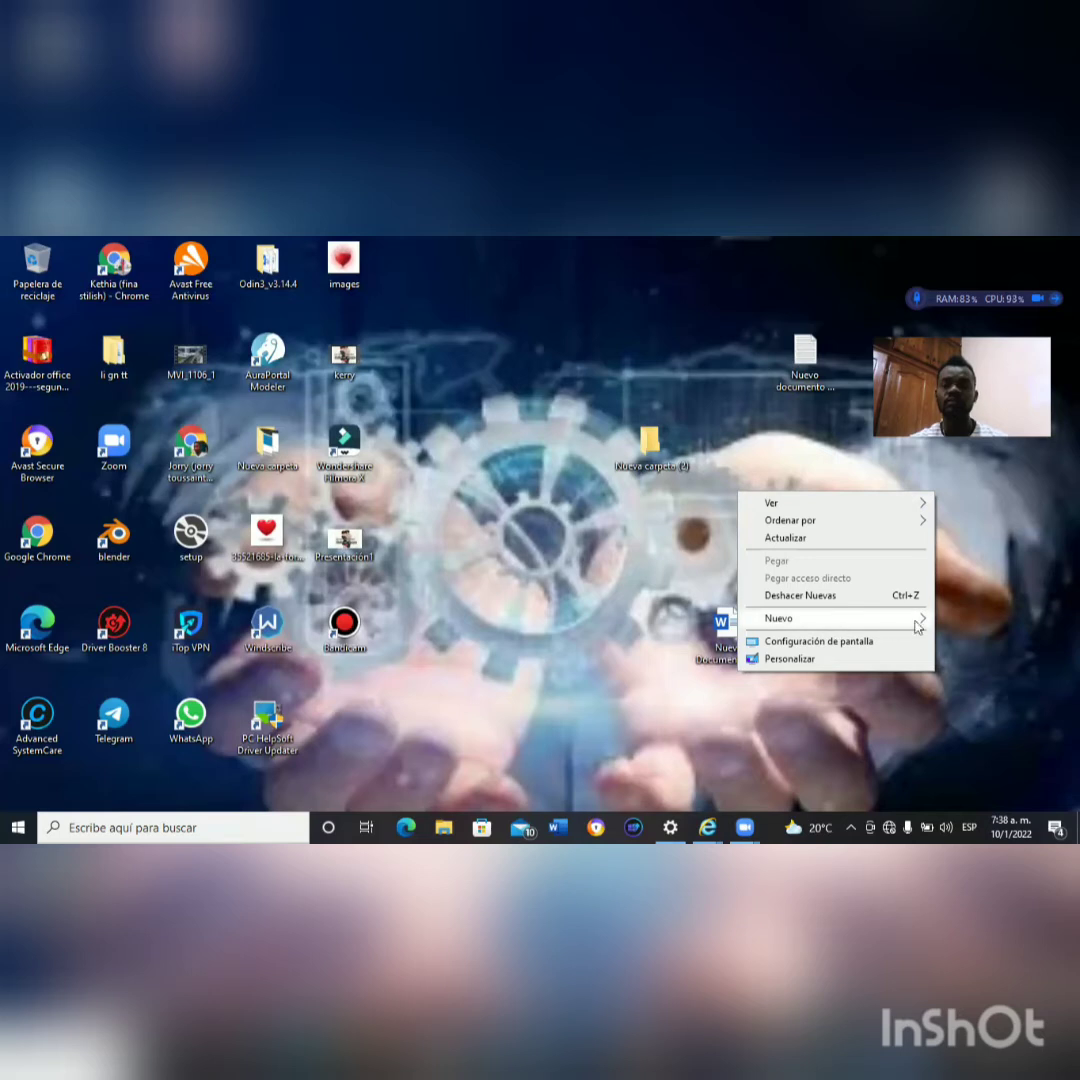
{"action": "mouse_move", "coordinate": [920, 622]}
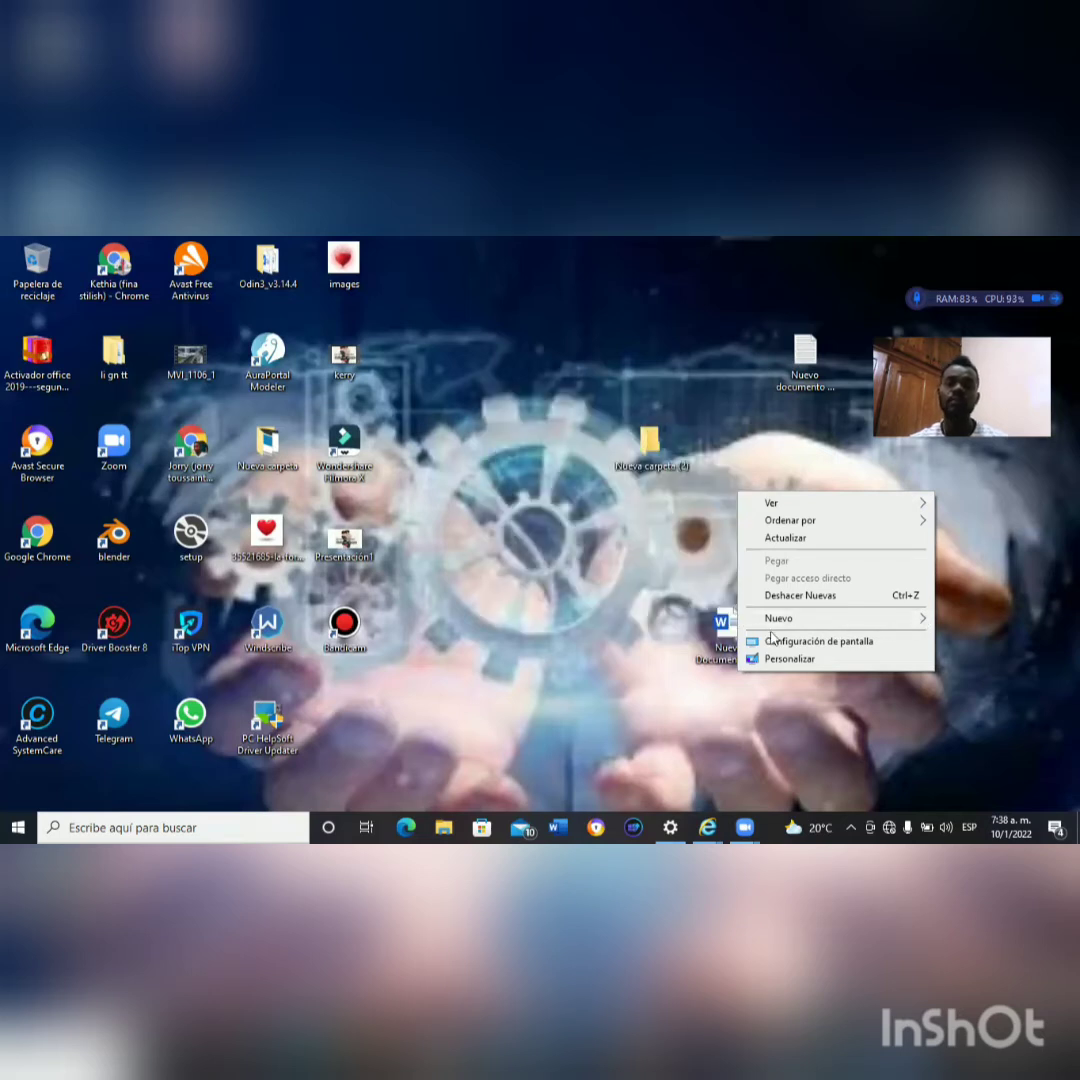
{"action": "mouse_move", "coordinate": [776, 620]}
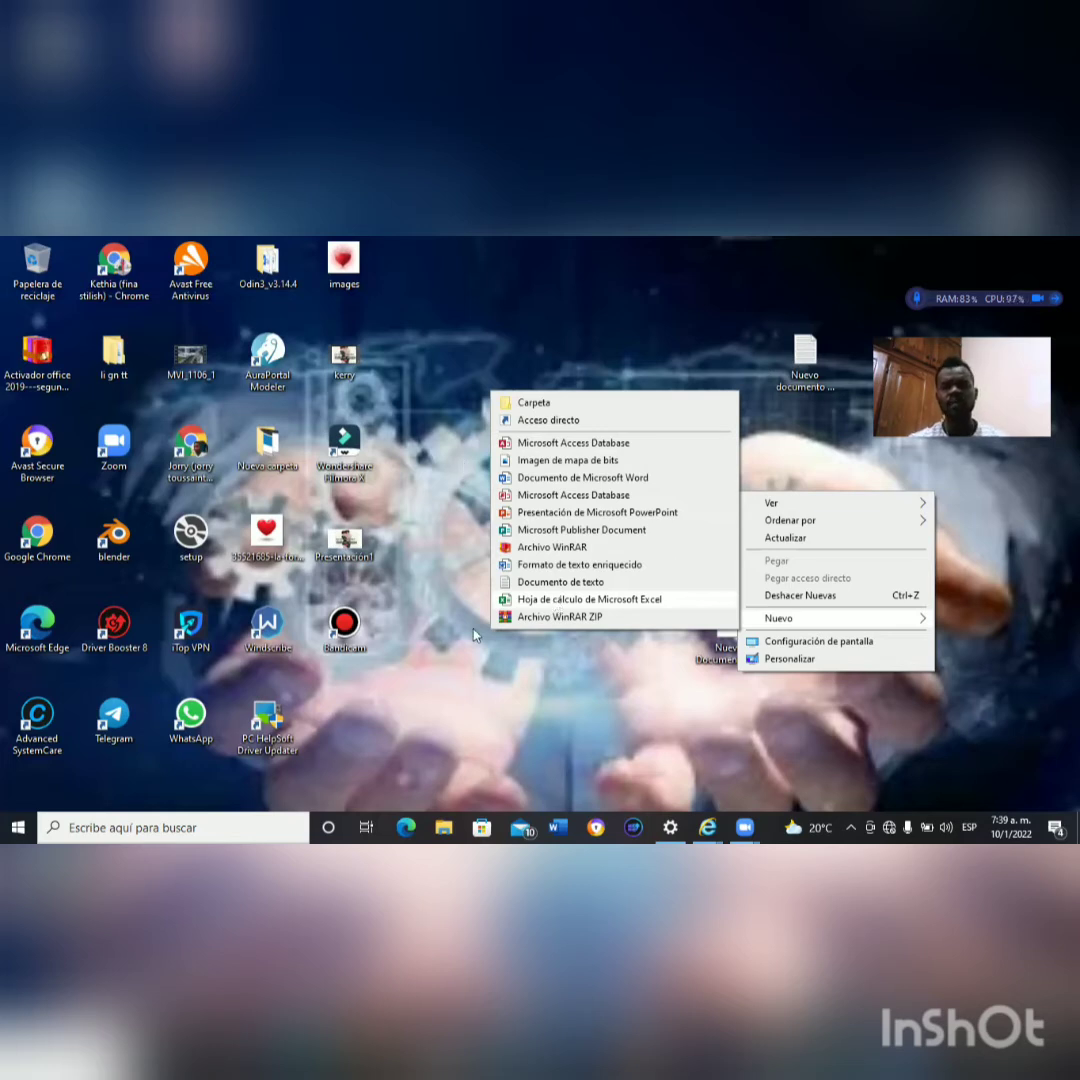
{"action": "left_click", "coordinate": [770, 534]}
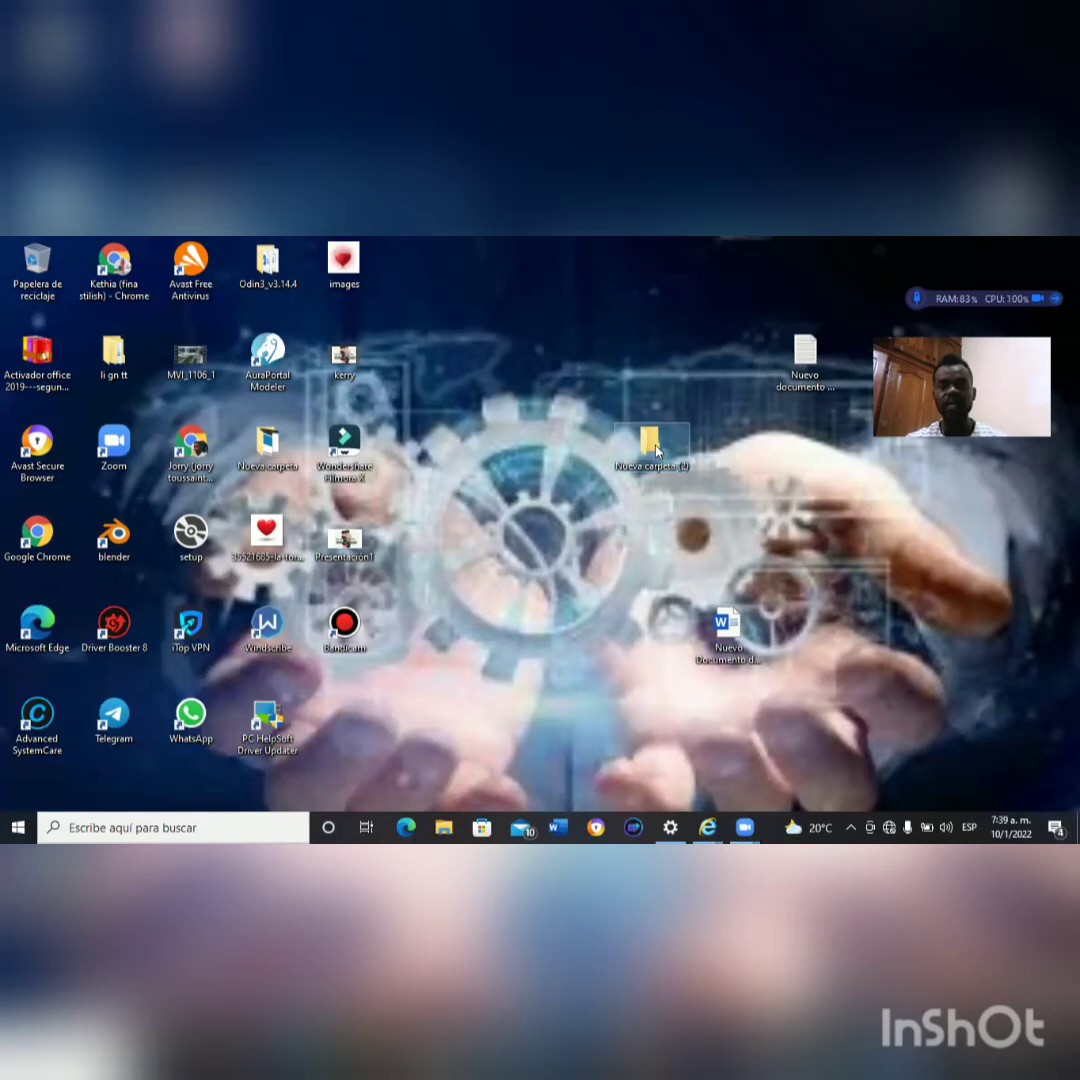
Open the desktop folder Nueva carpeta (2) and create a new Word document in it, keeping the default name.
{"action": "right_click", "coordinate": [648, 444]}
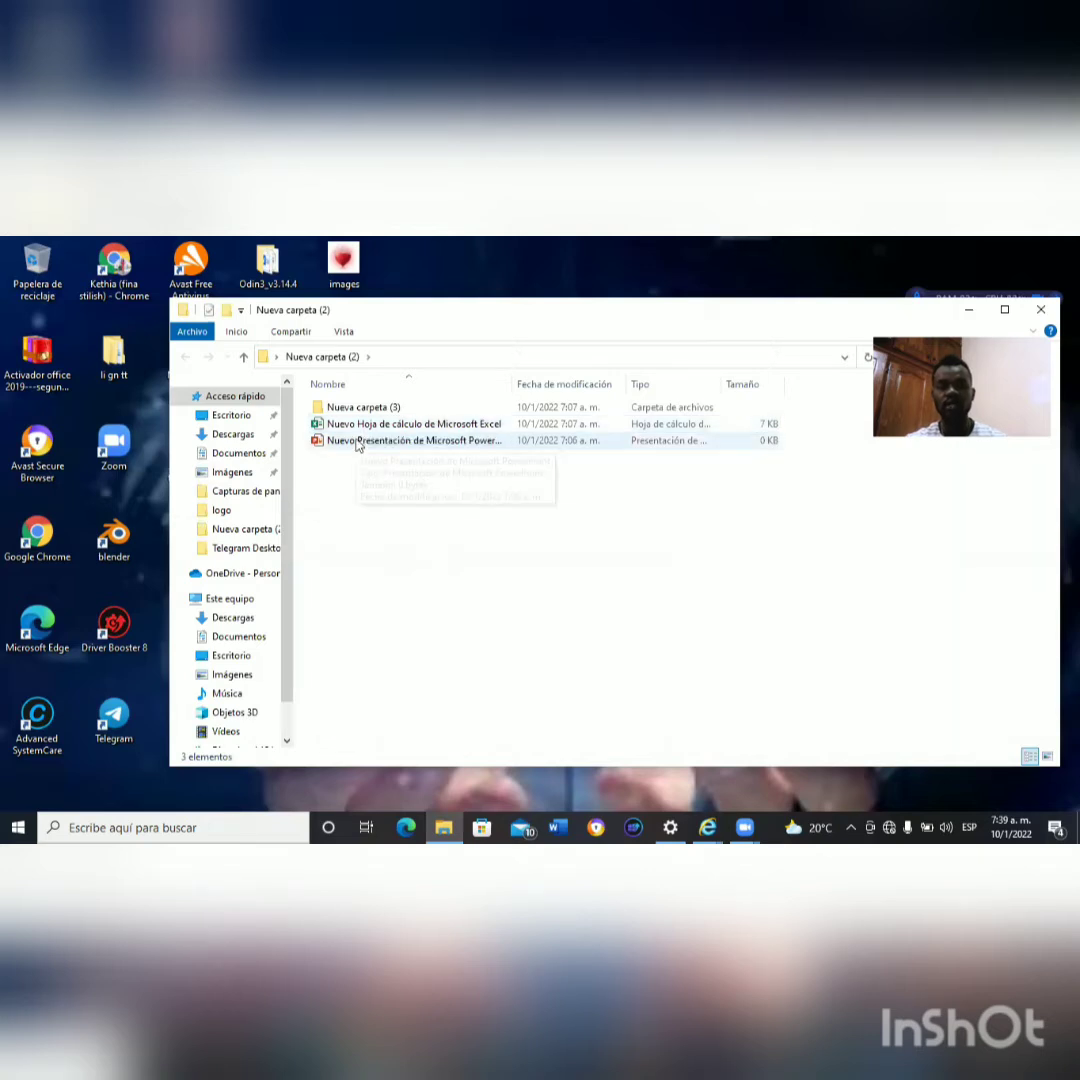
{"action": "right_click", "coordinate": [435, 531]}
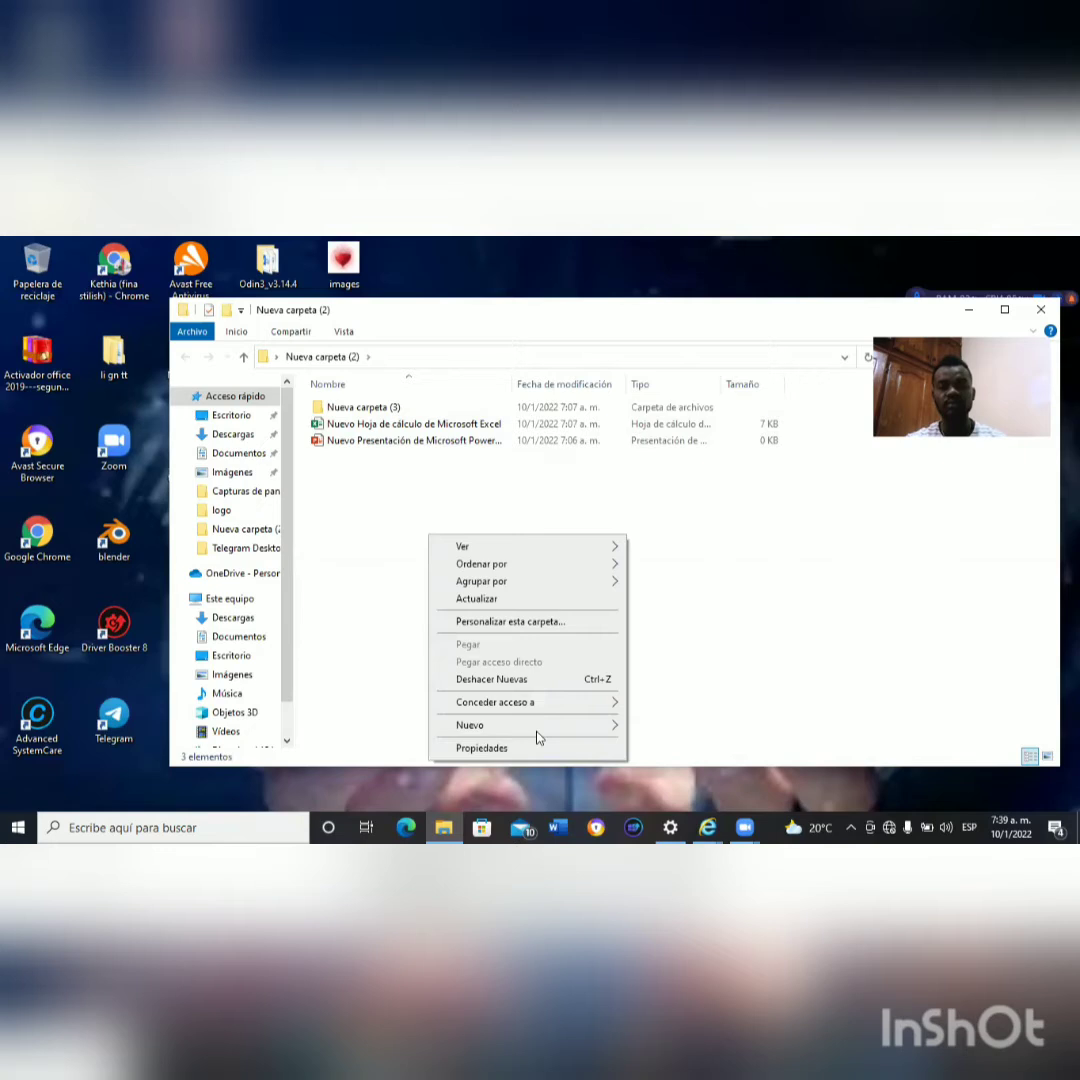
{"action": "mouse_move", "coordinate": [594, 707]}
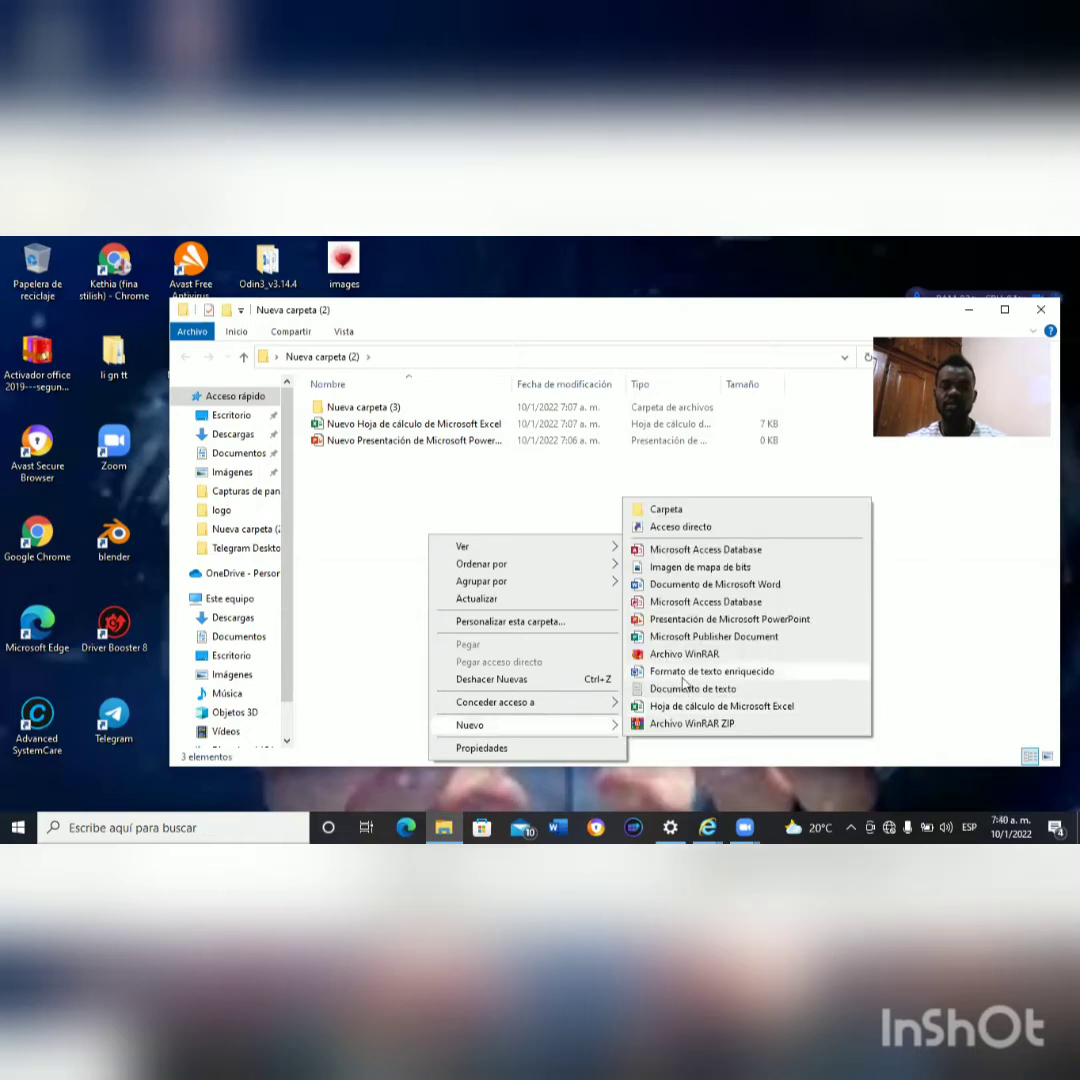
{"action": "left_click", "coordinate": [692, 587]}
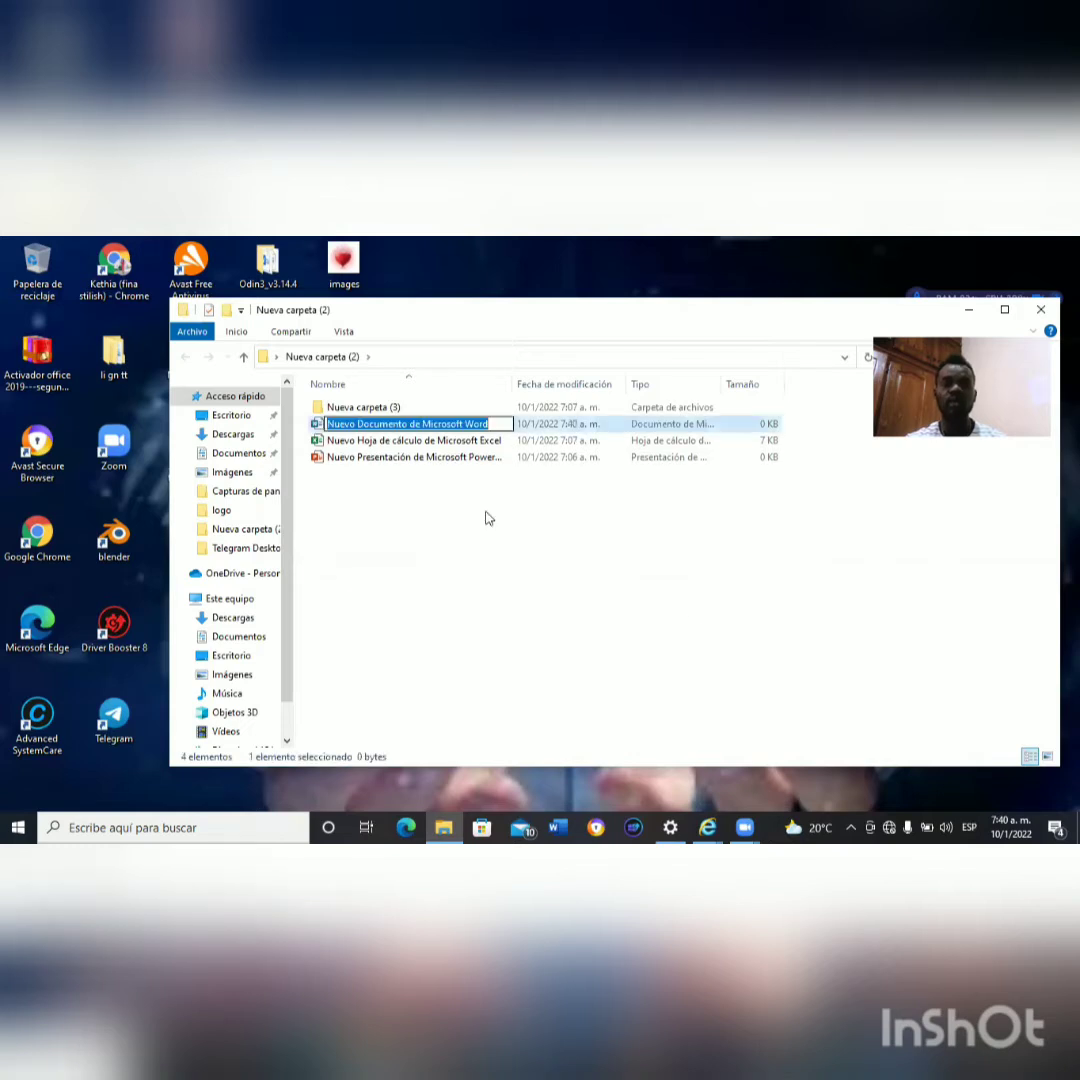
{"action": "key", "text": "Return"}
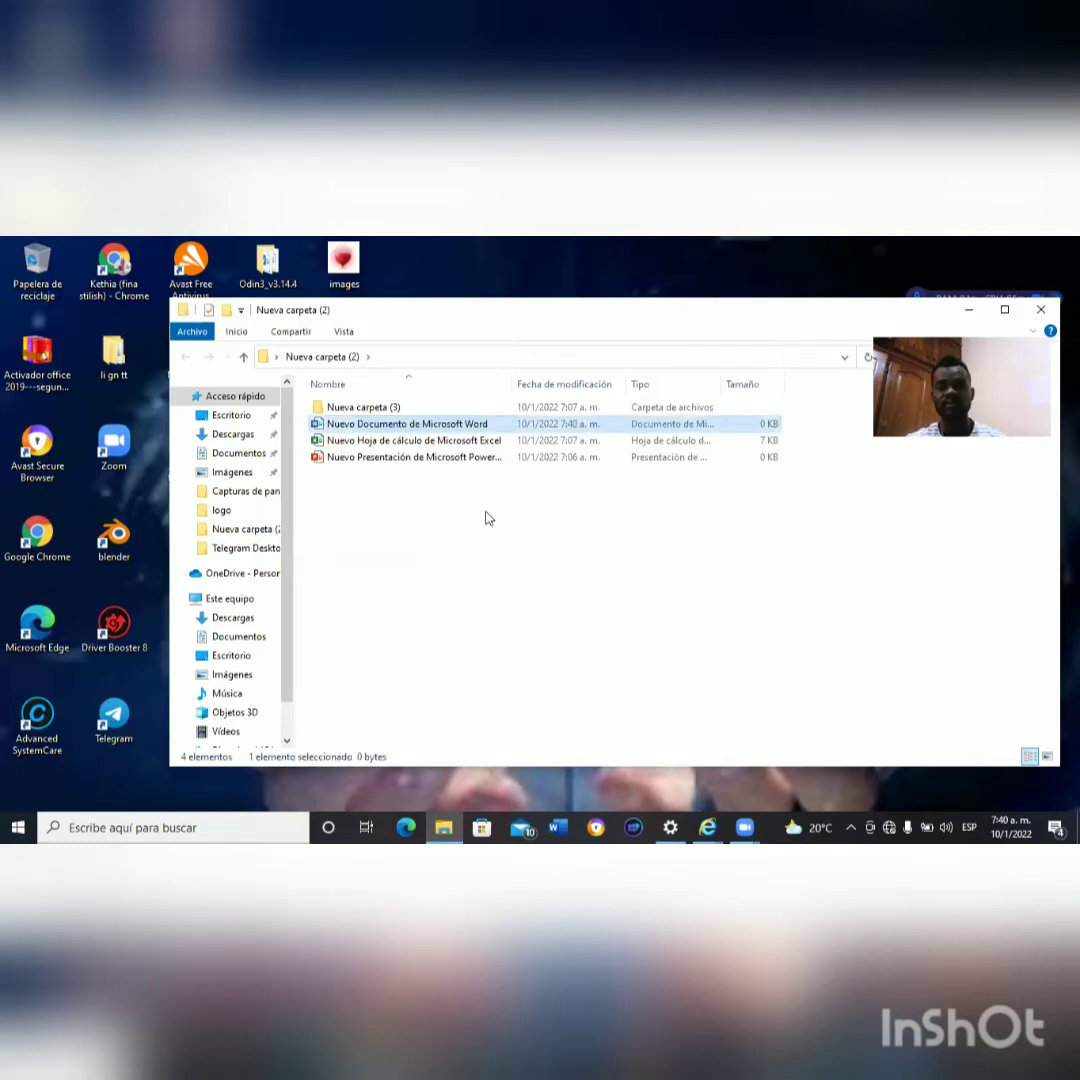
Create a subfolder with the default name Nueva carpeta and move the new Word document into it.
{"action": "right_click", "coordinate": [487, 514]}
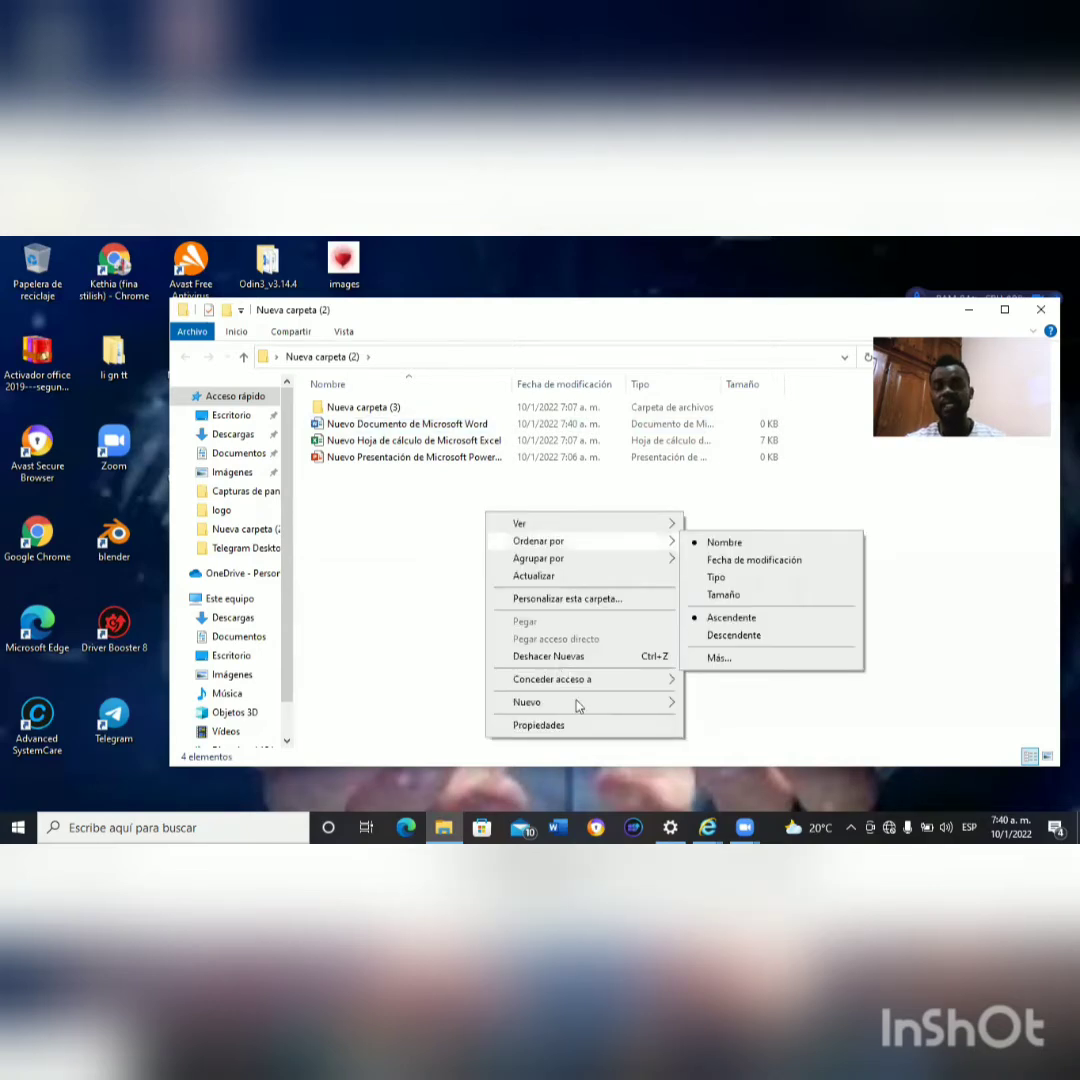
{"action": "mouse_move", "coordinate": [577, 704]}
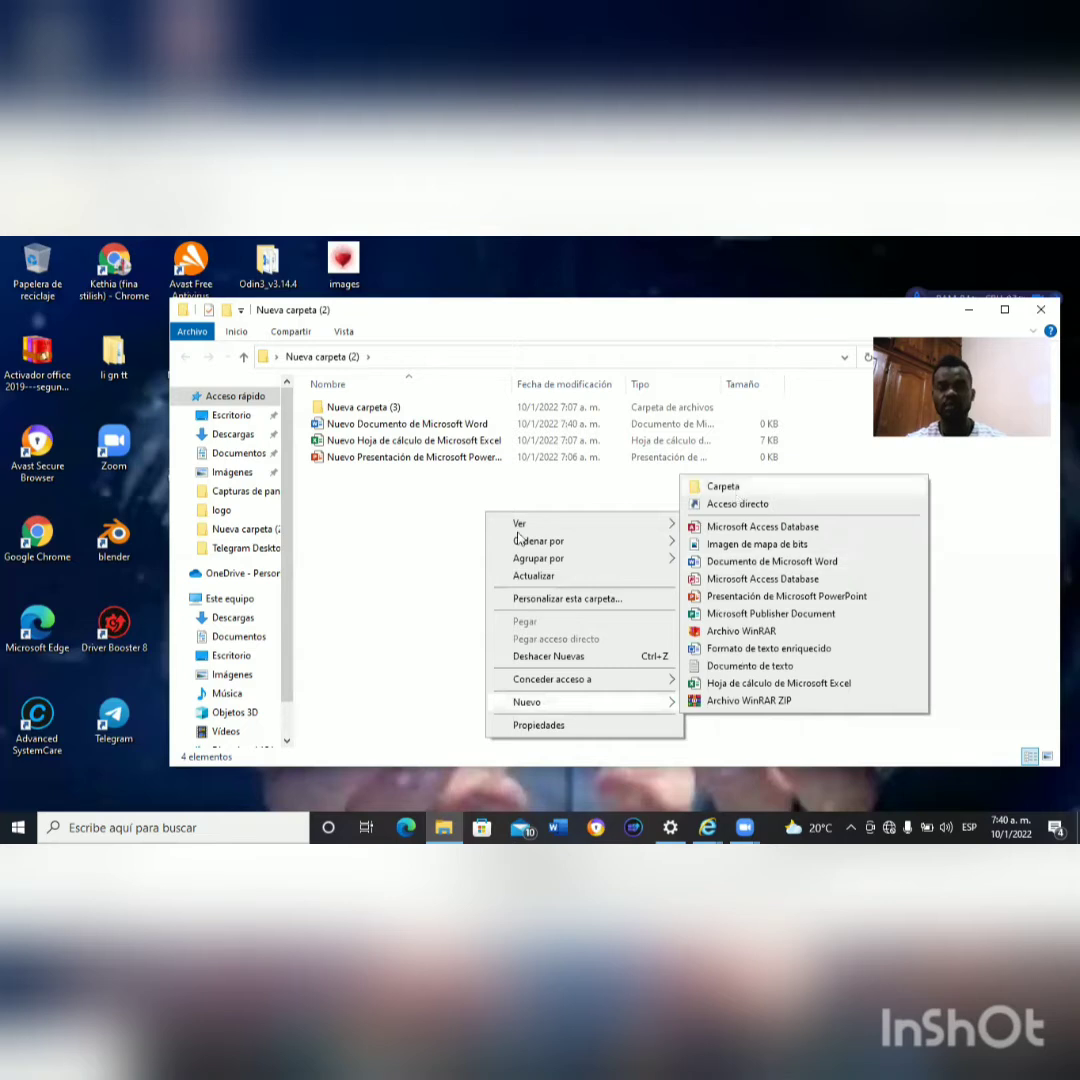
{"action": "left_click", "coordinate": [733, 488]}
{"action": "left_click", "coordinate": [519, 538]}
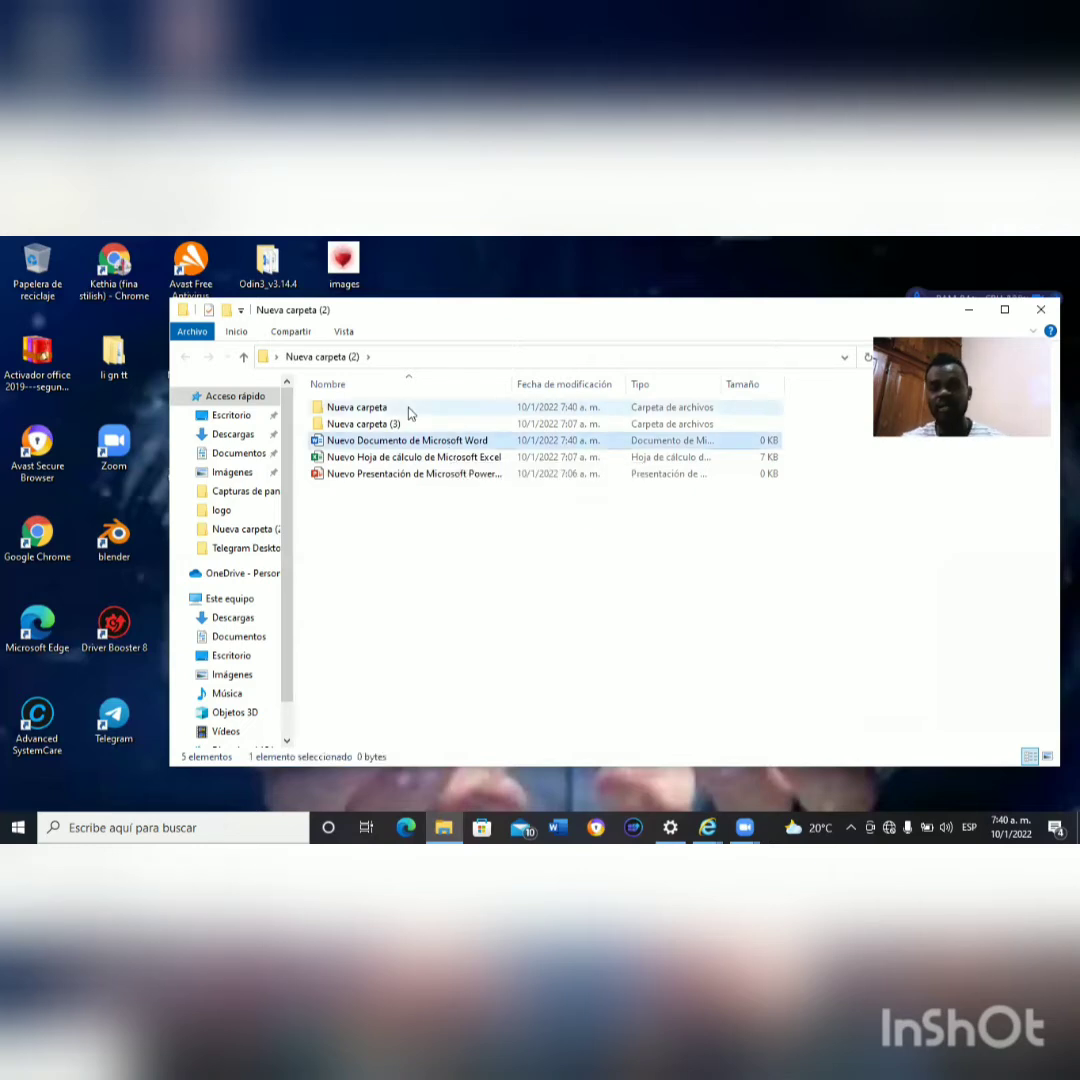
{"action": "left_click_drag", "start_coordinate": [408, 413], "coordinate": [408, 413]}
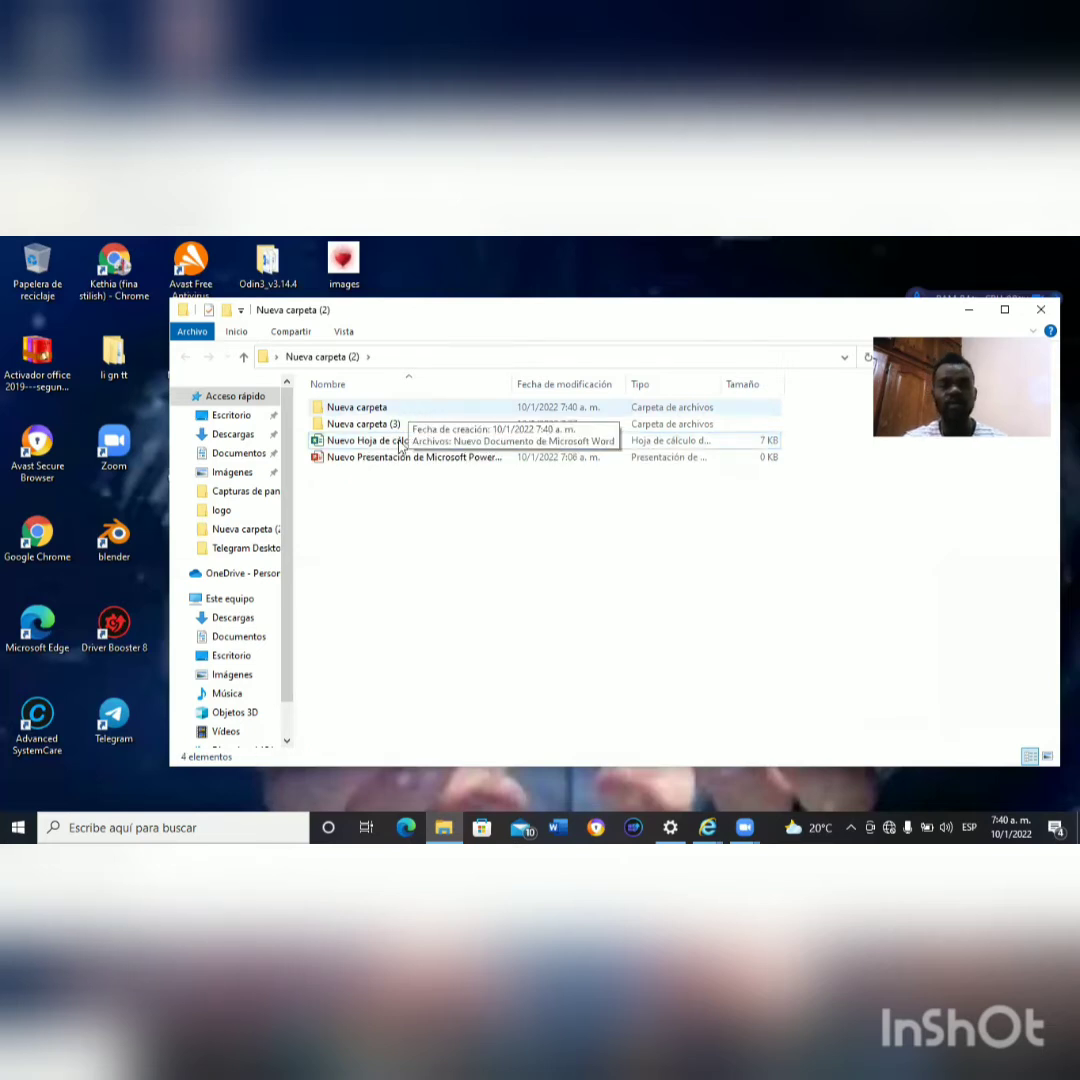
Delete the Excel spreadsheet from Nueva carpeta (2) and minimize the folder window.
{"action": "left_click", "coordinate": [399, 441]}
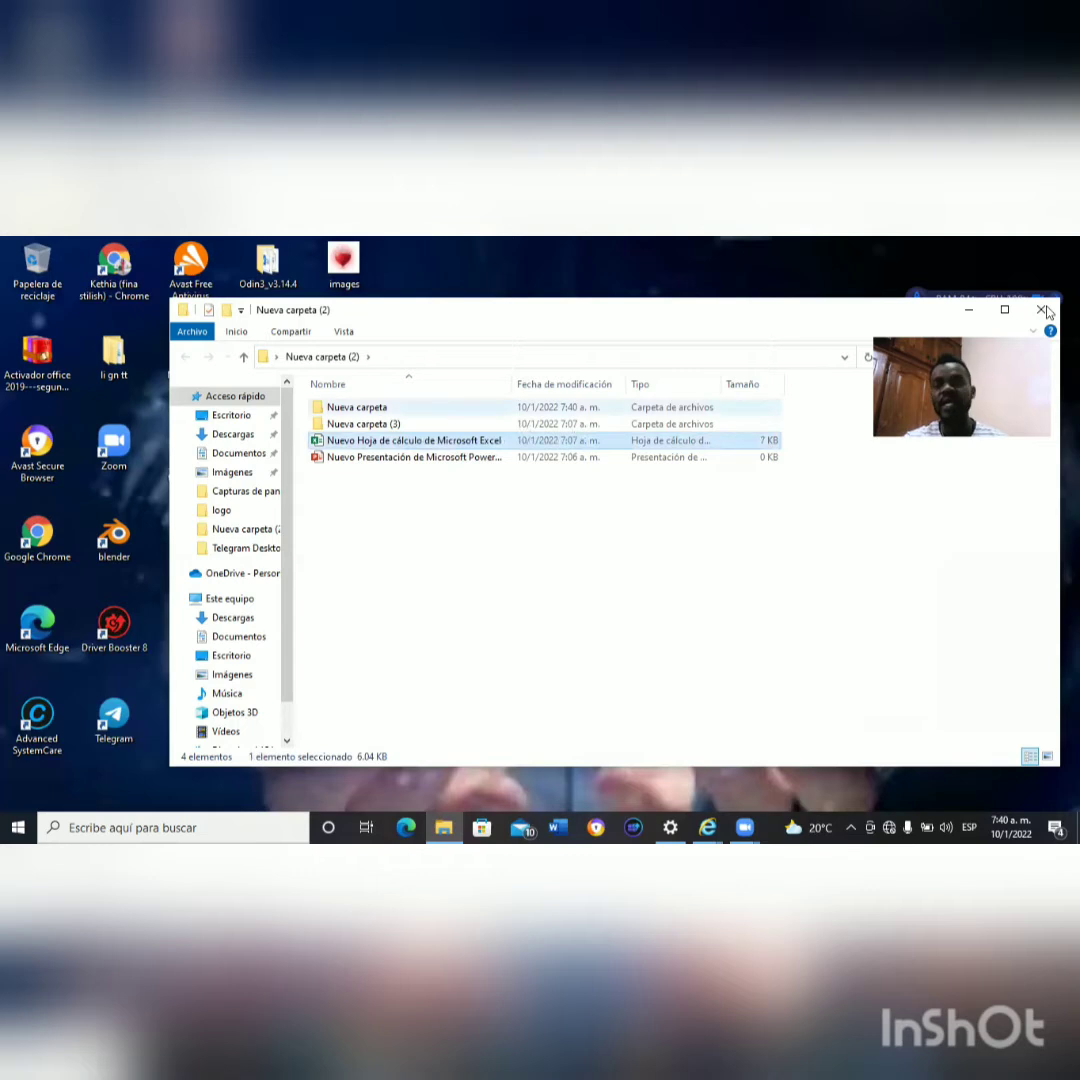
{"action": "key", "text": "Delete"}
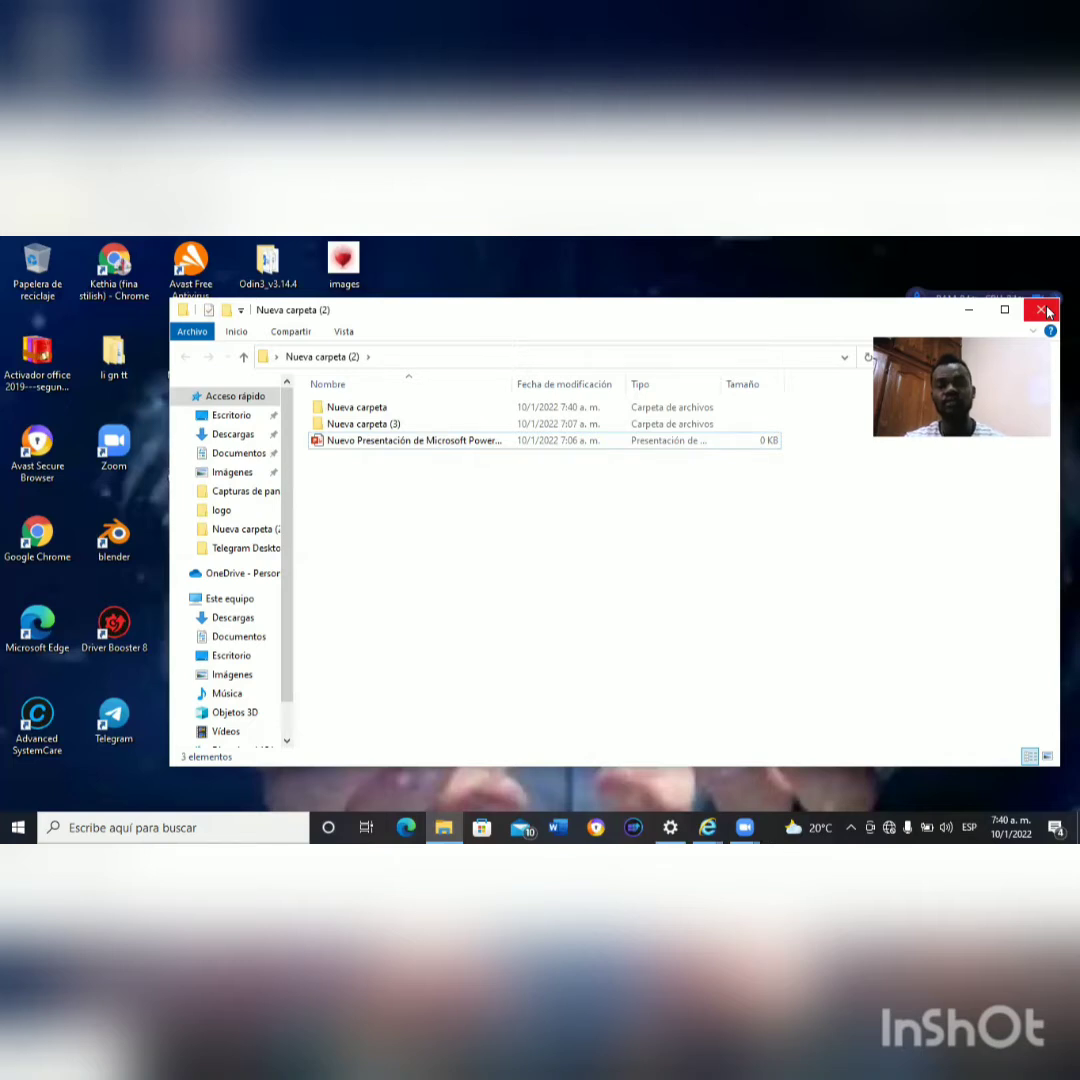
{"action": "left_click", "coordinate": [973, 315]}
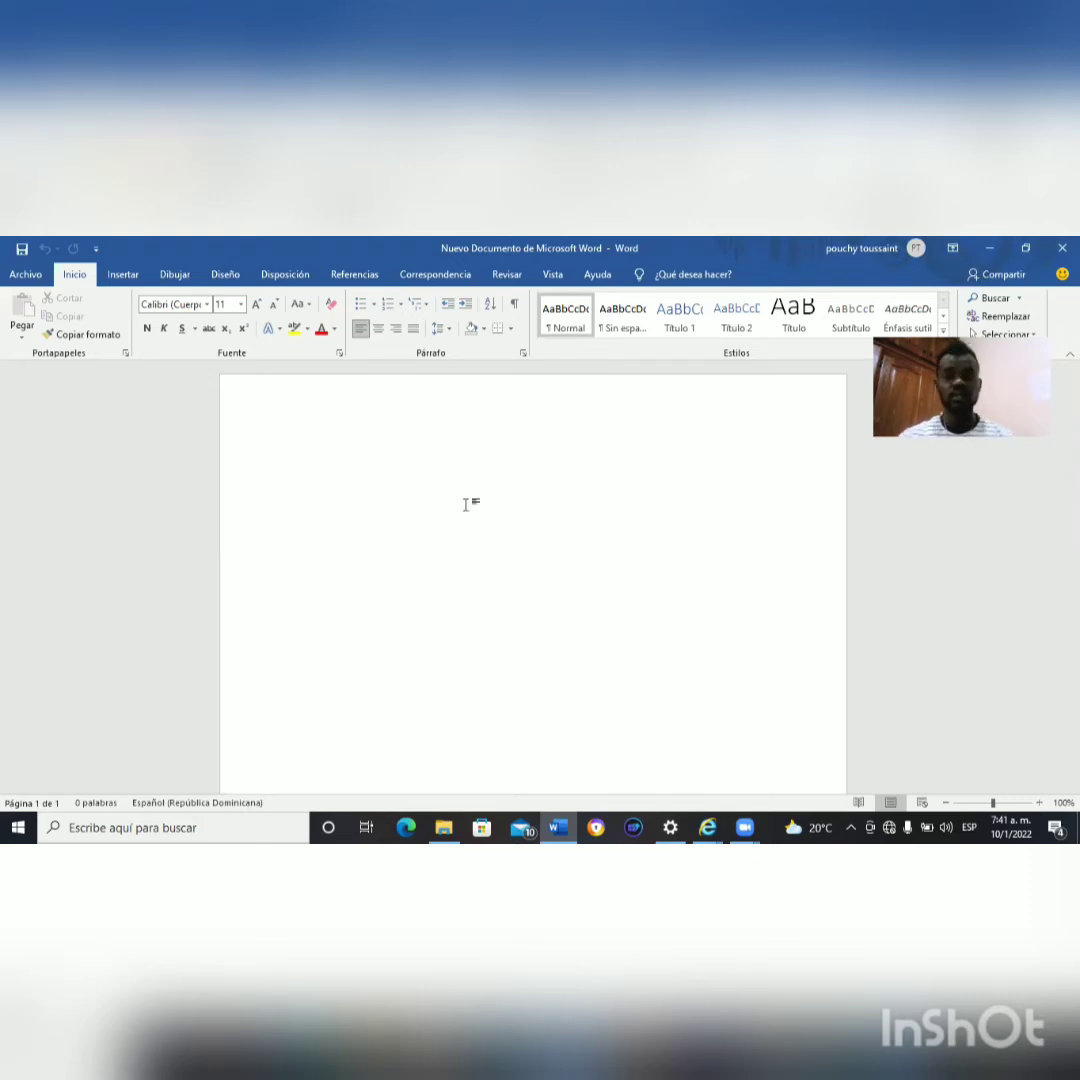
Examine the document's Save As locations and the available file types, then return to the blank page without saving.
{"action": "left_click", "coordinate": [22, 275]}
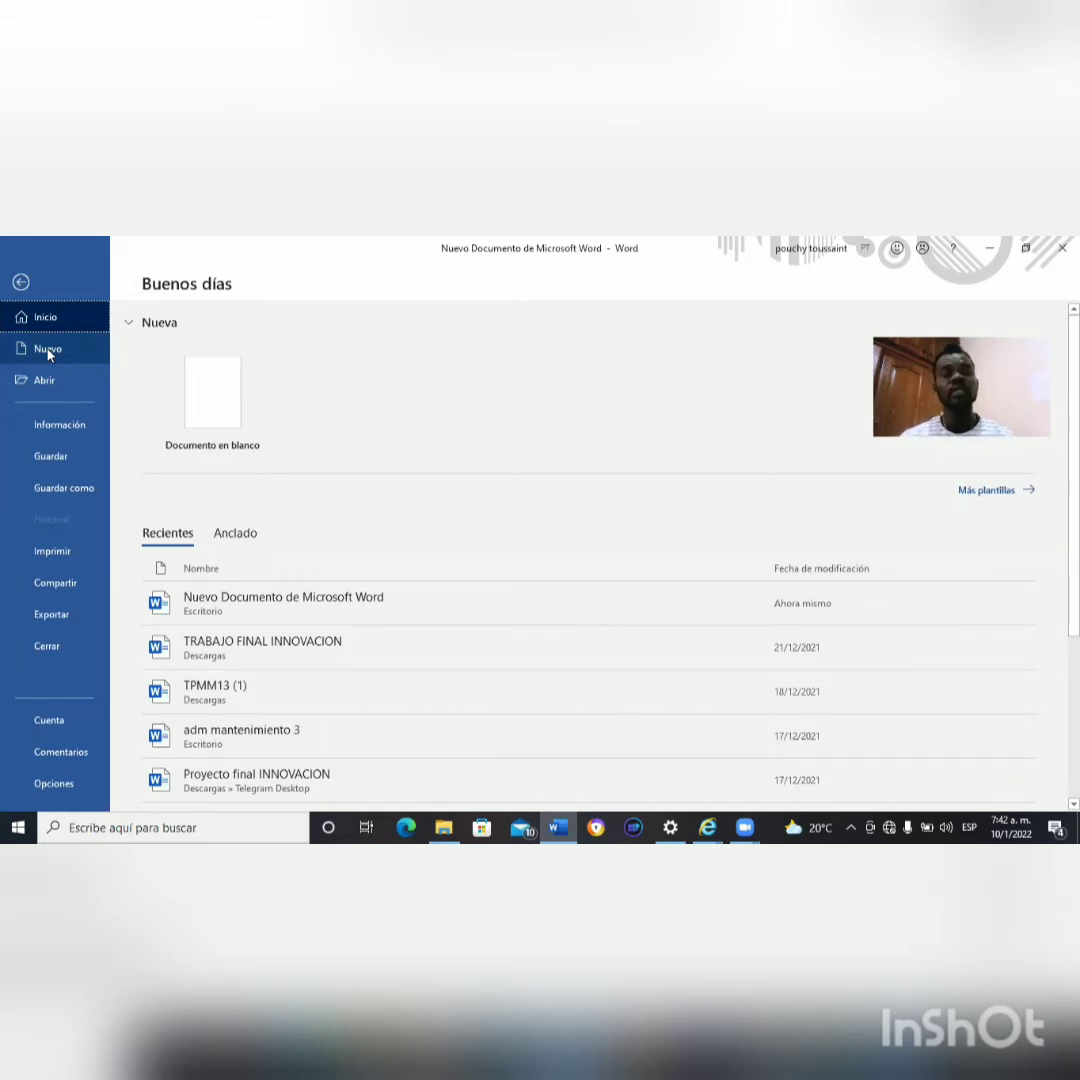
{"action": "left_click", "coordinate": [57, 457]}
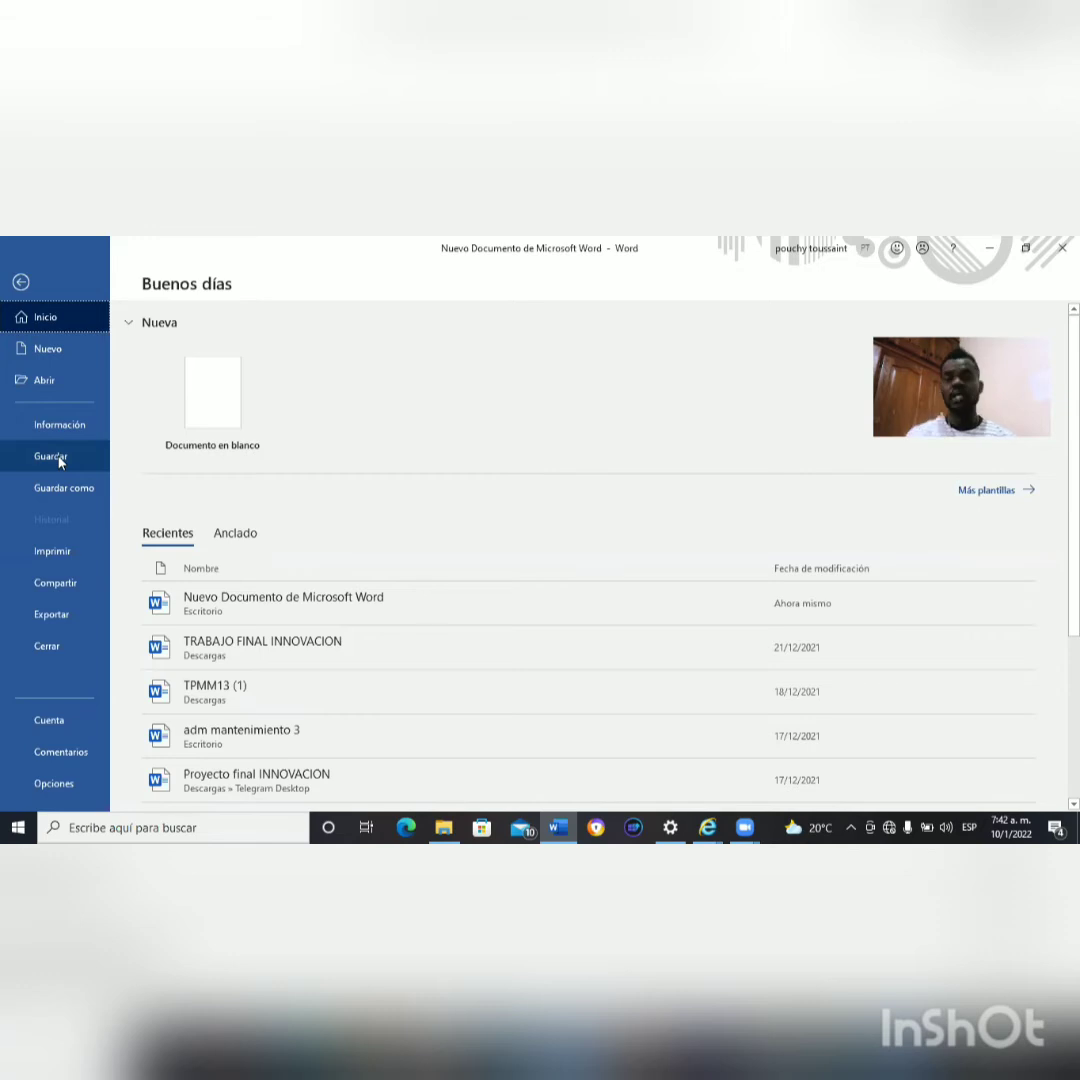
{"action": "left_click", "coordinate": [57, 457]}
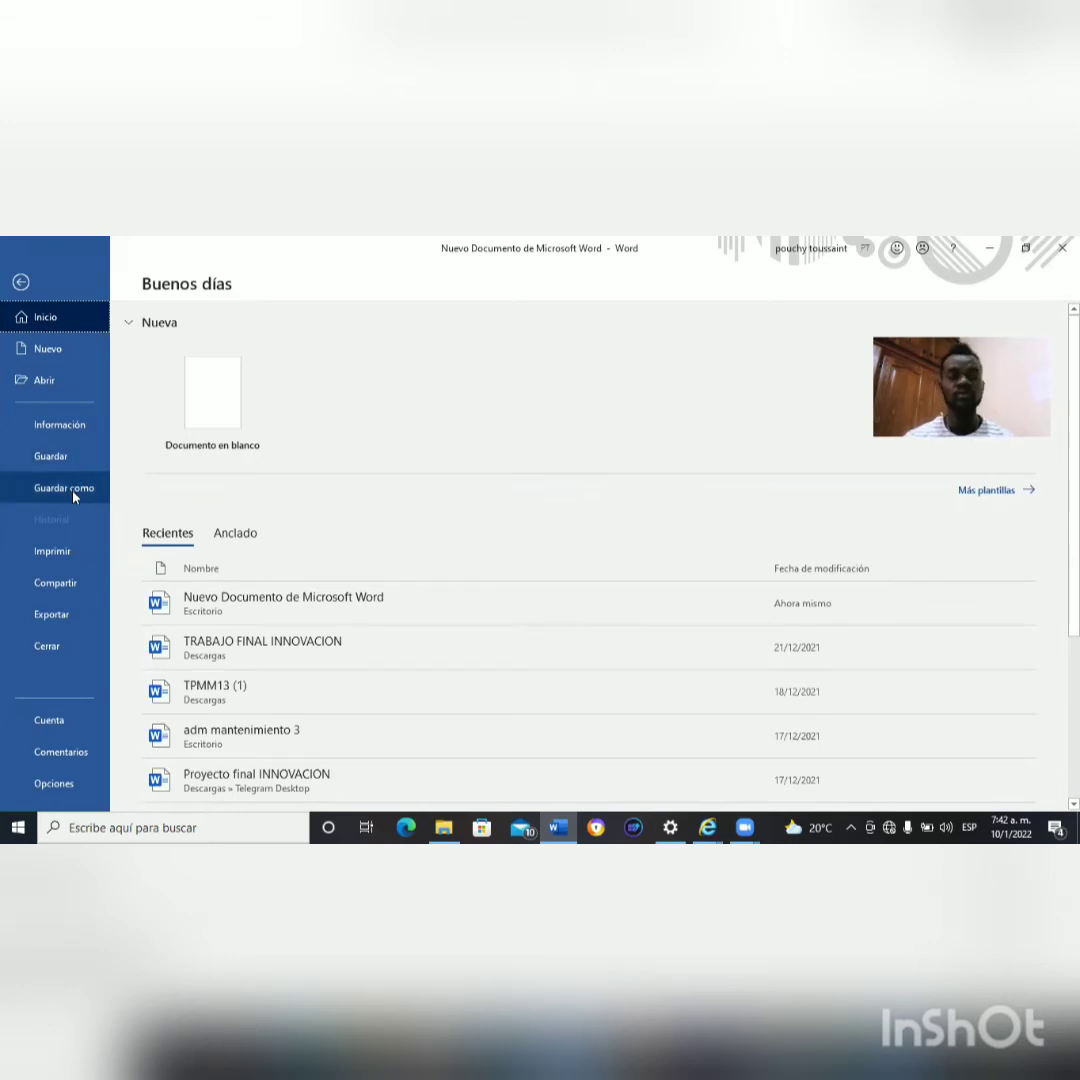
{"action": "left_click", "coordinate": [73, 496]}
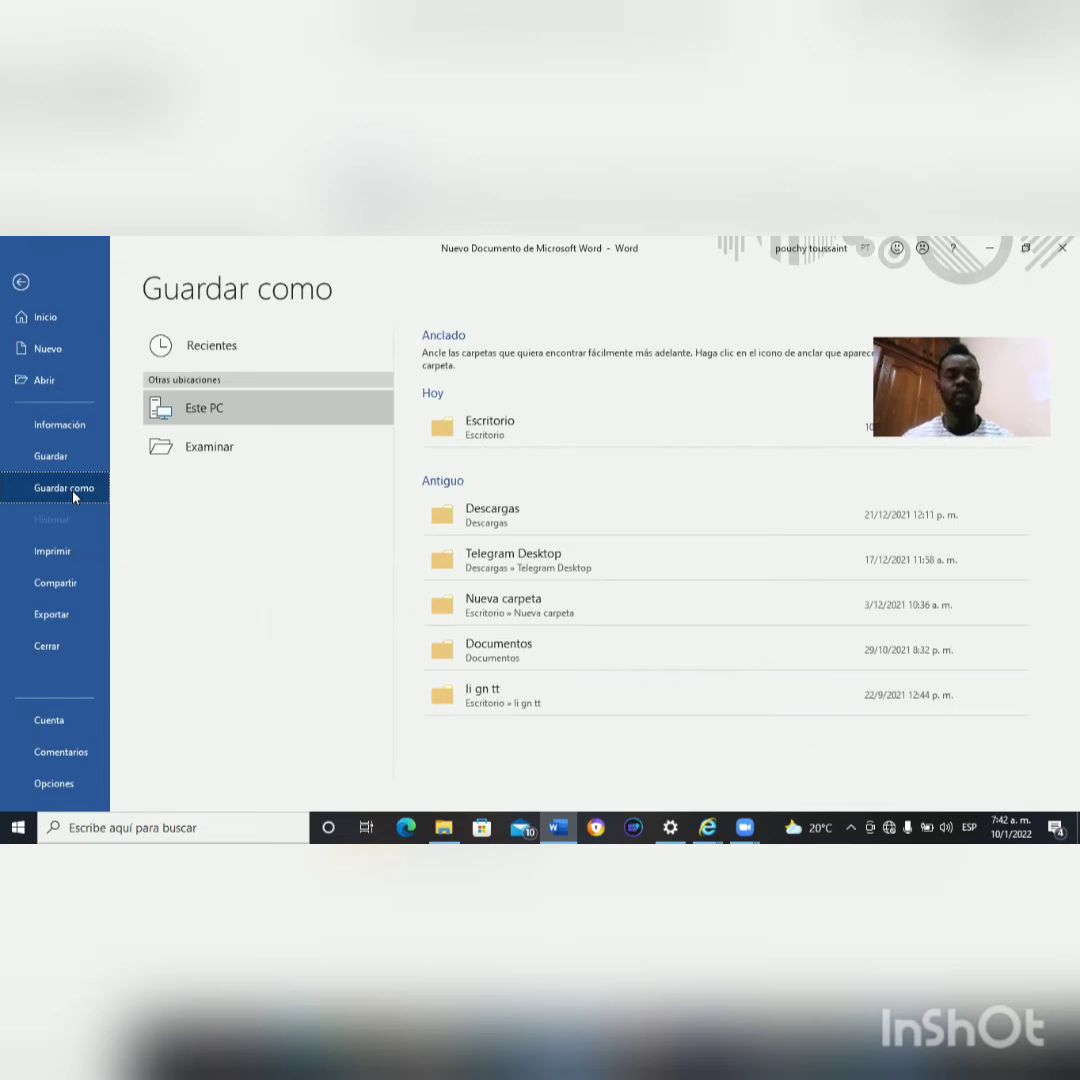
{"action": "left_click", "coordinate": [211, 450]}
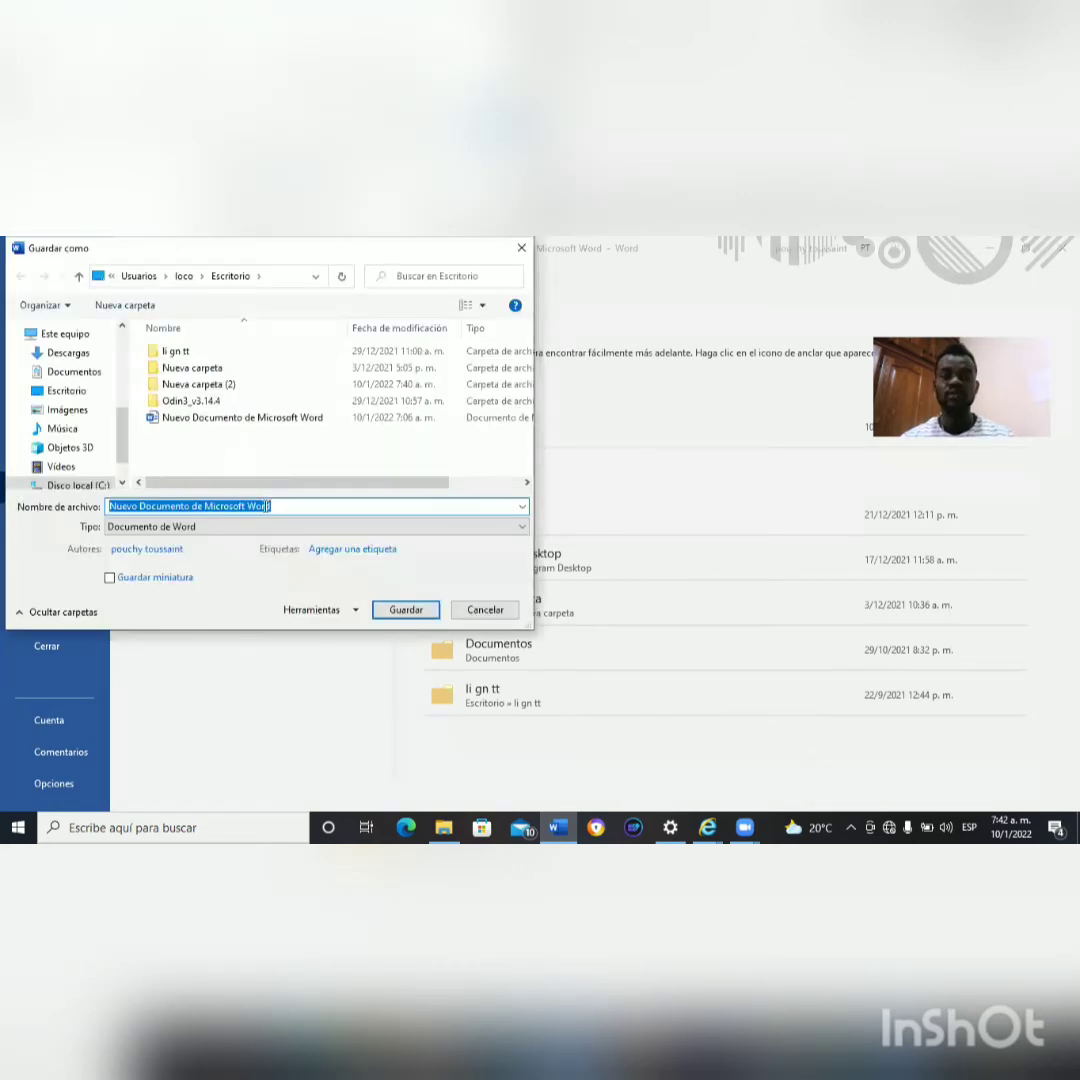
{"action": "left_click", "coordinate": [318, 530]}
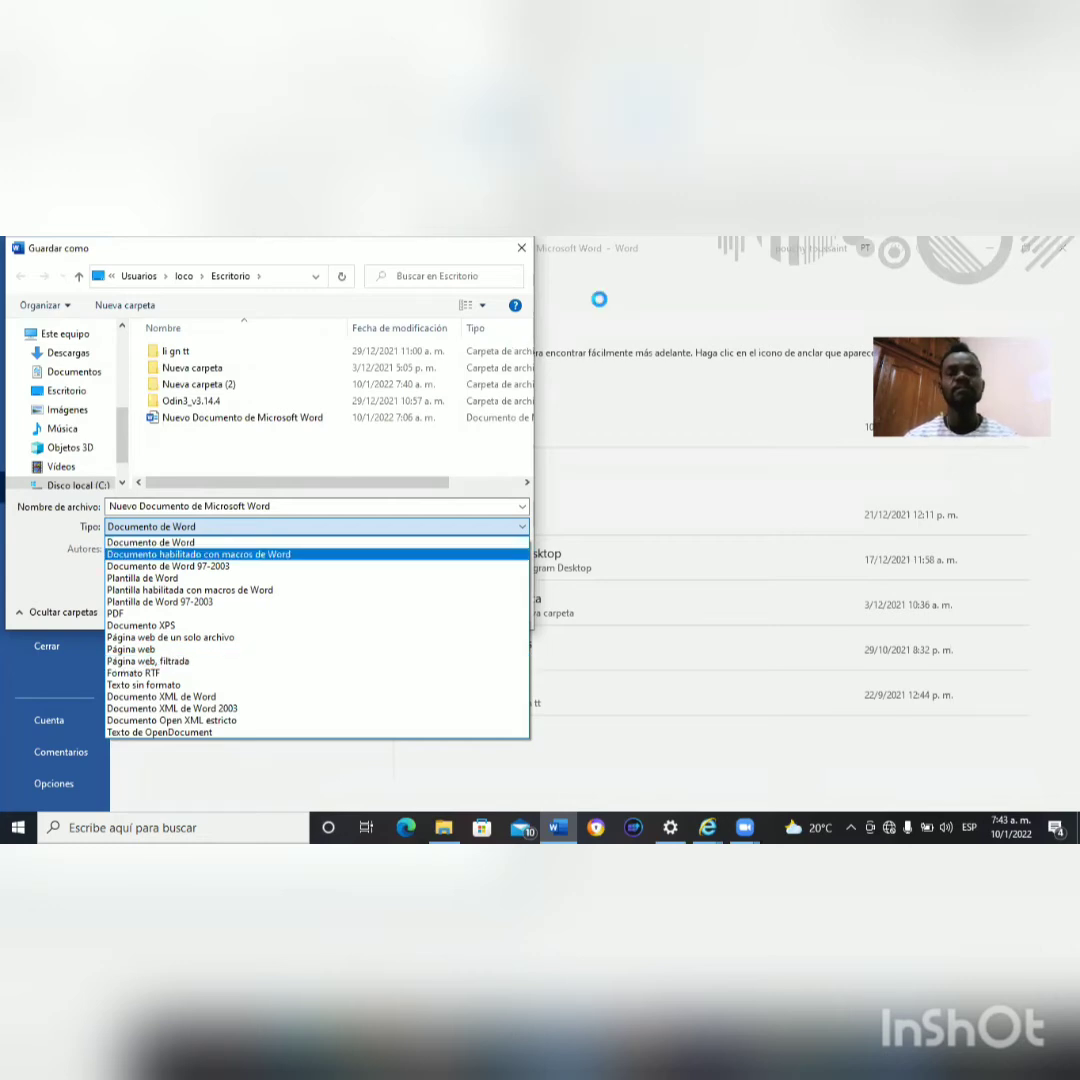
{"action": "left_click", "coordinate": [308, 318]}
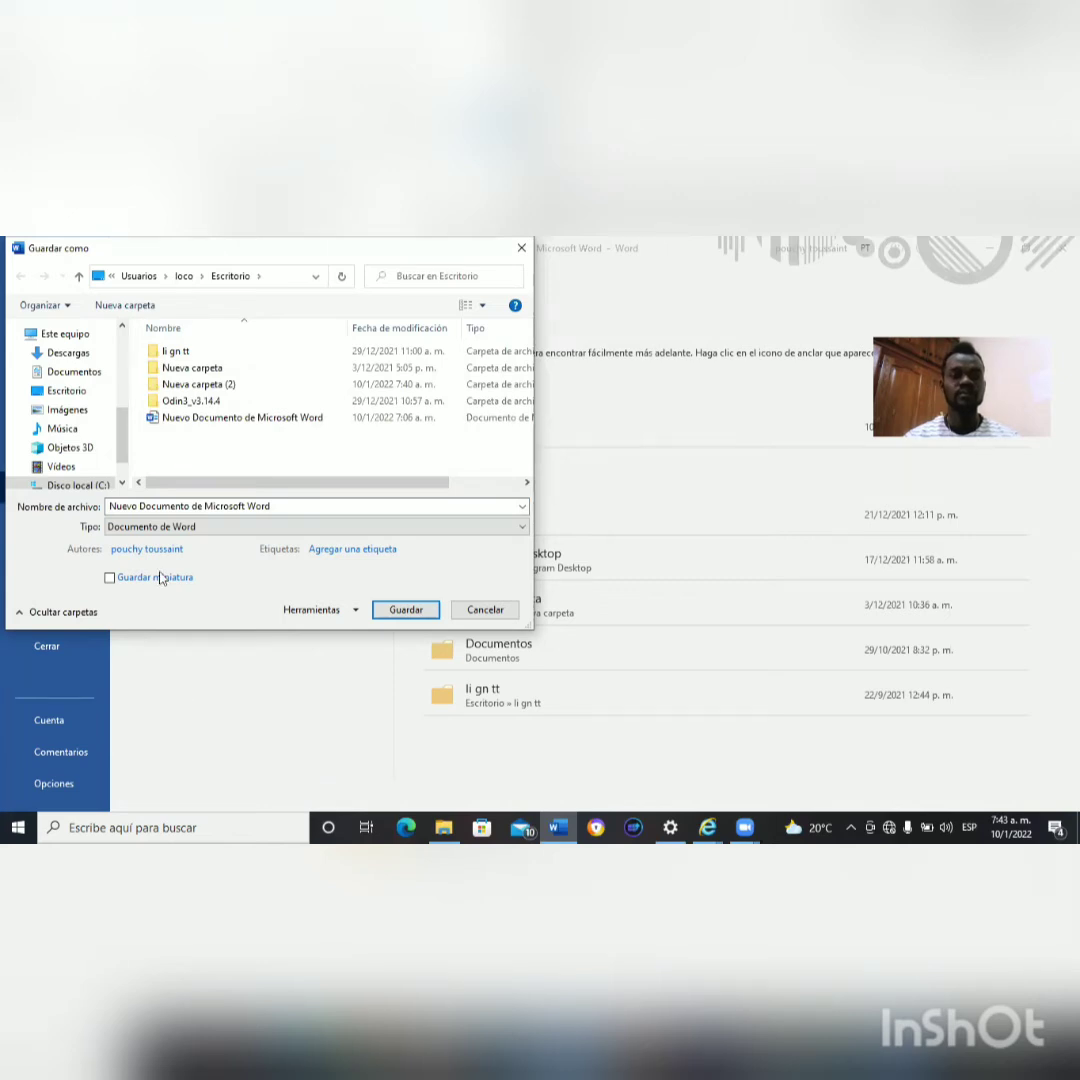
{"action": "key", "text": "Escape"}
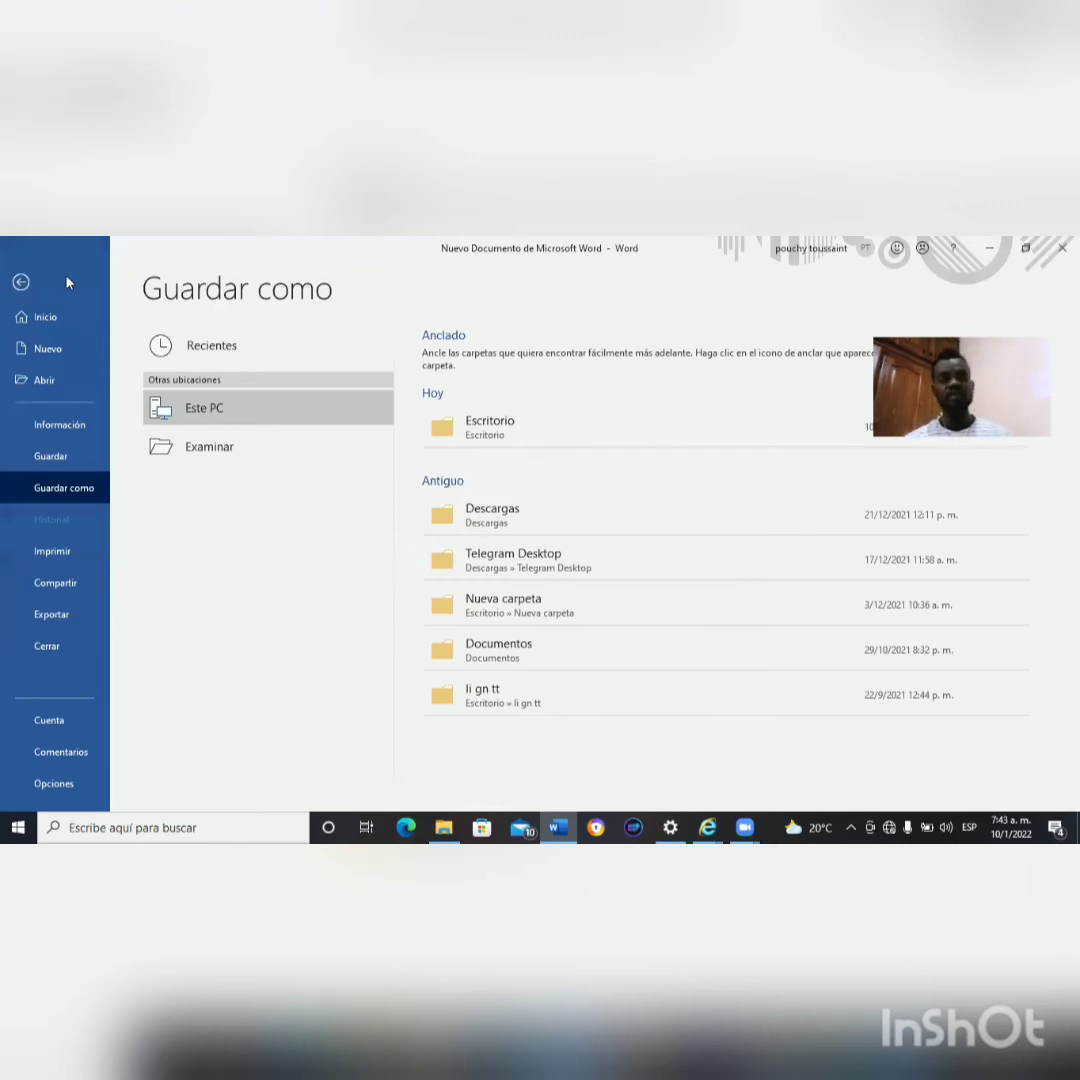
{"action": "key", "text": "Escape"}
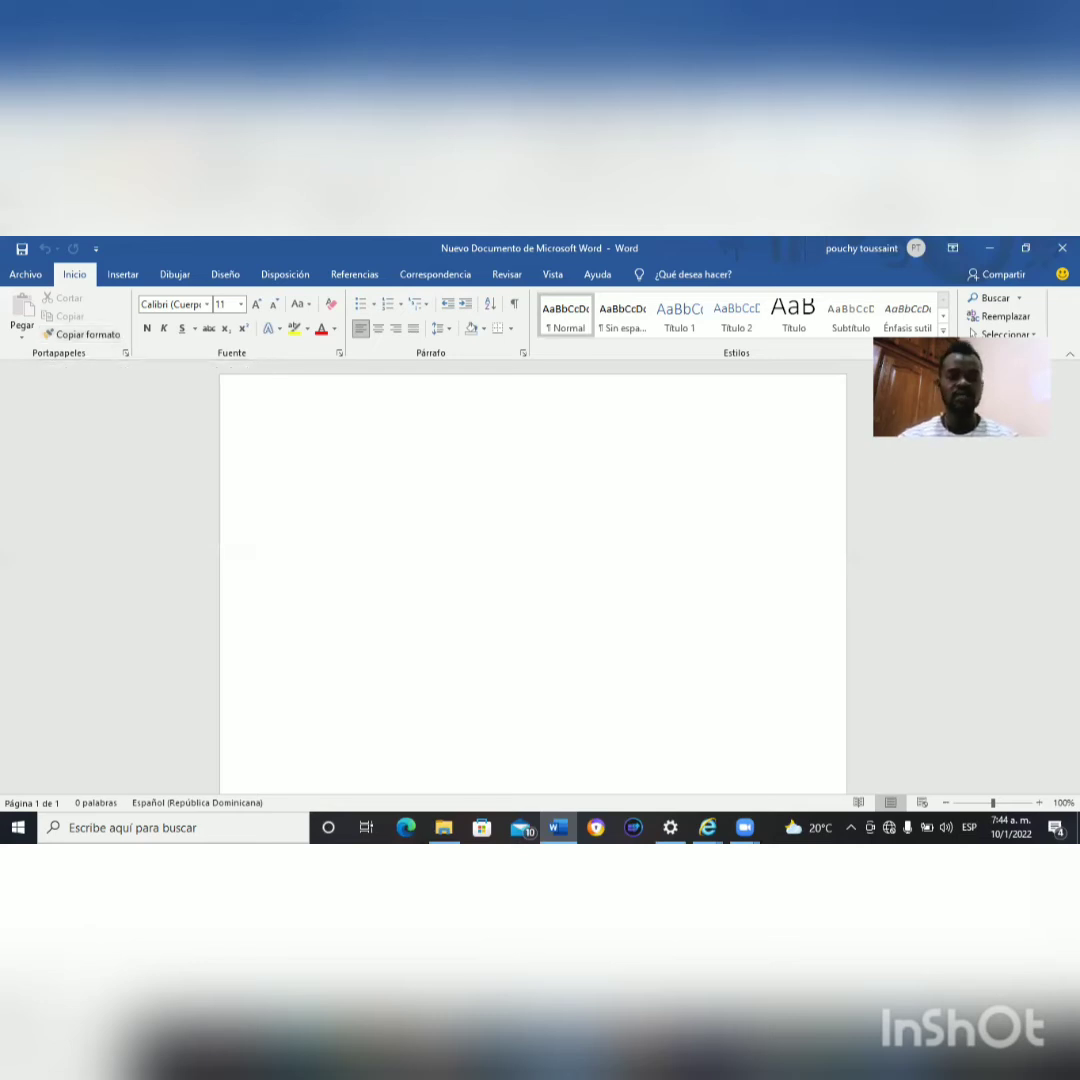
Write two lines of sample text: "NjkrjfskBJKJKJFEKBJIOFHKN,VN VKNJFNKNJFKVKKVKndkjdfksjdgkjskgjksjdgjnvc" and "jmdfddgnjdmnmdgvmnzdmnjfkkdjkjbmnmnbvdmbnmd".
{"action": "type", "text": "njkrjfskBKJ"}
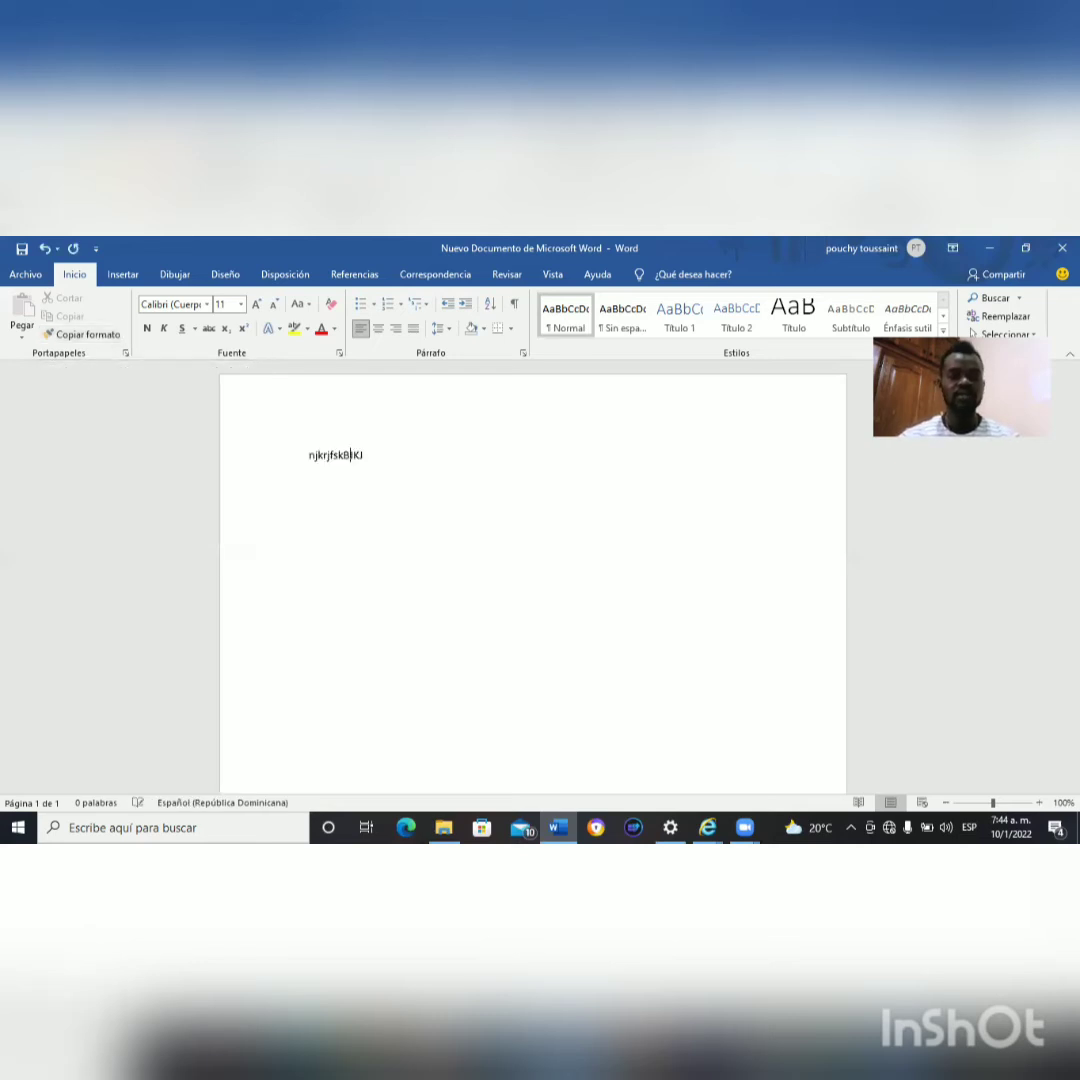
{"action": "type", "text": "KJFEKBJIOFHKN,VN VKNJFNKNJFKVKK"}
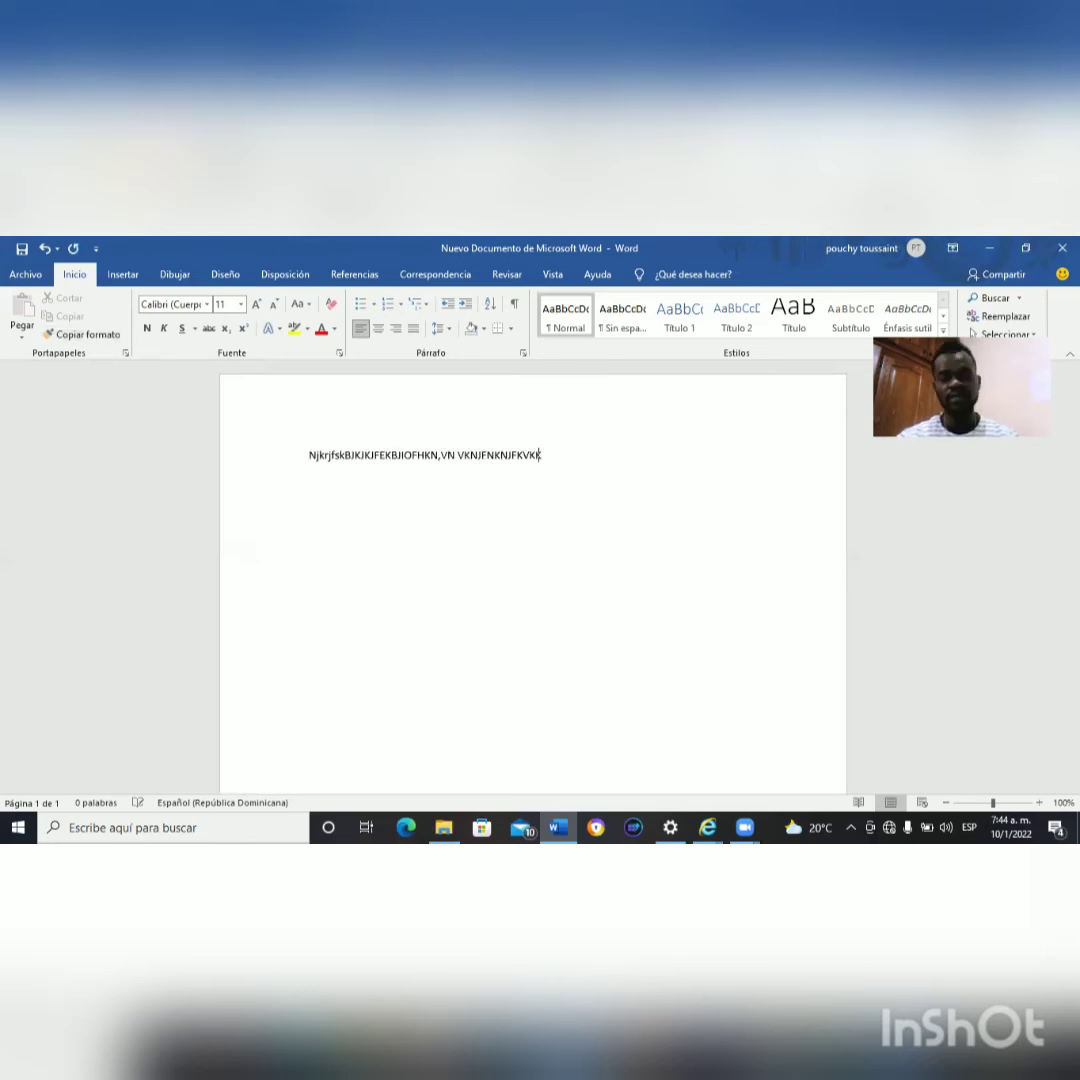
{"action": "type", "text": "VKnd"}
{"action": "type", "text": "kjdfksjdgkjskgjksjdgjnvc"}
{"action": "key", "text": "Return"}
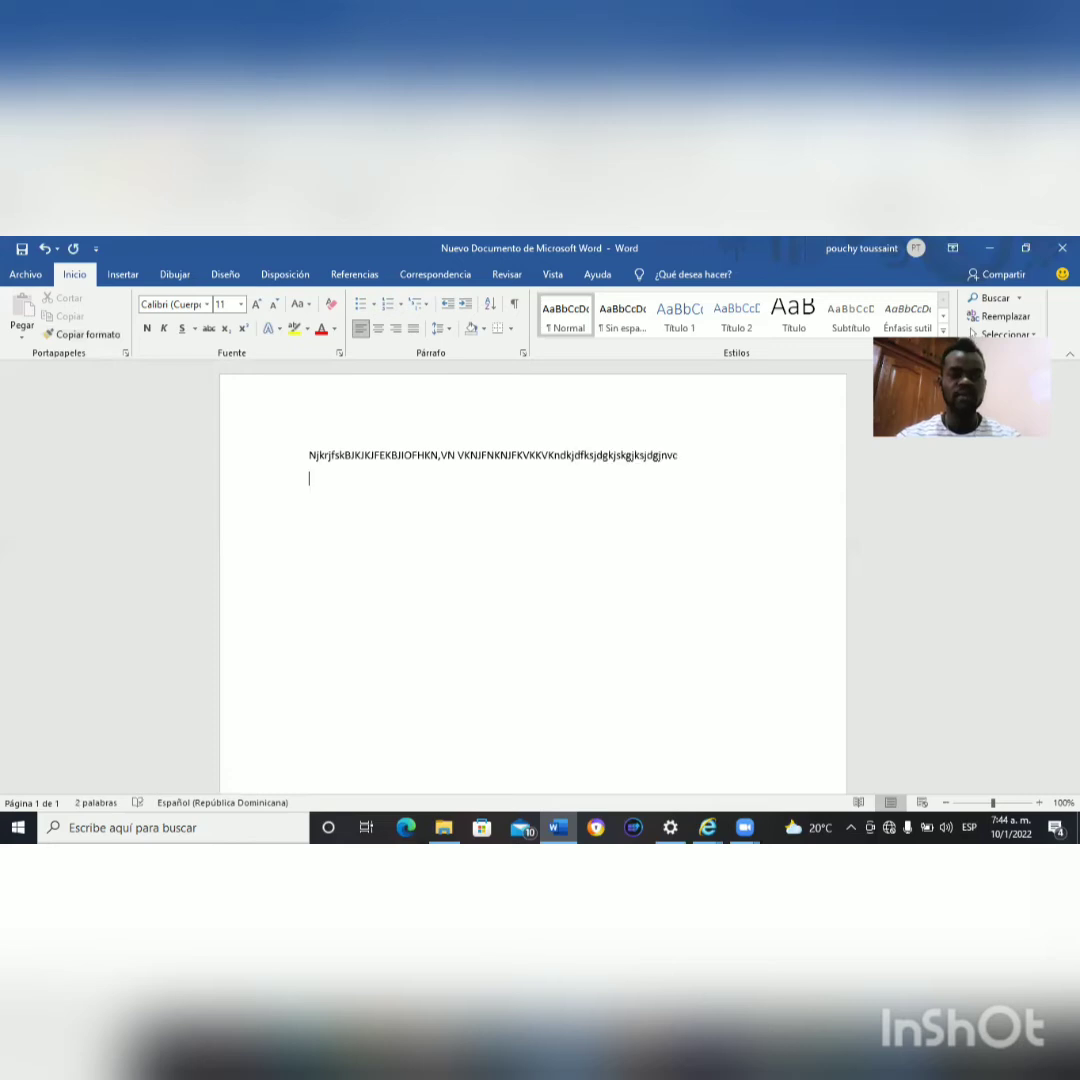
{"action": "type", "text": "jmdfddgnjdmnmdgvmnzdm"}
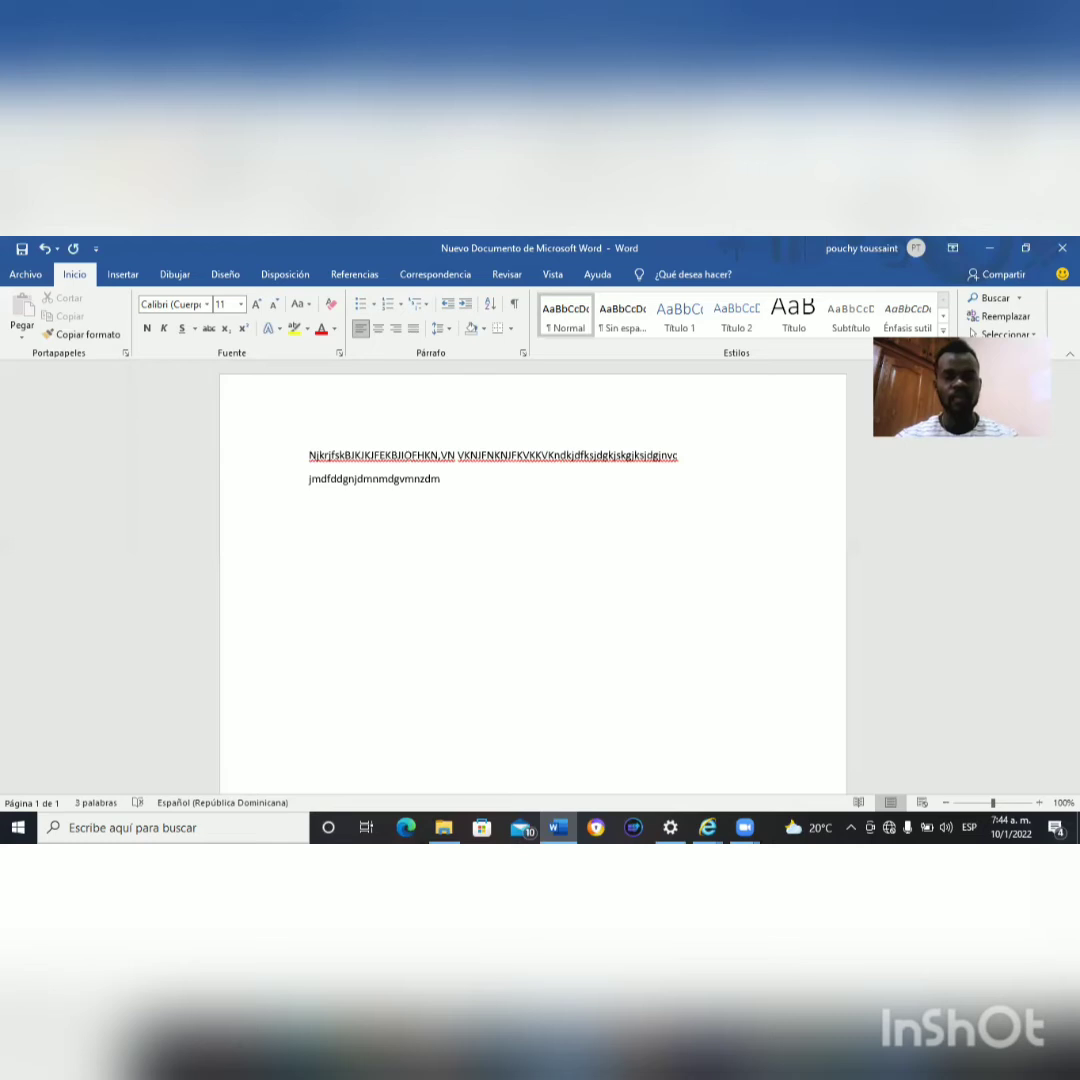
{"action": "type", "text": "njfkkdjkjbmnmnbvdm"}
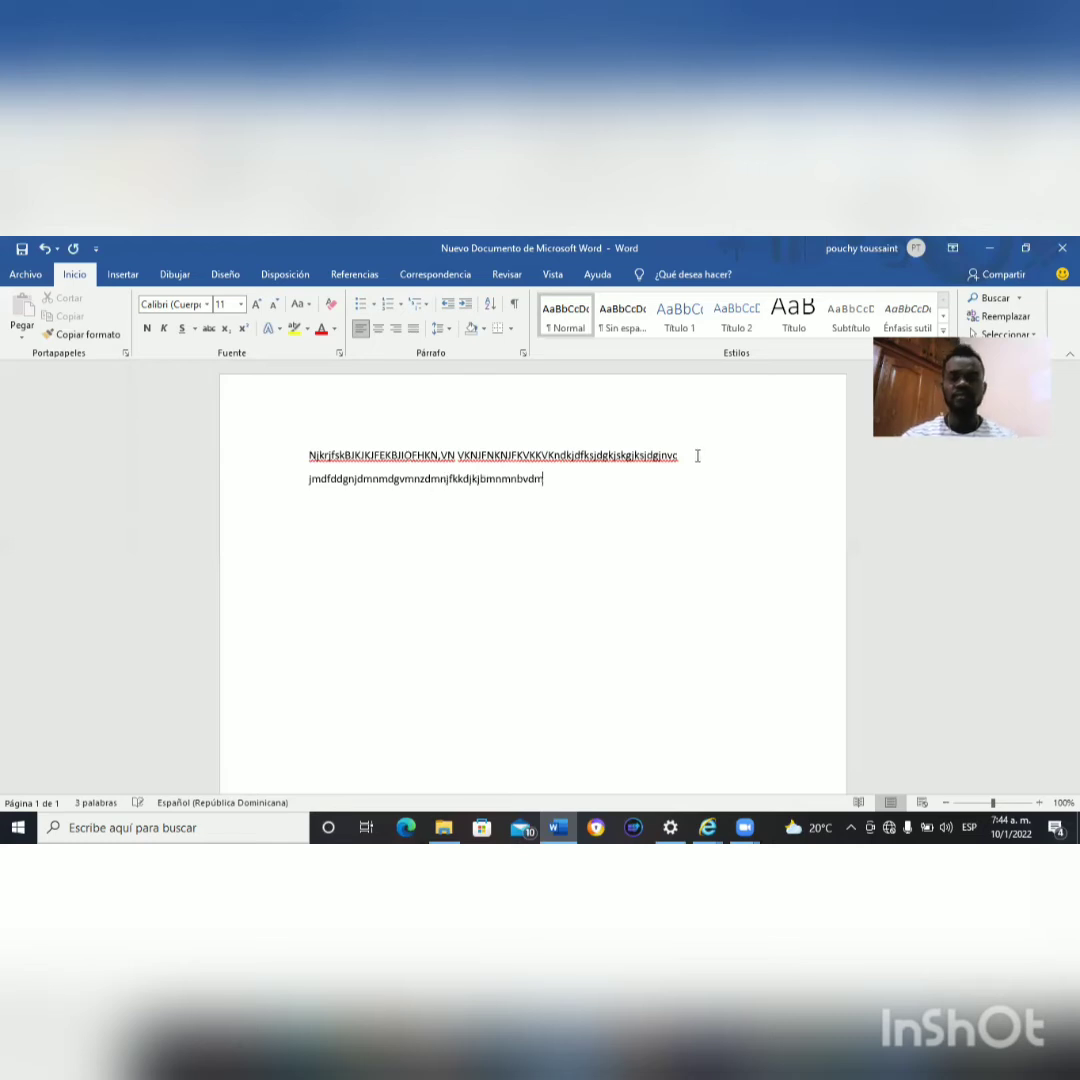
{"action": "type", "text": "bnmd"}
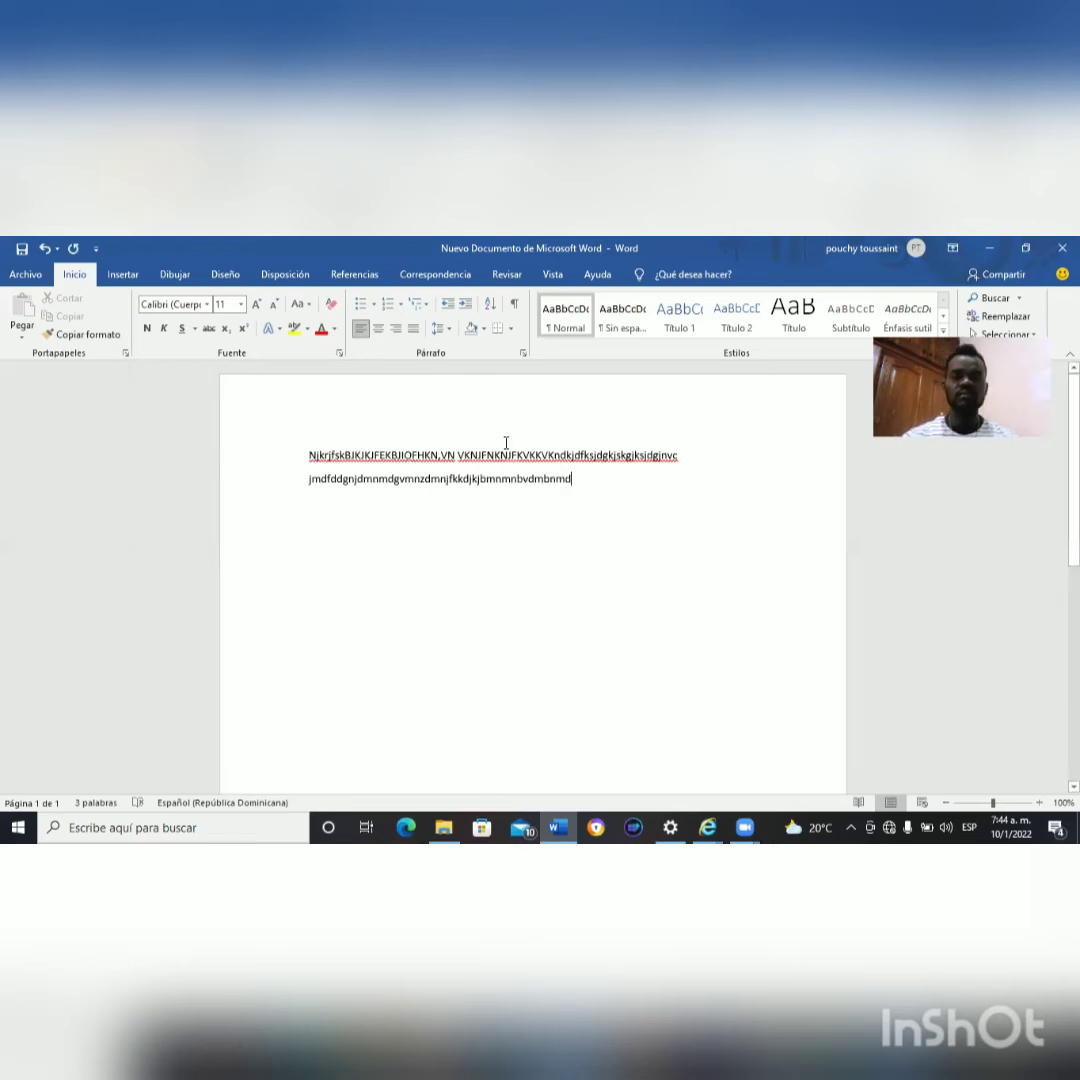
Convert the whole first line of sample text to uppercase (MAYÚSCULAS).
{"action": "left_click_drag", "start_coordinate": [506, 446], "coordinate": [184, 347]}
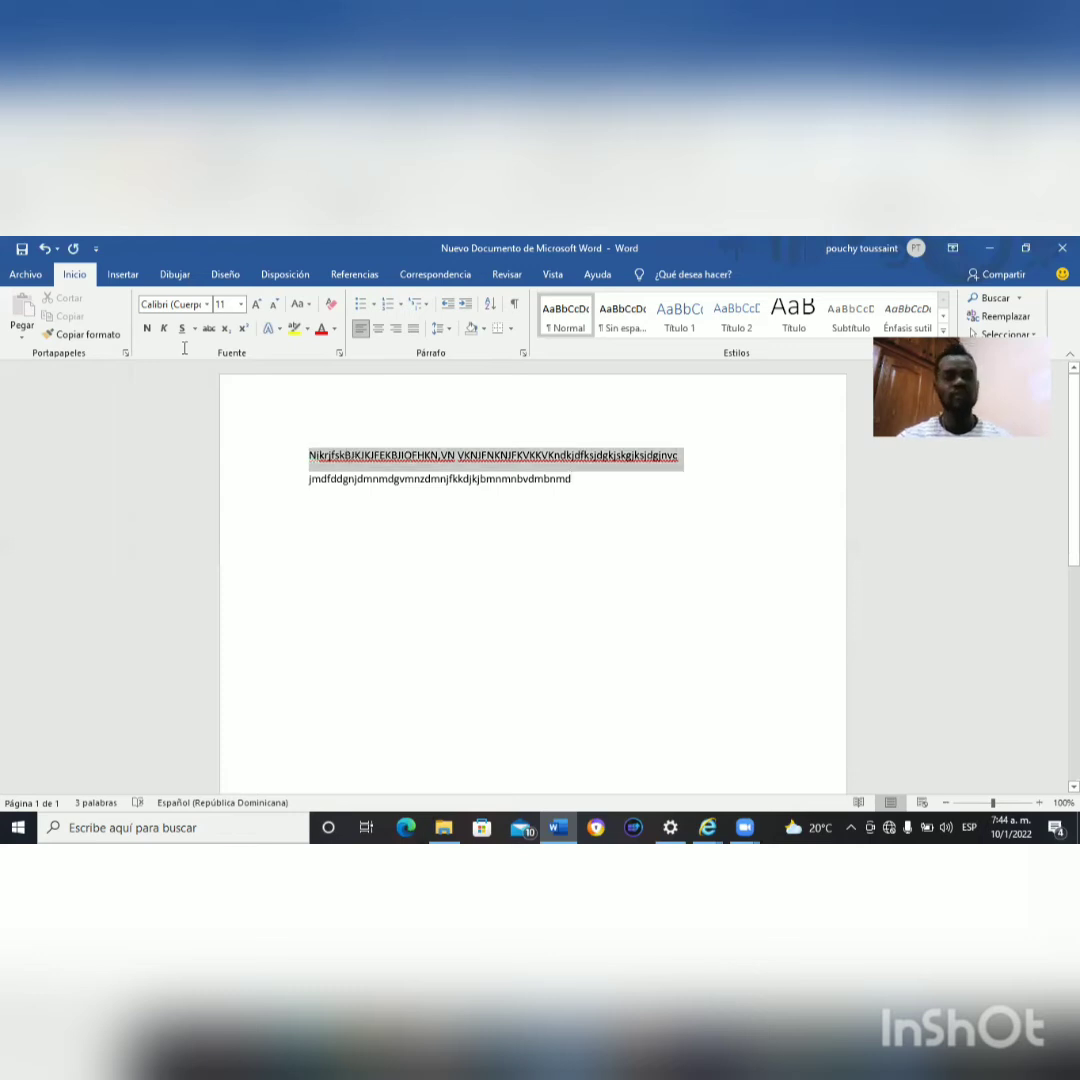
{"action": "left_click", "coordinate": [305, 310]}
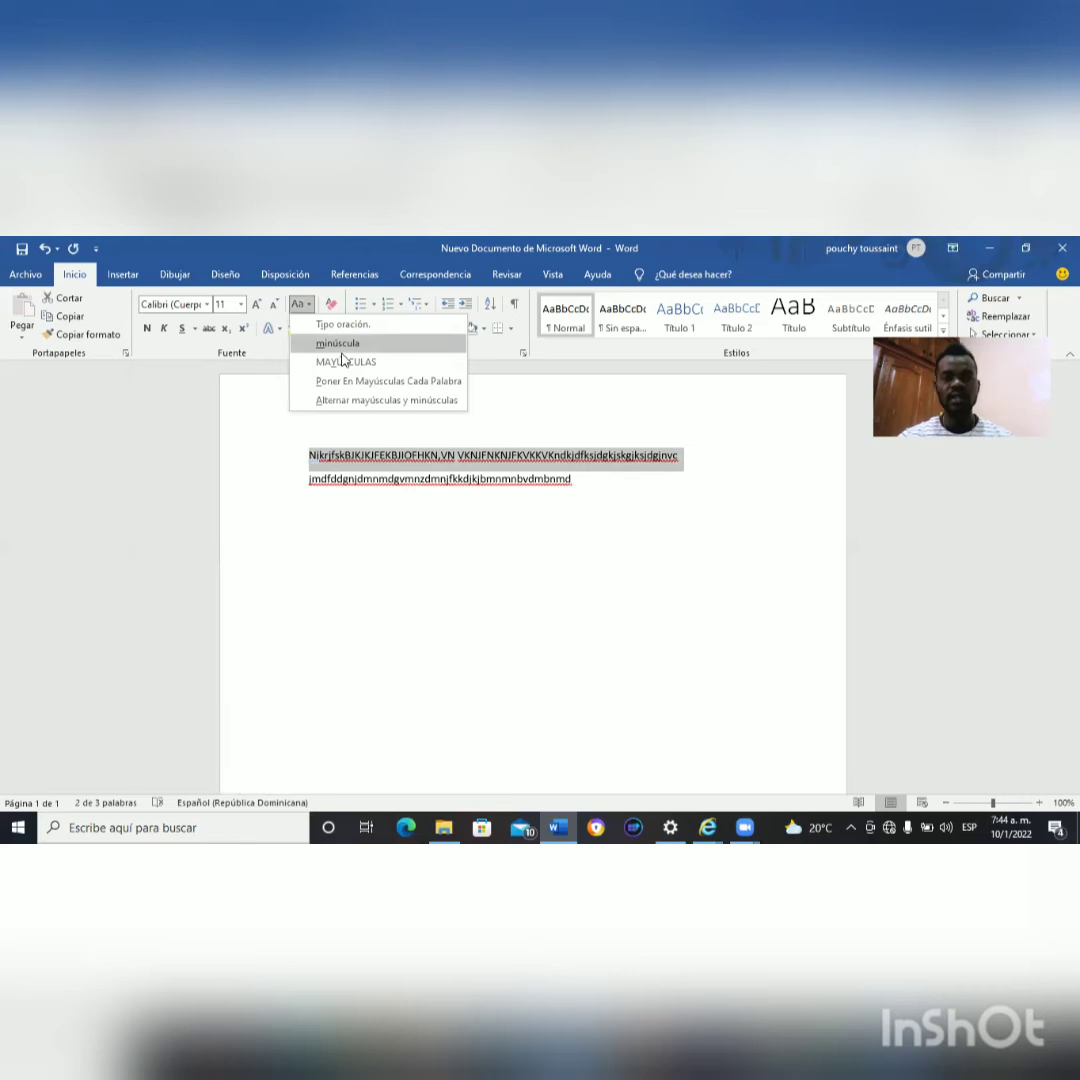
{"action": "left_click", "coordinate": [345, 361]}
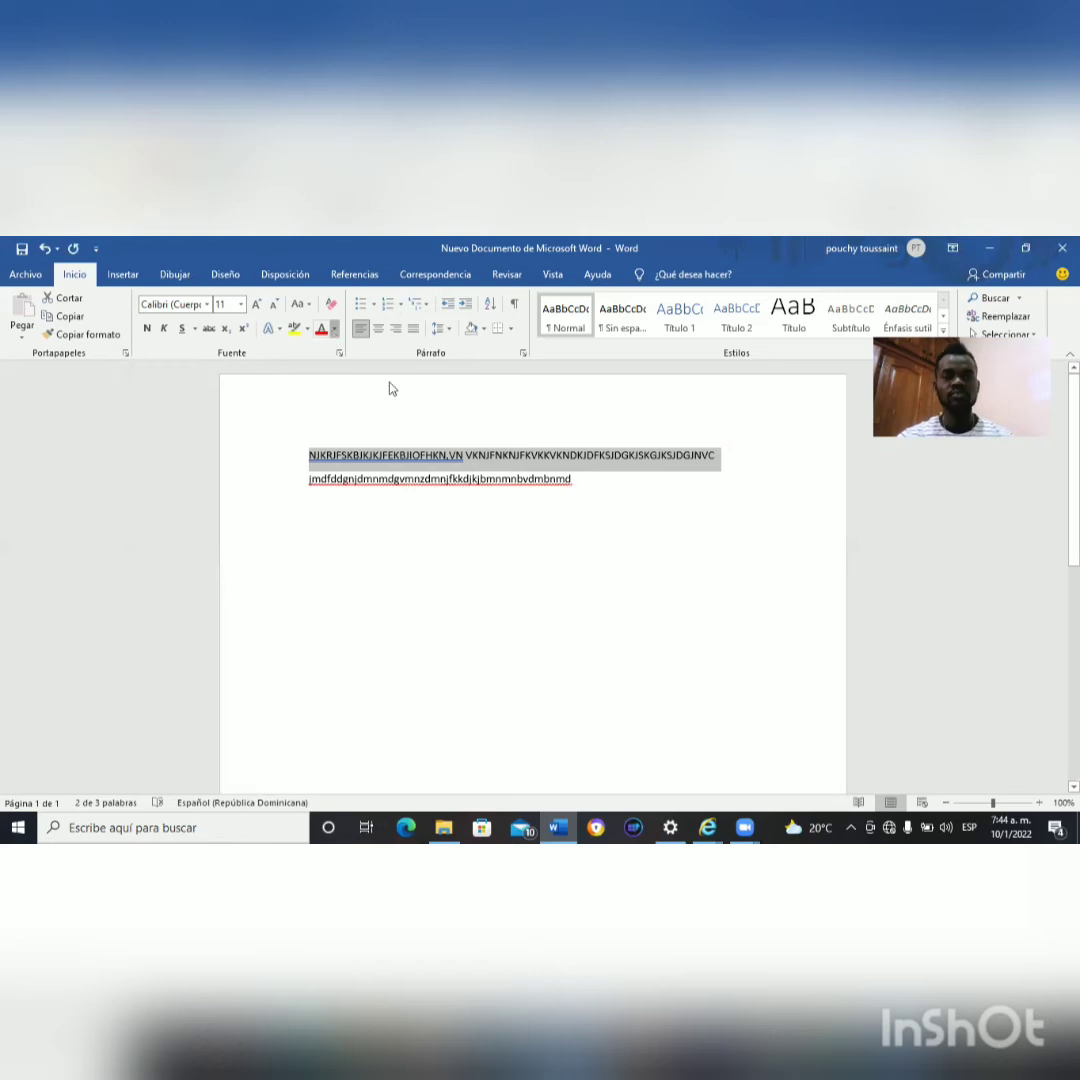
Change the first line of sample text to the orange theme colour and justify its paragraph.
{"action": "left_click", "coordinate": [334, 330]}
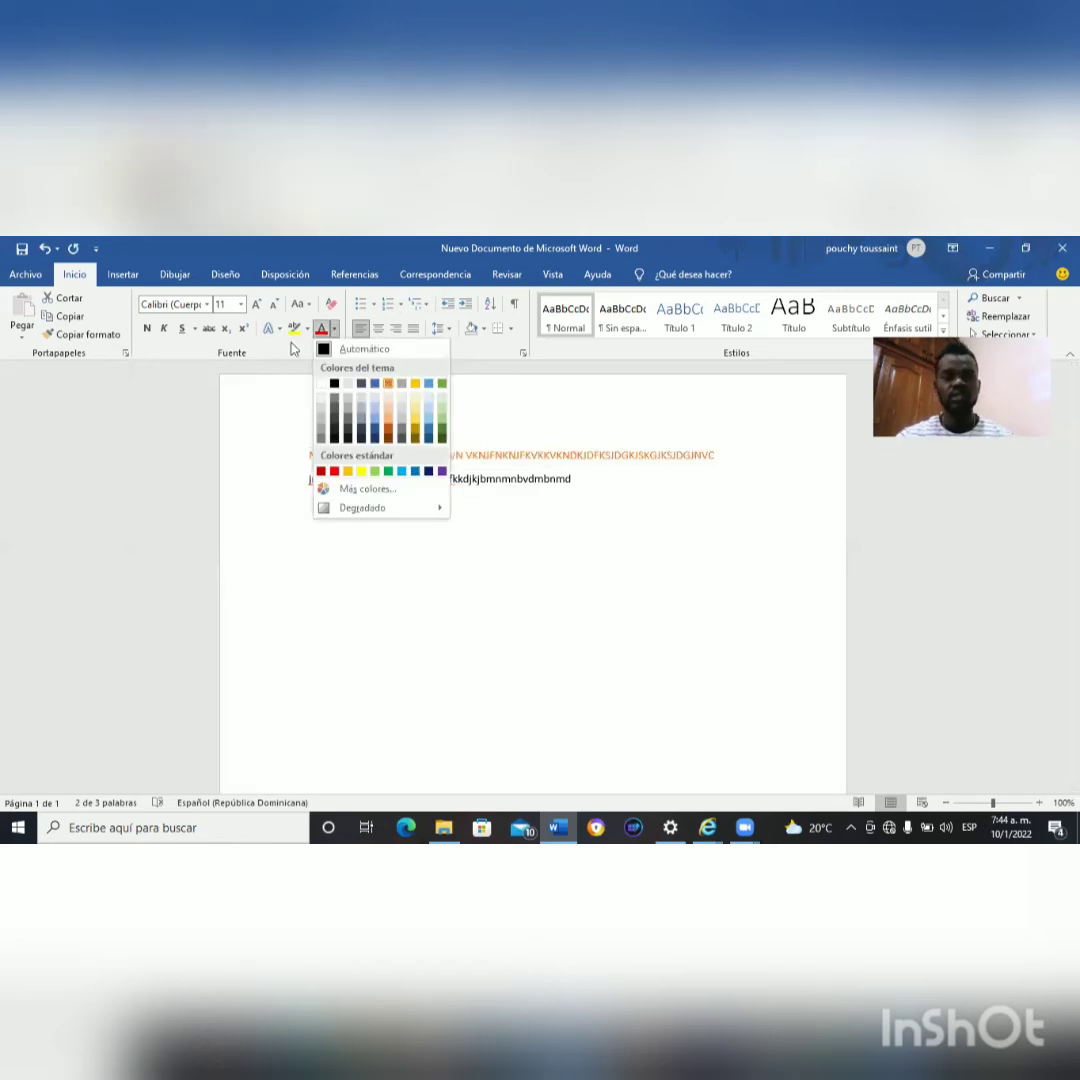
{"action": "left_click", "coordinate": [388, 385]}
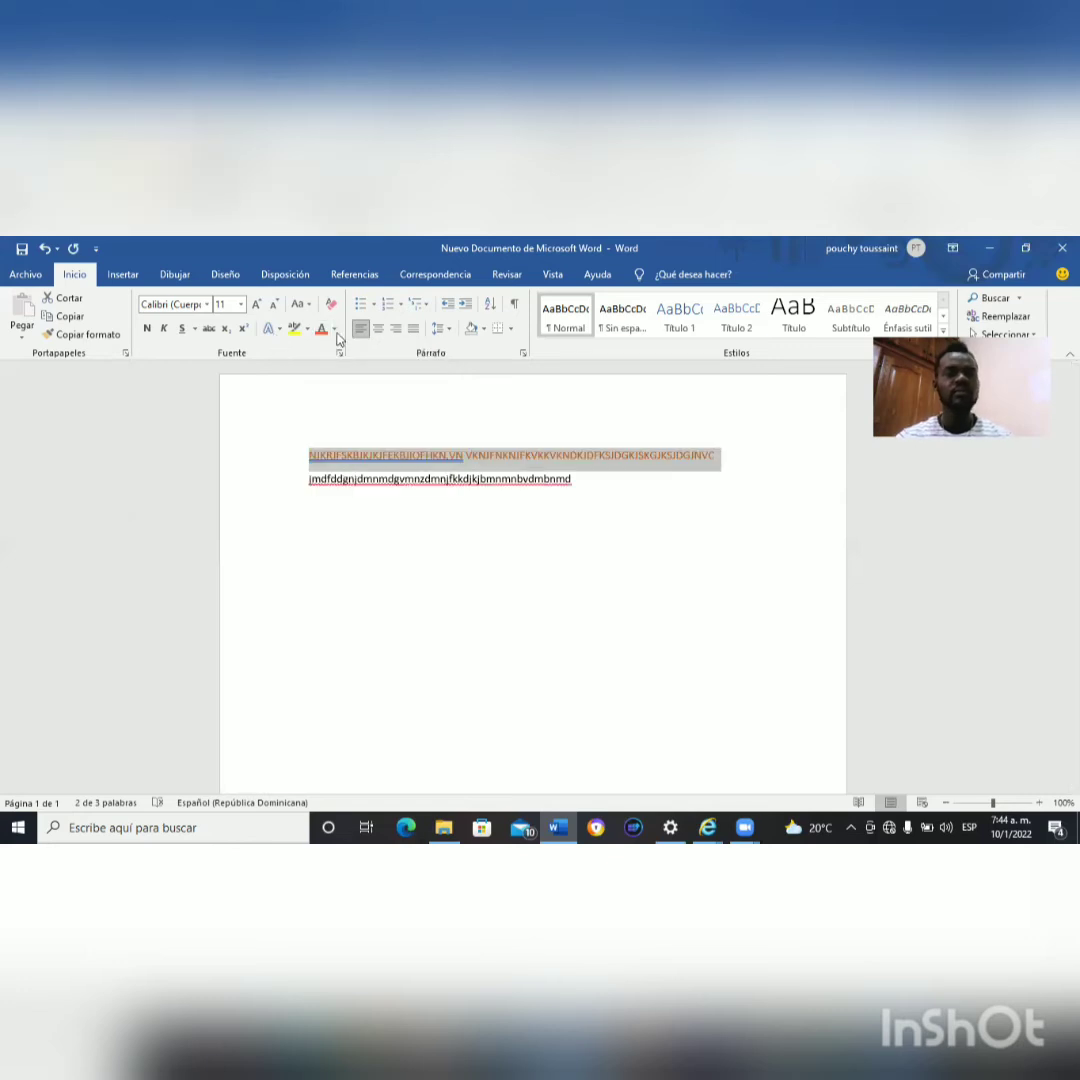
{"action": "left_click", "coordinate": [413, 330]}
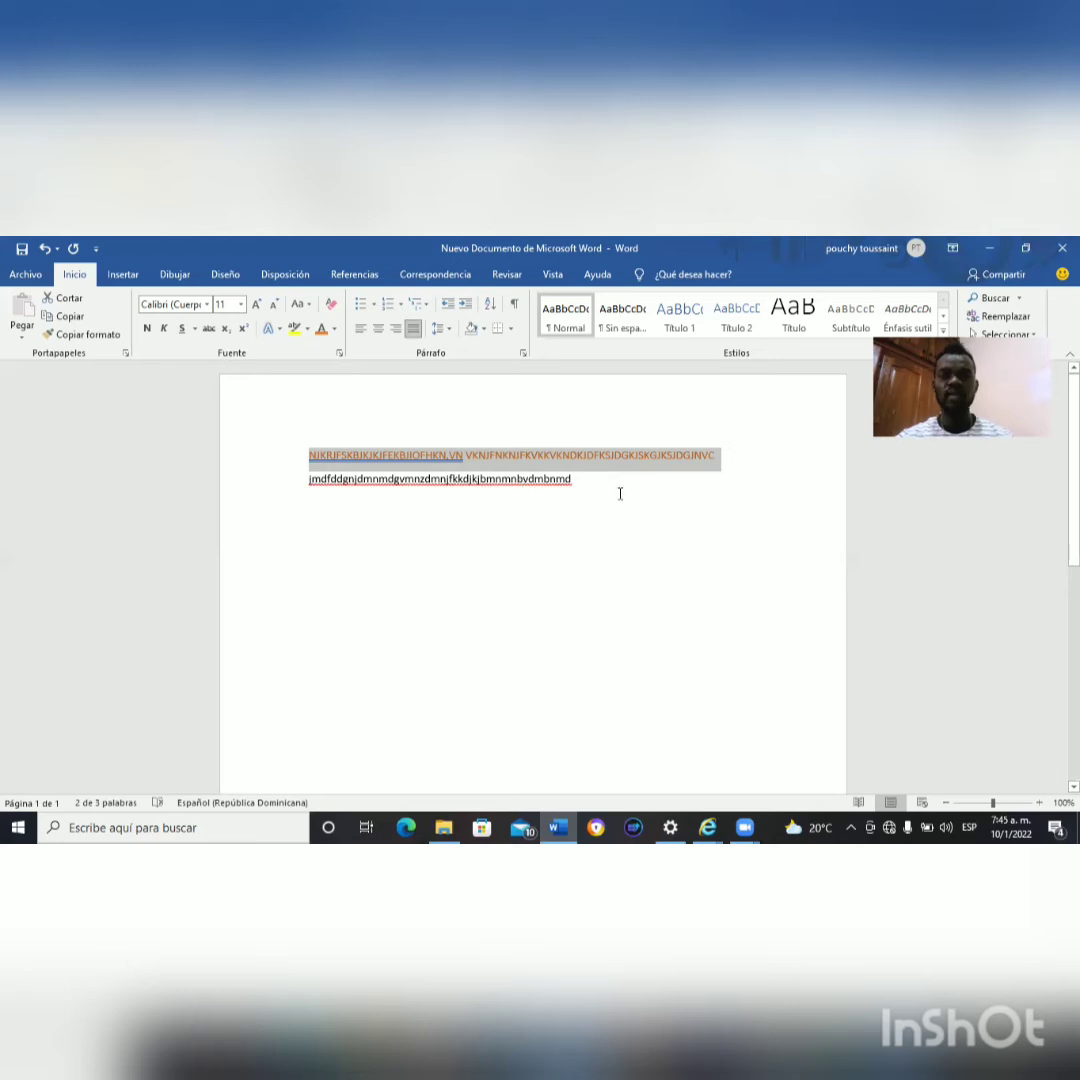
{"action": "left_click", "coordinate": [535, 482]}
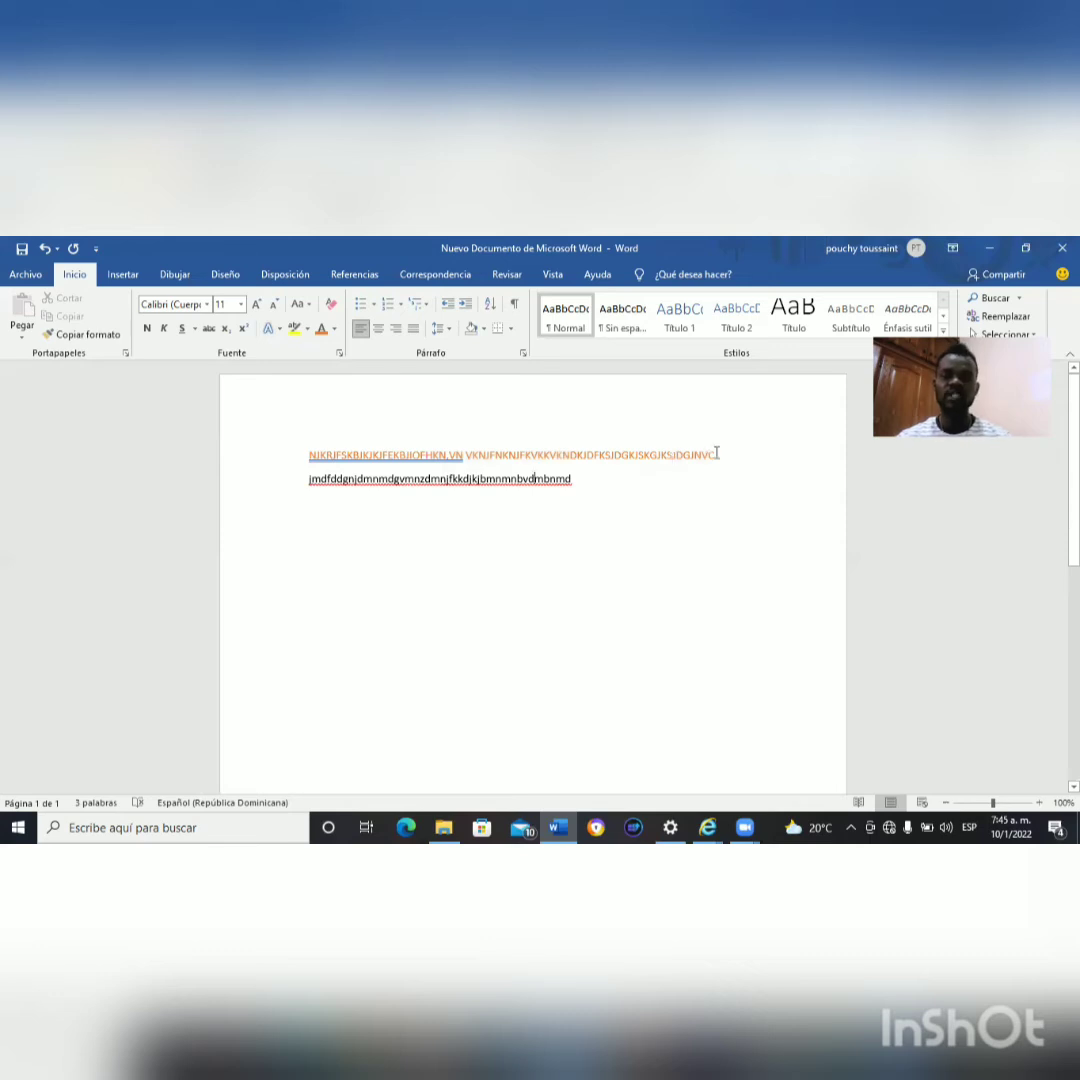
Make the whole first line bold, italic and underlined.
{"action": "left_click_drag", "start_coordinate": [716, 453], "coordinate": [299, 429]}
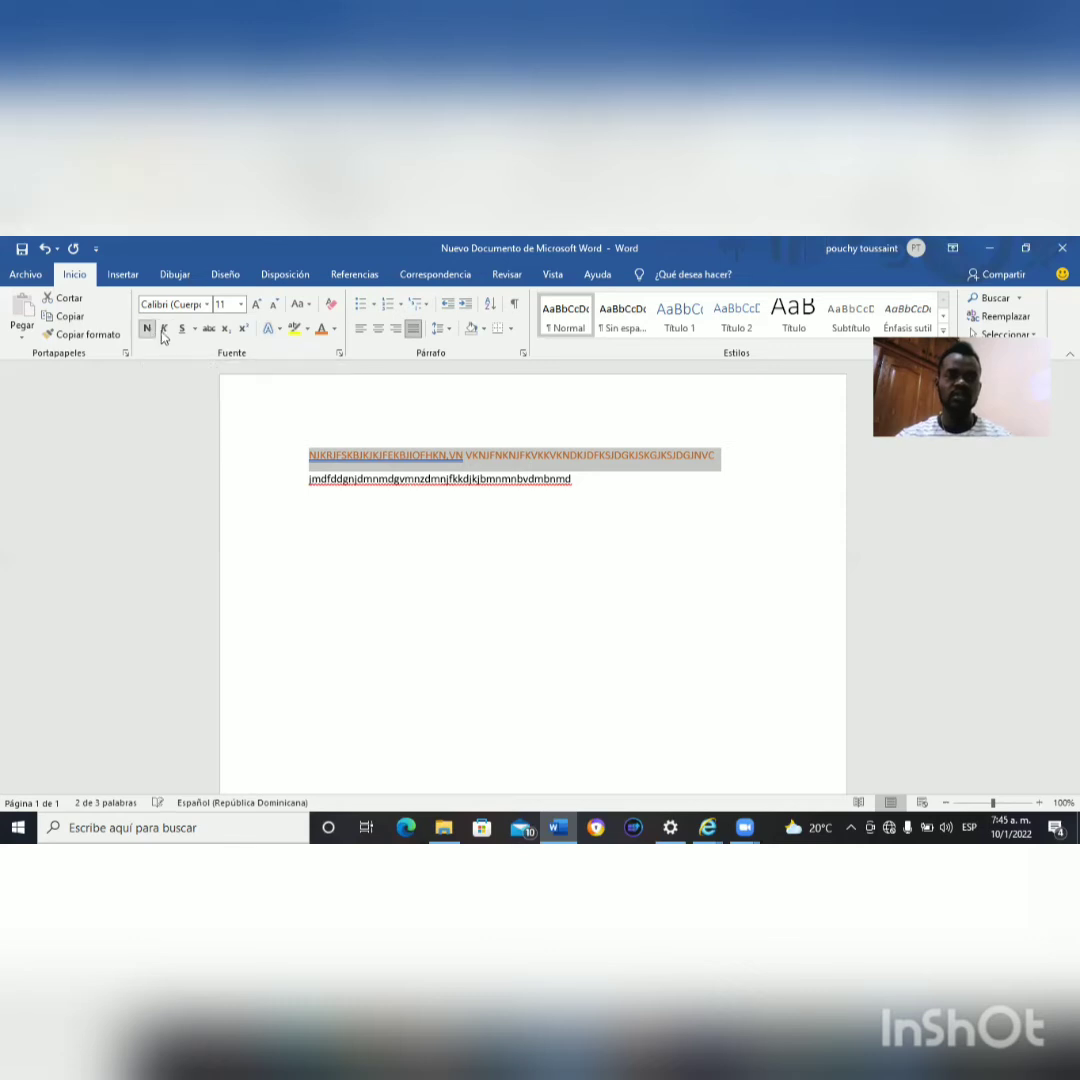
{"action": "left_click", "coordinate": [164, 330]}
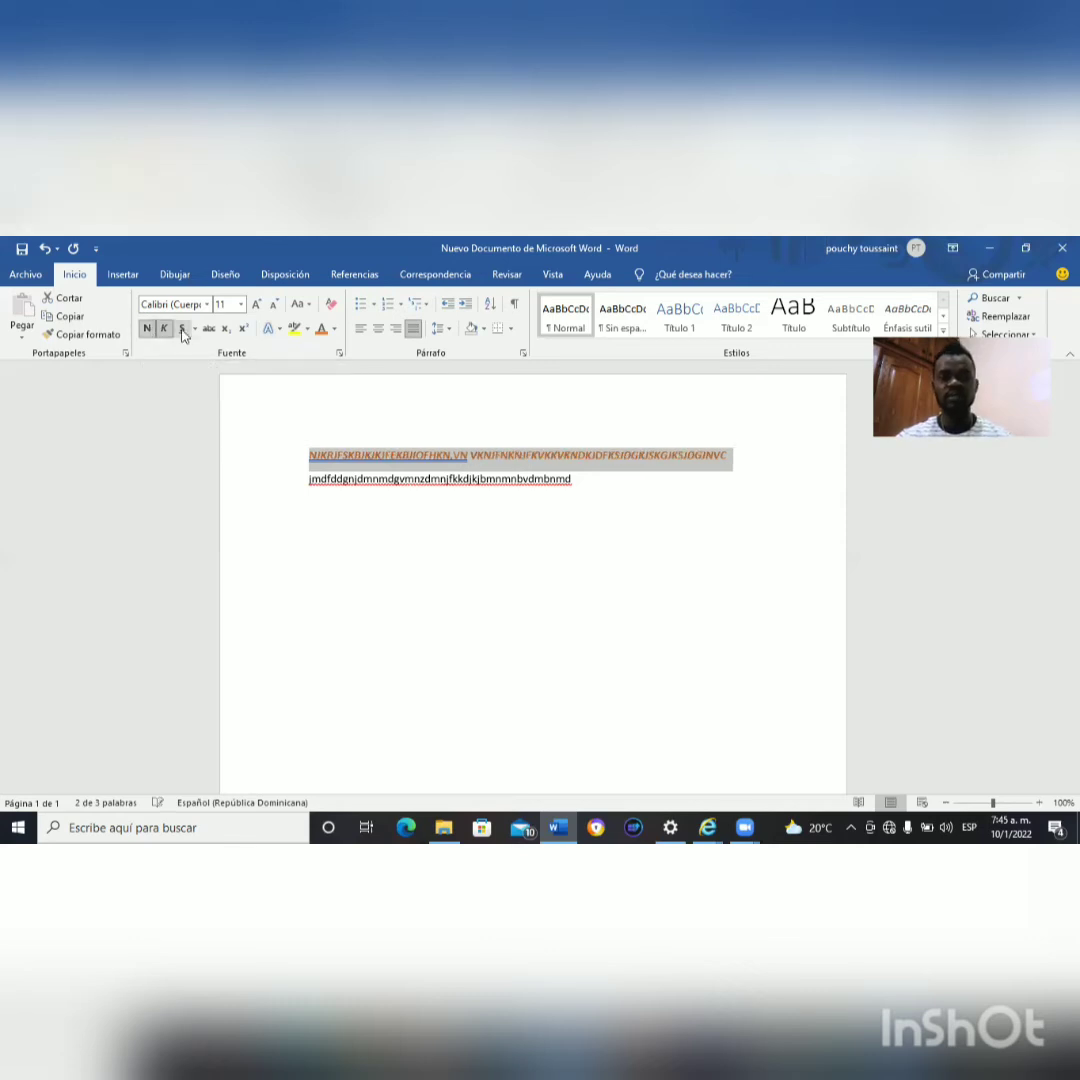
{"action": "left_click", "coordinate": [625, 504]}
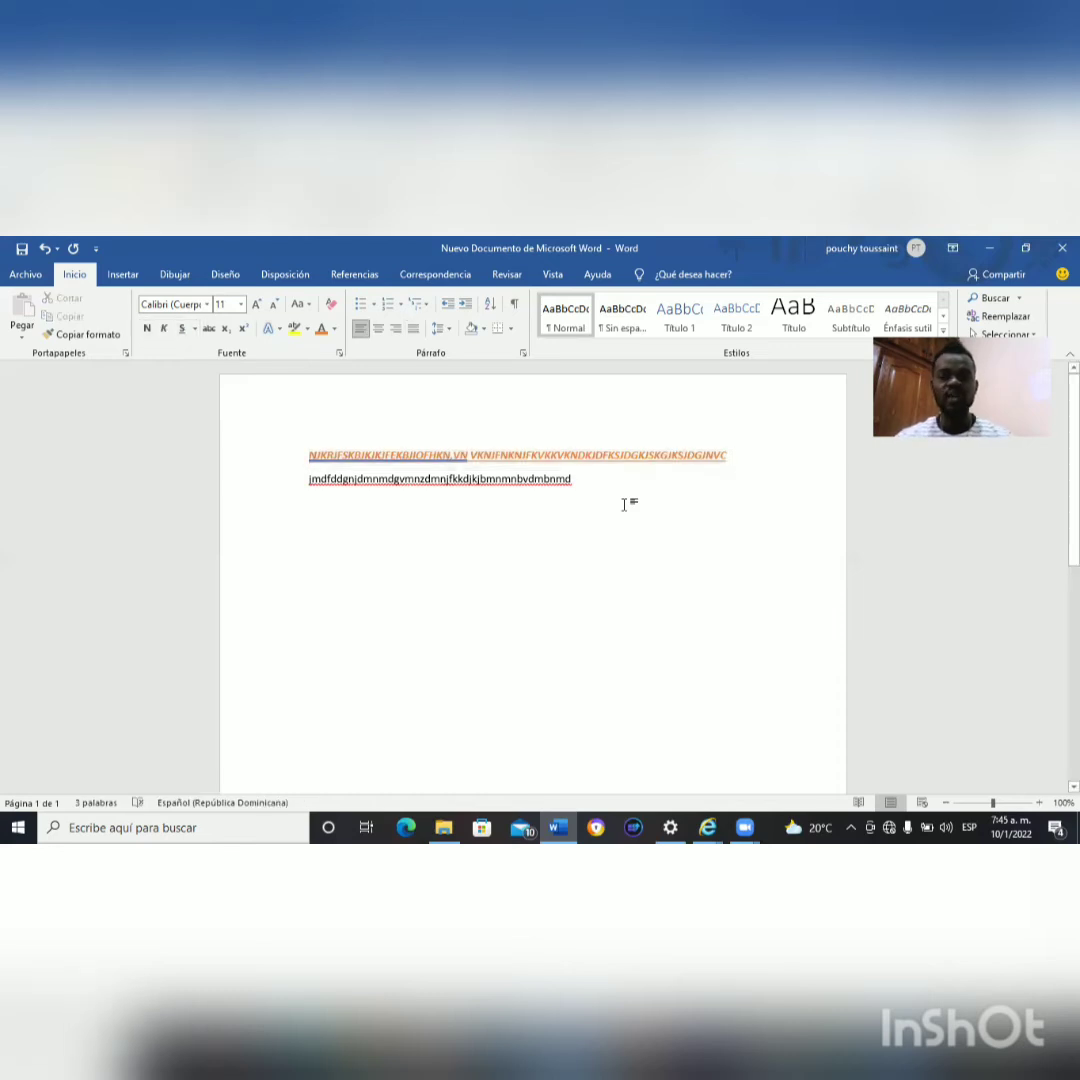
Copy the first line's formatting onto the second line of sample text with the Format Painter (Copiar formato).
{"action": "left_click_drag", "start_coordinate": [737, 454], "coordinate": [330, 452]}
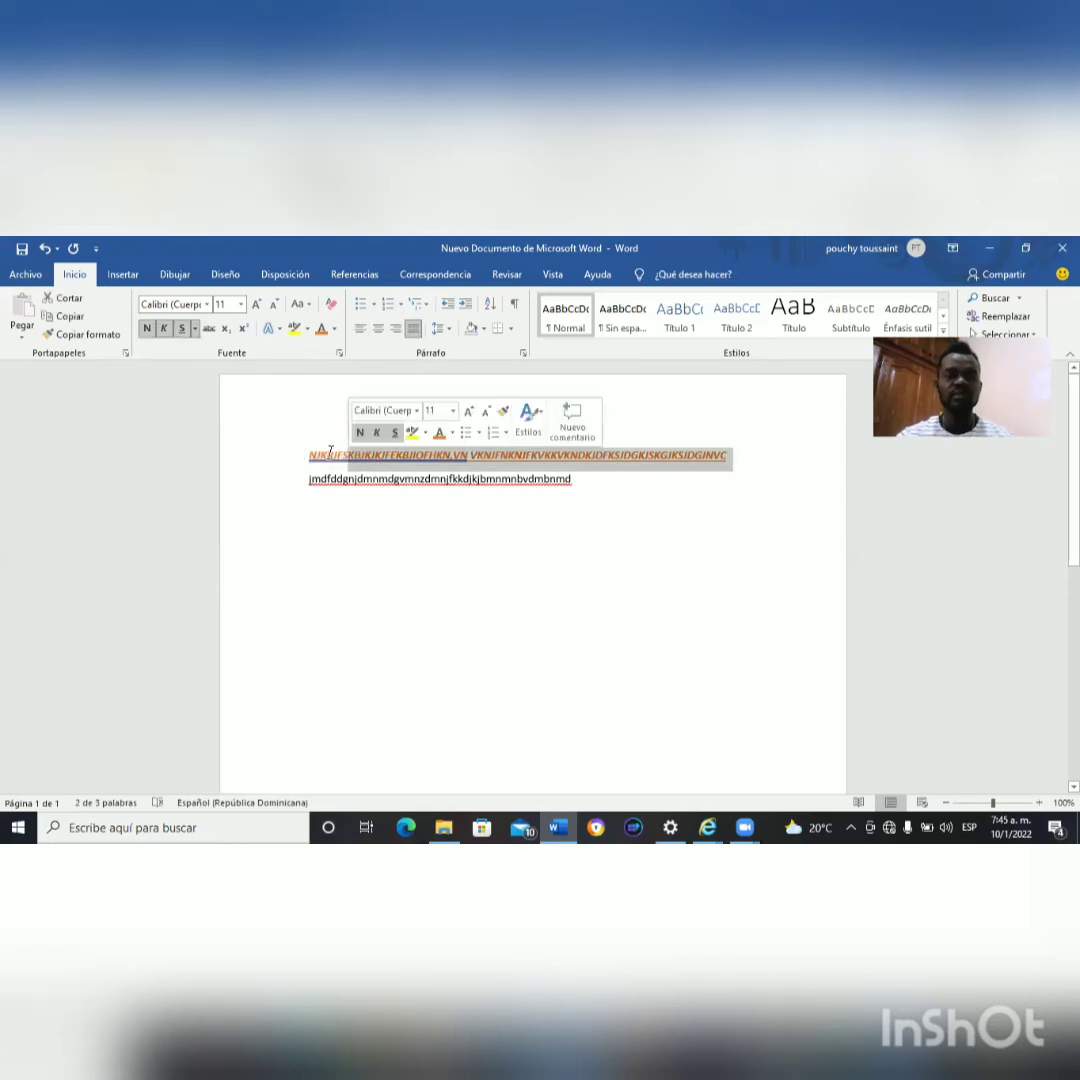
{"action": "double_click", "coordinate": [330, 452]}
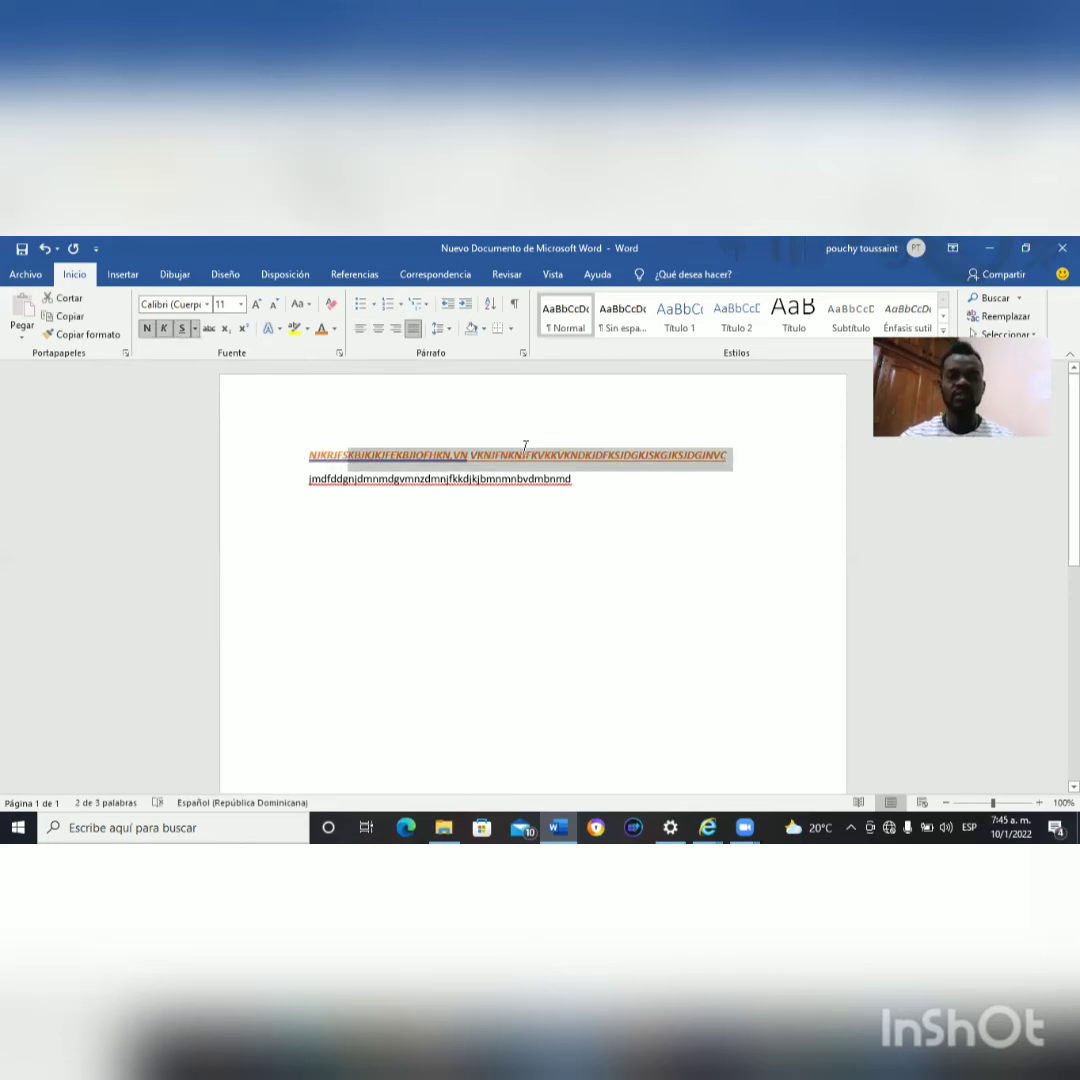
{"action": "triple_click", "coordinate": [714, 455]}
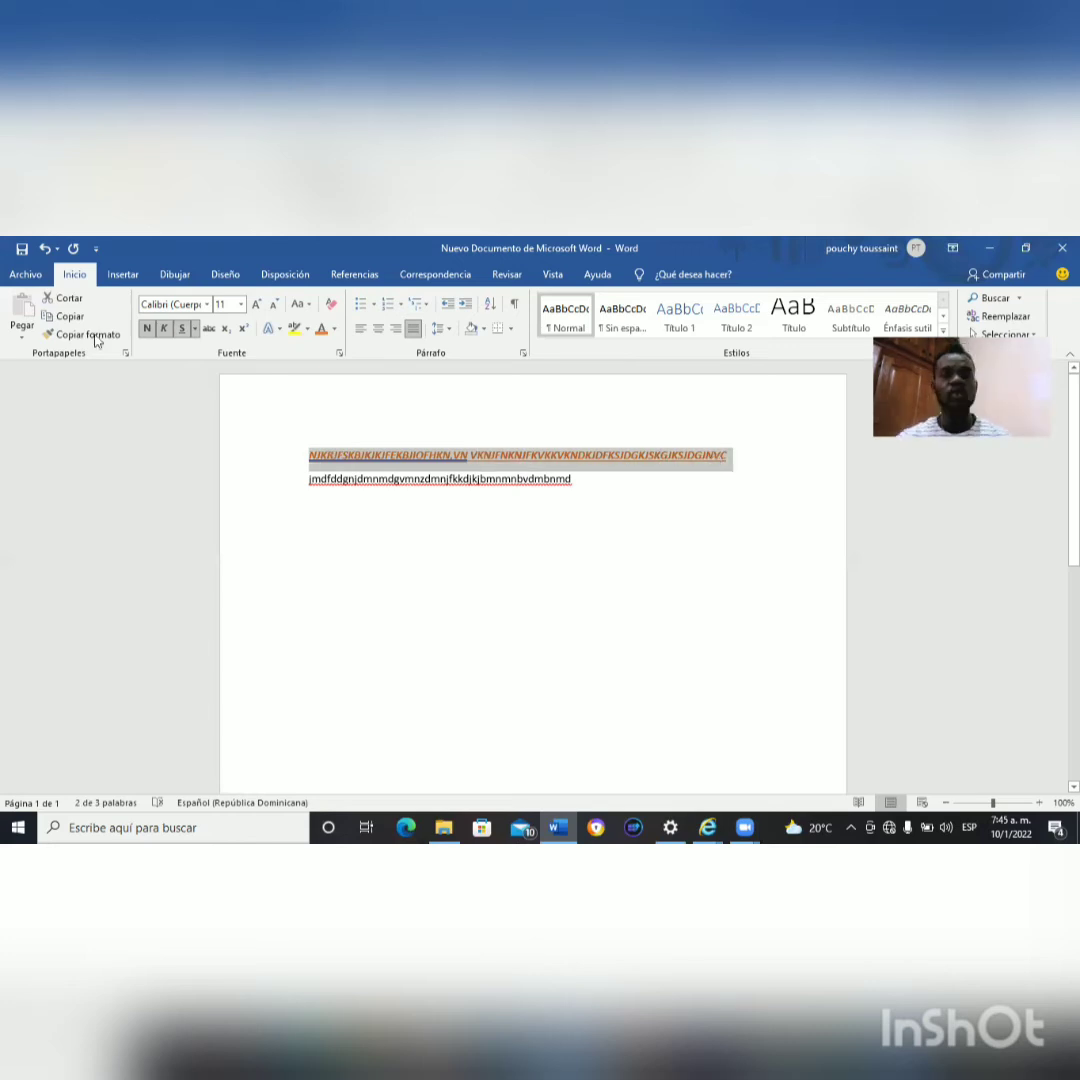
{"action": "left_click", "coordinate": [97, 336]}
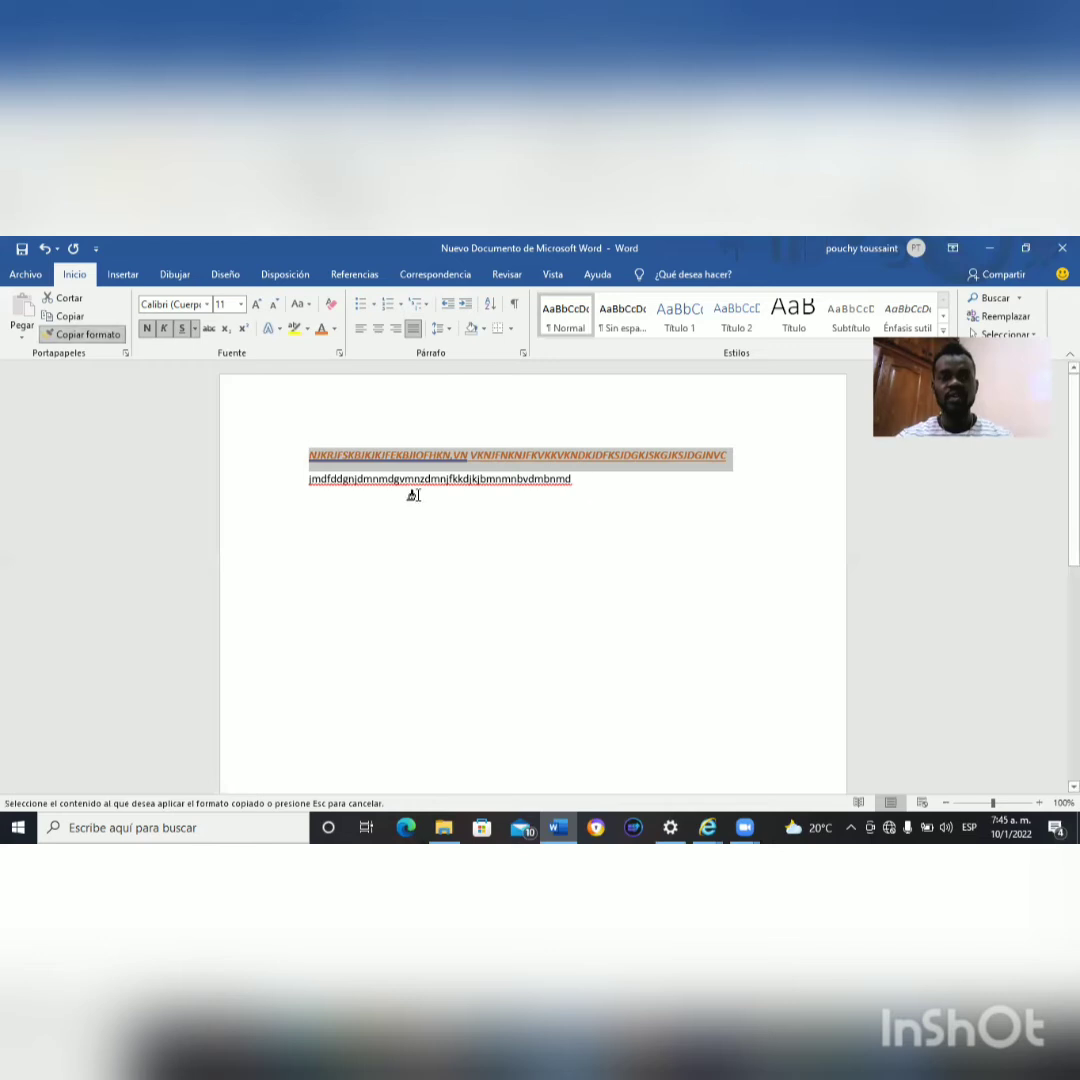
{"action": "left_click", "coordinate": [301, 492]}
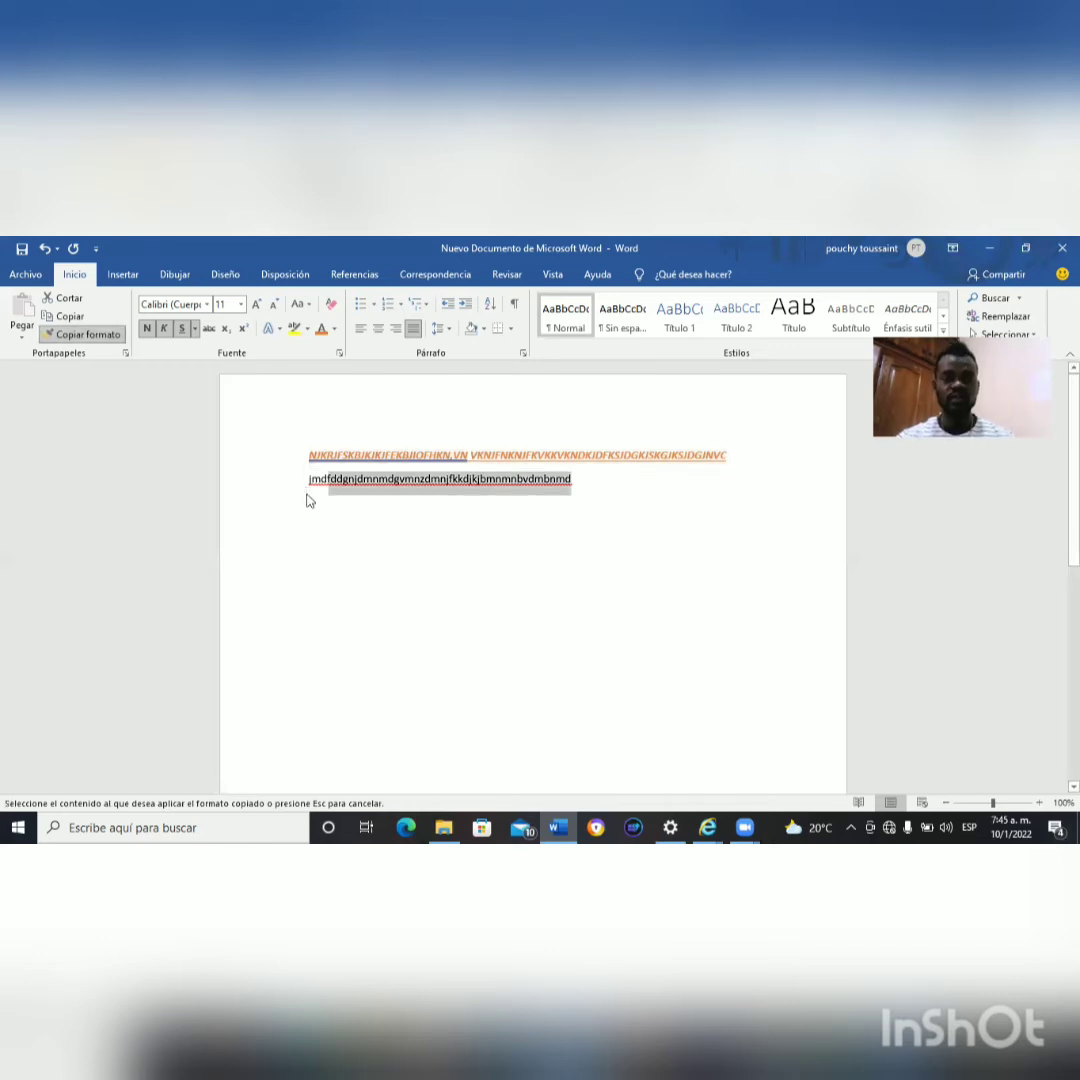
{"action": "left_click", "coordinate": [557, 527]}
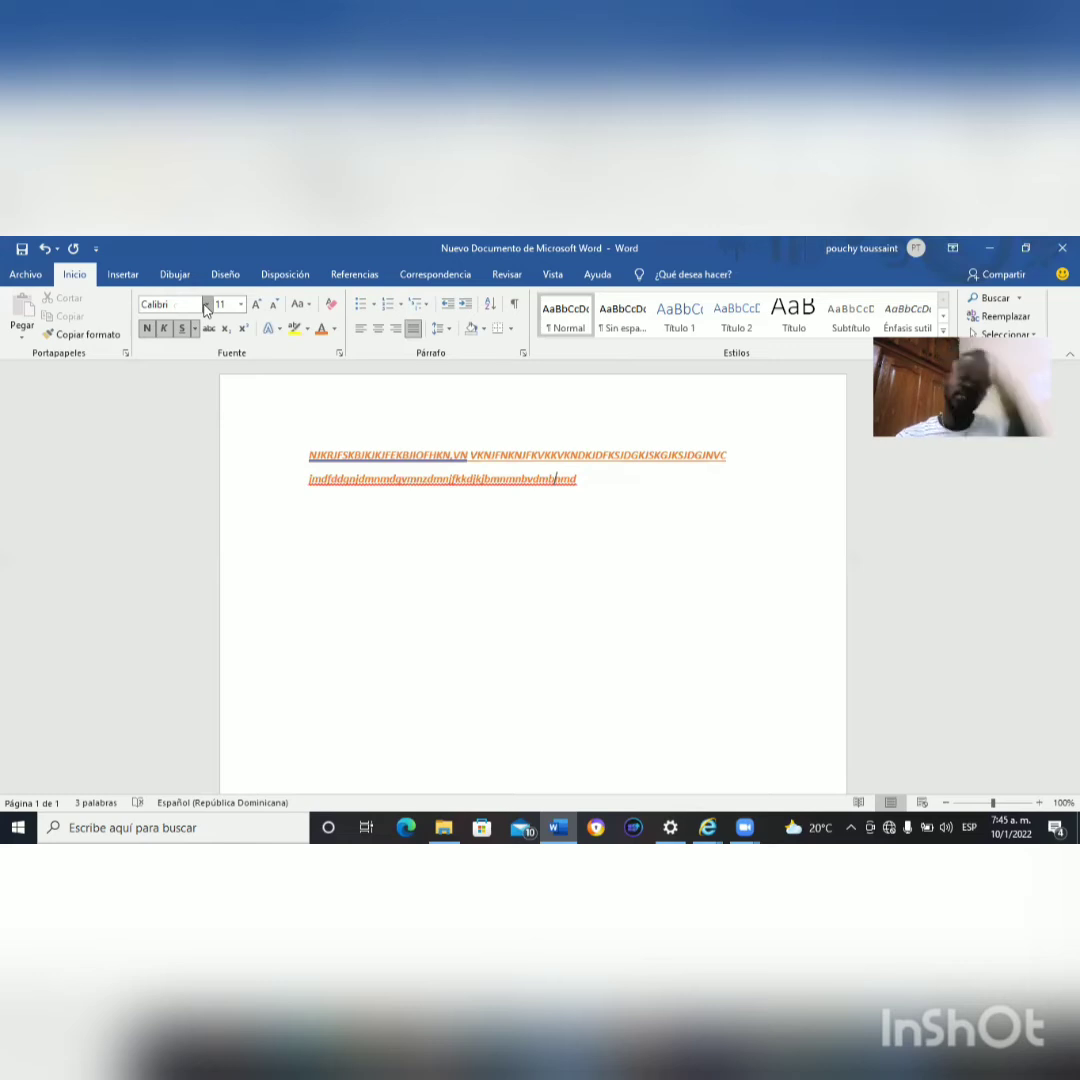
Look through the available fonts and font sizes without changing the text.
{"action": "left_click", "coordinate": [205, 305]}
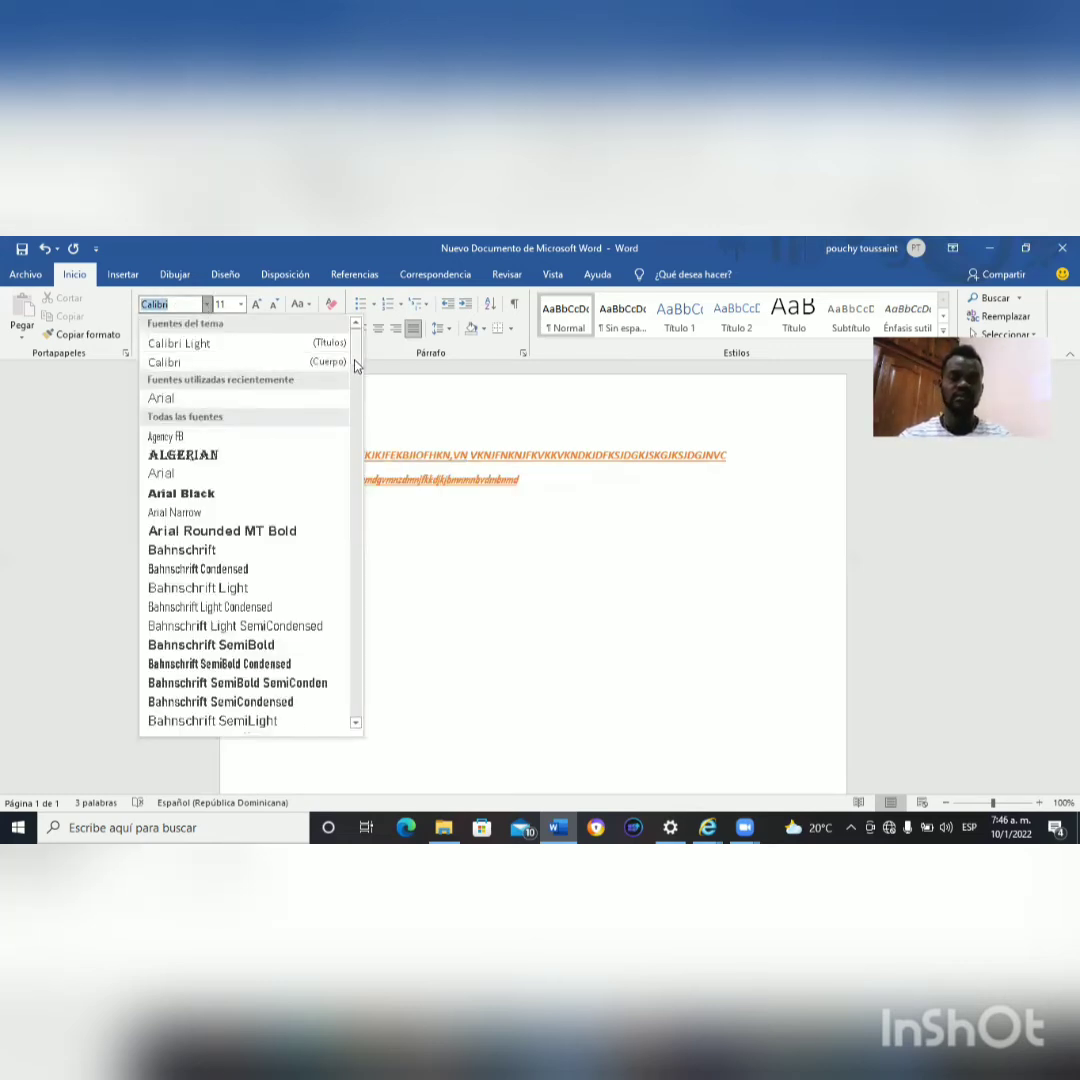
{"action": "scroll", "coordinate": [355, 557], "scroll_direction": "down", "scroll_amount": 1}
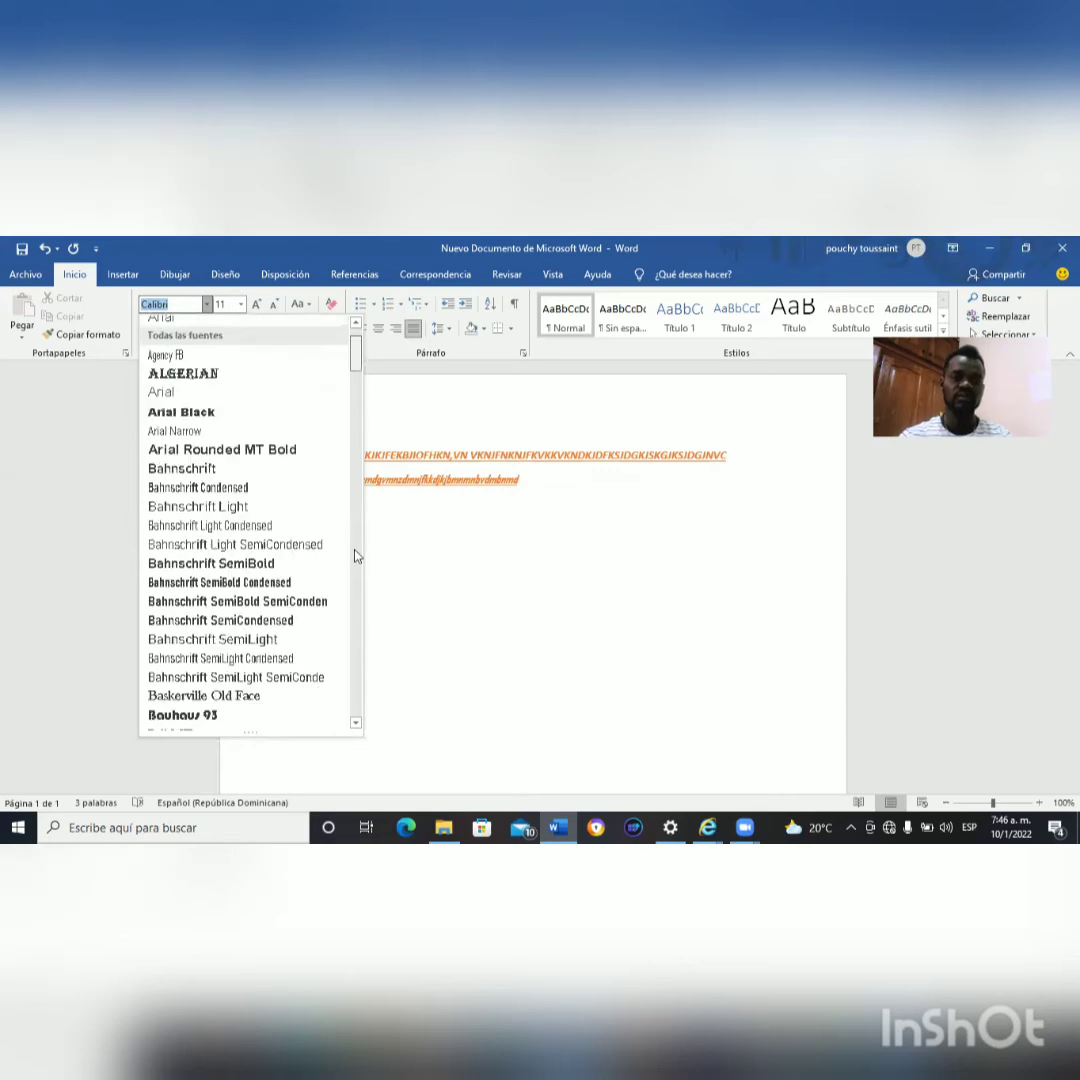
{"action": "scroll", "coordinate": [357, 482], "scroll_direction": "down", "scroll_amount": 10}
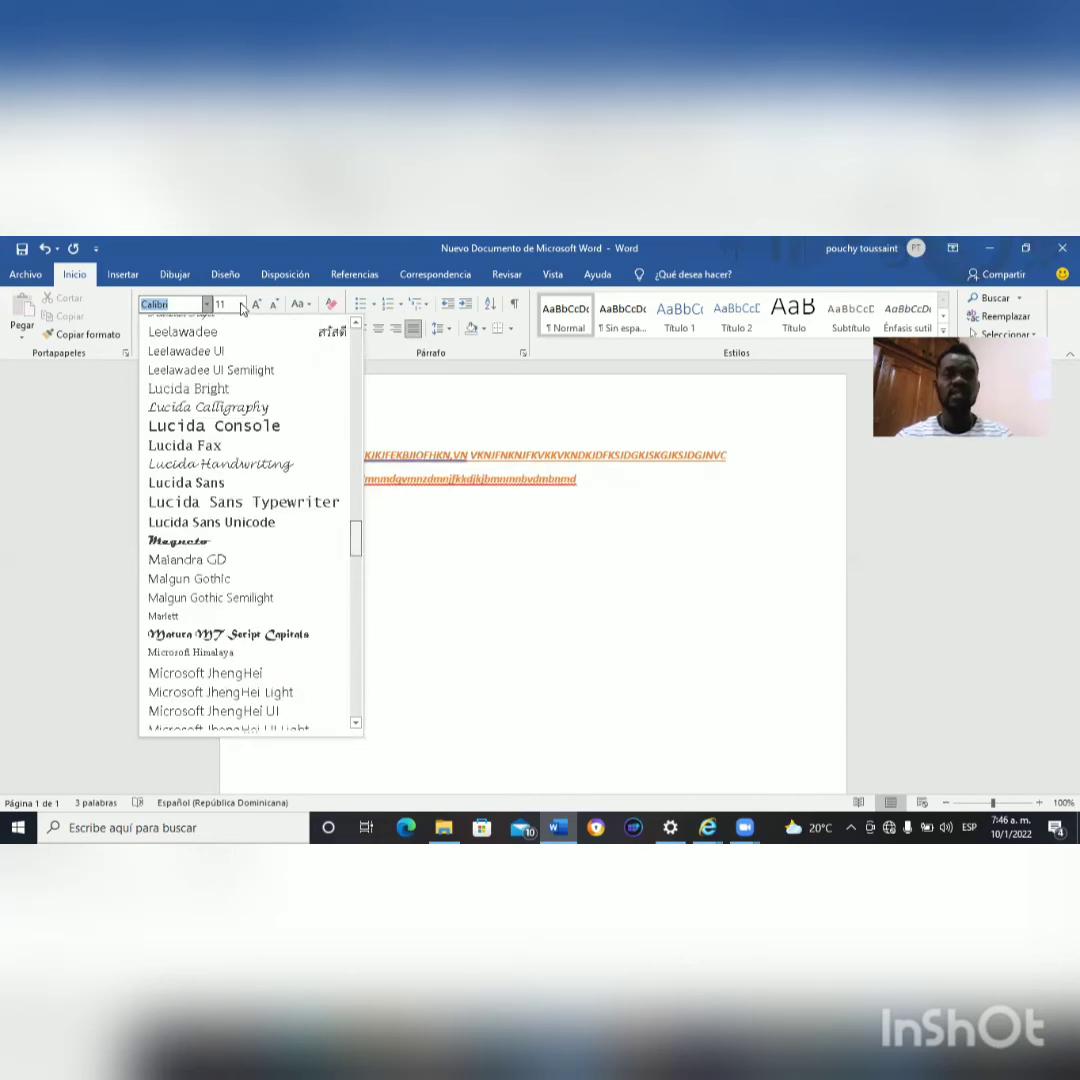
{"action": "scroll", "coordinate": [241, 308], "scroll_direction": "up", "scroll_amount": 6}
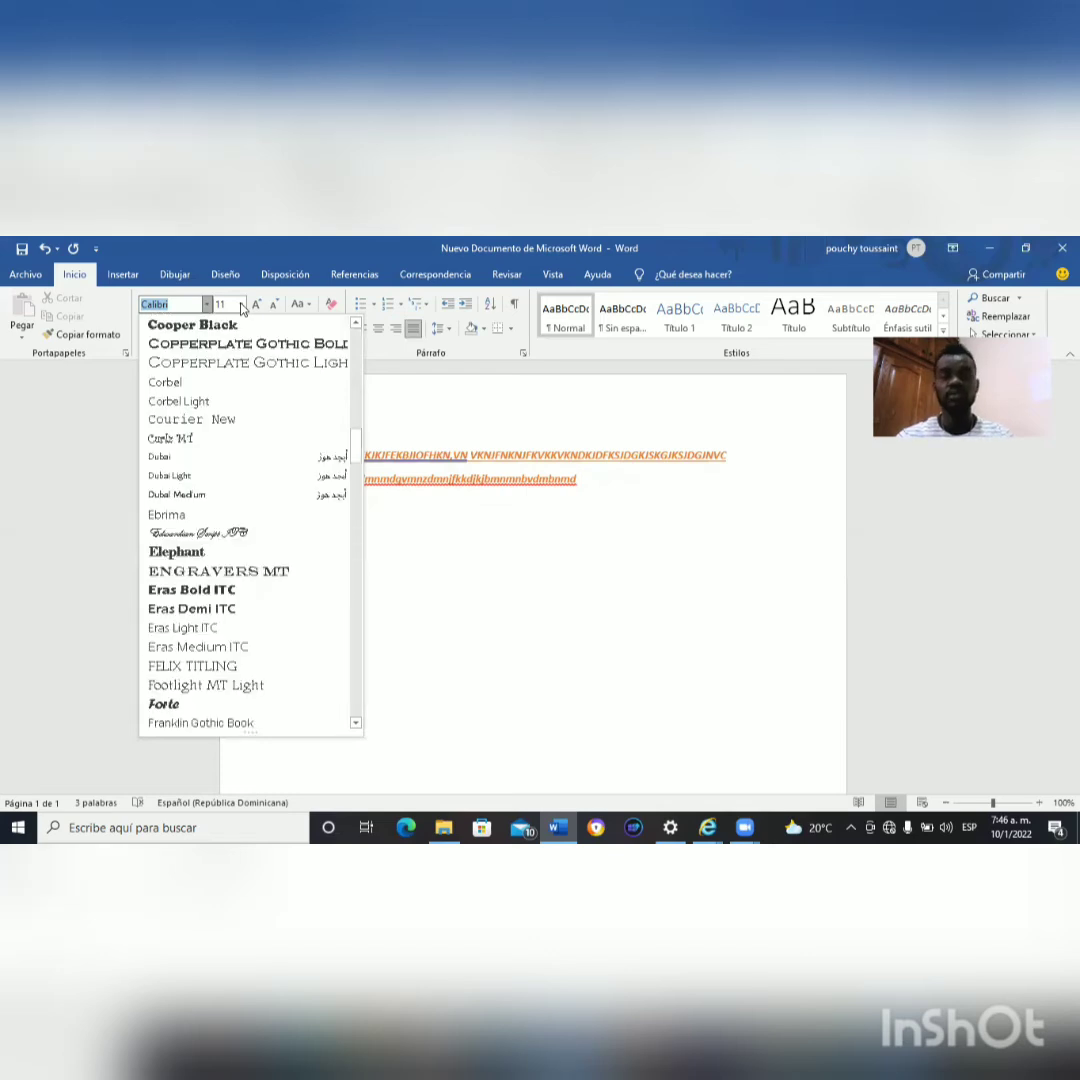
{"action": "left_click", "coordinate": [241, 304]}
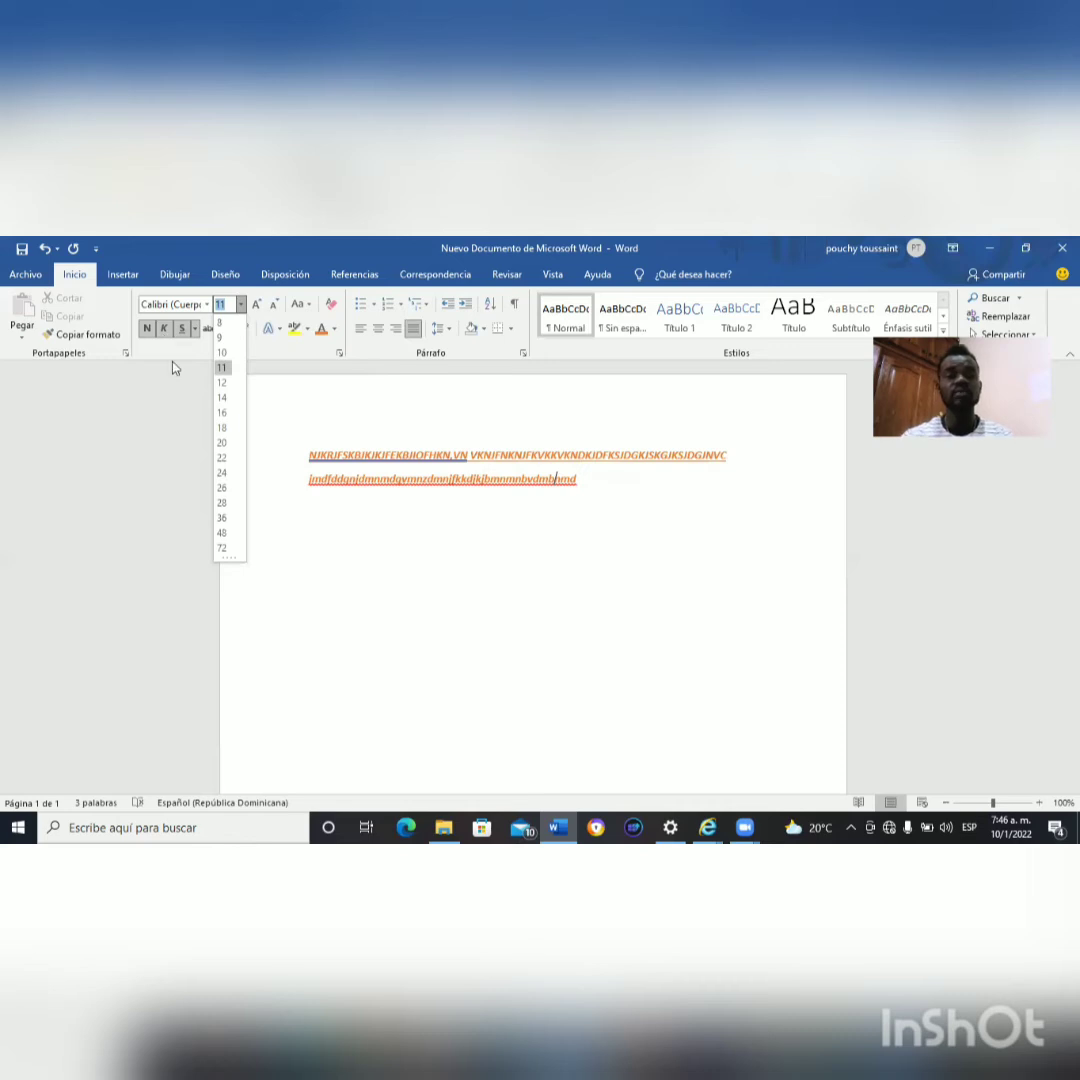
{"action": "left_click", "coordinate": [162, 421]}
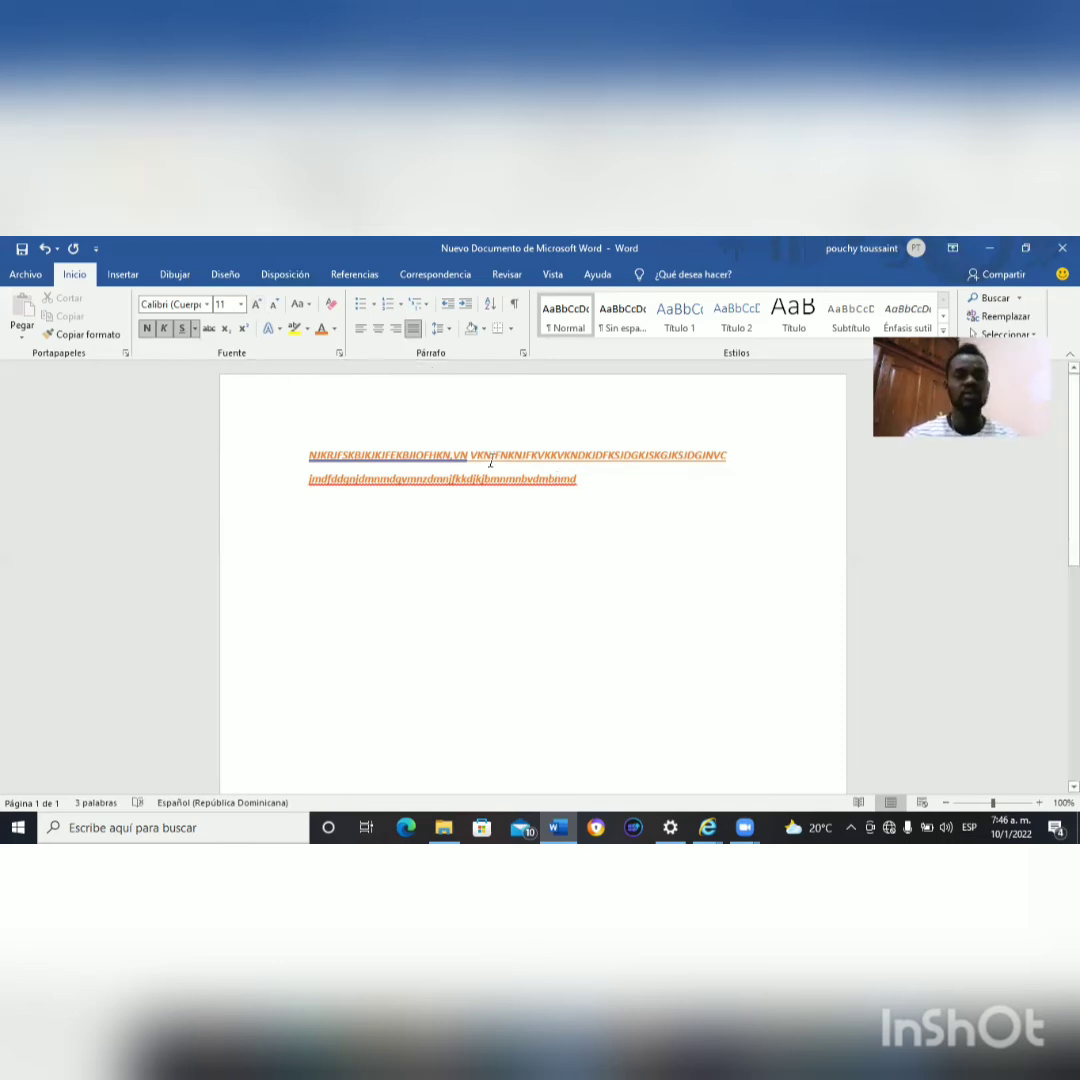
Enlarge the end of the first line, from "NJFNKNJFK" to "JNVC", step by step to at least 36 pt.
{"action": "left_click_drag", "start_coordinate": [726, 456], "coordinate": [483, 456]}
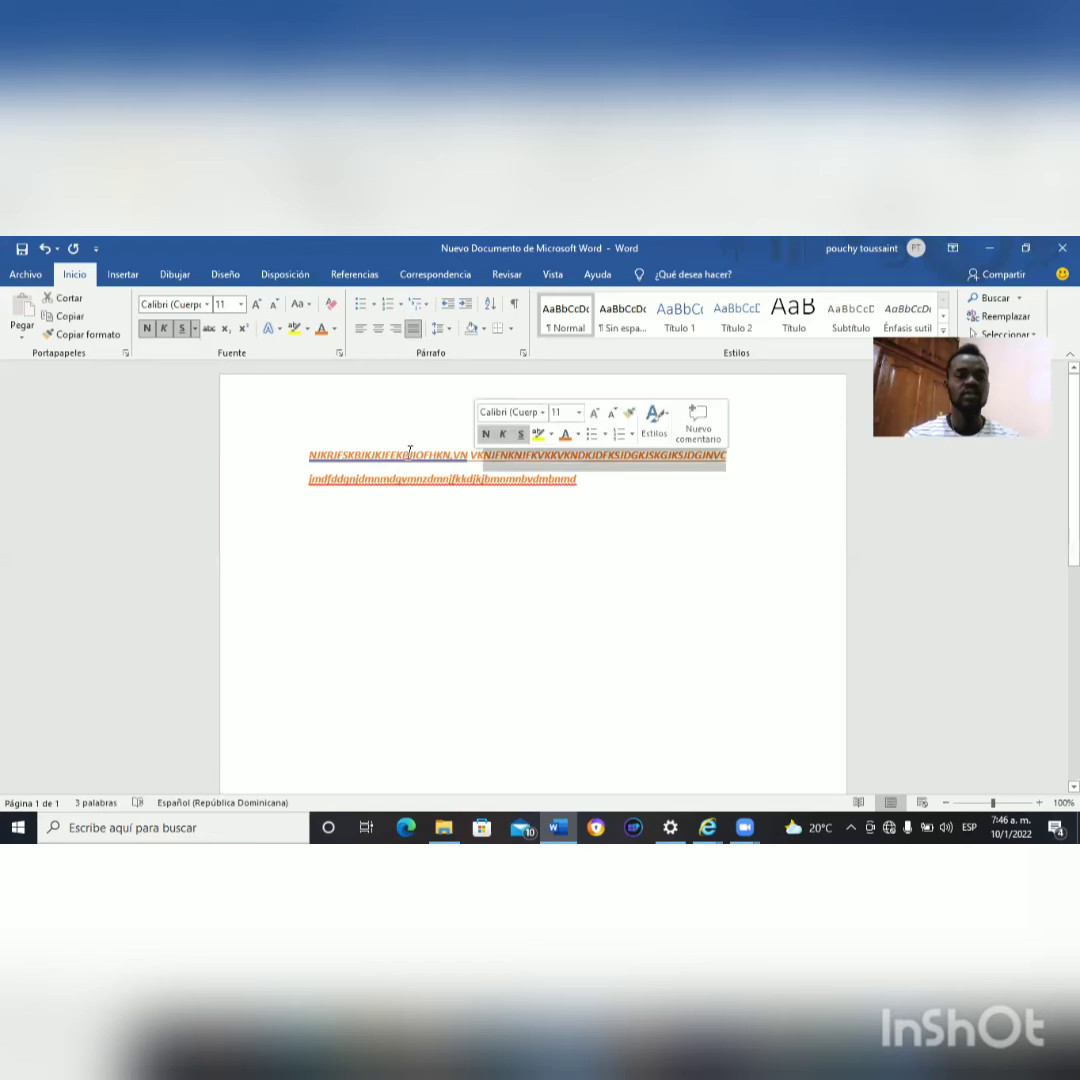
{"action": "left_click", "coordinate": [257, 306]}
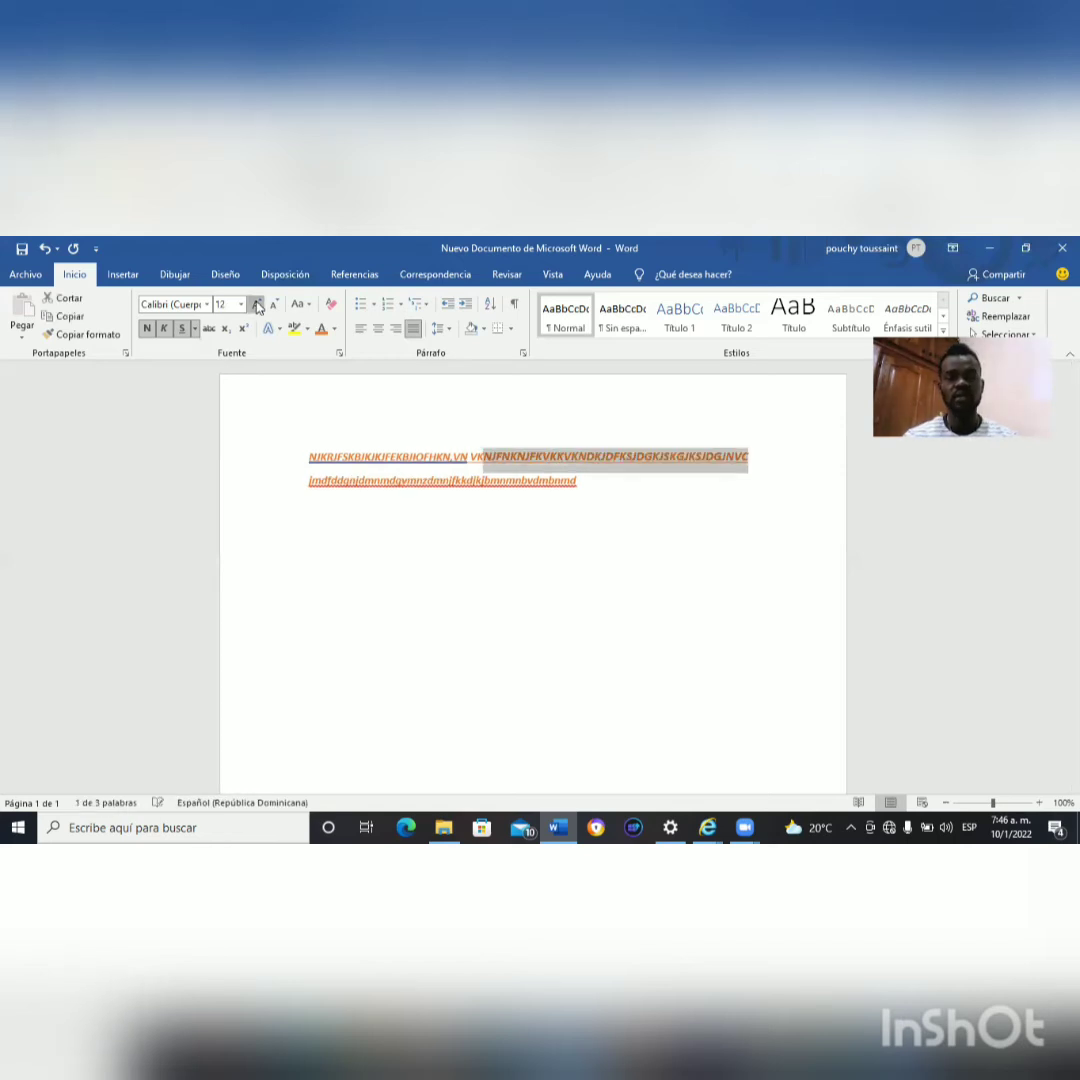
{"action": "left_click", "coordinate": [257, 306]}
{"action": "left_click", "coordinate": [257, 306]}
{"action": "left_click", "coordinate": [257, 306]}
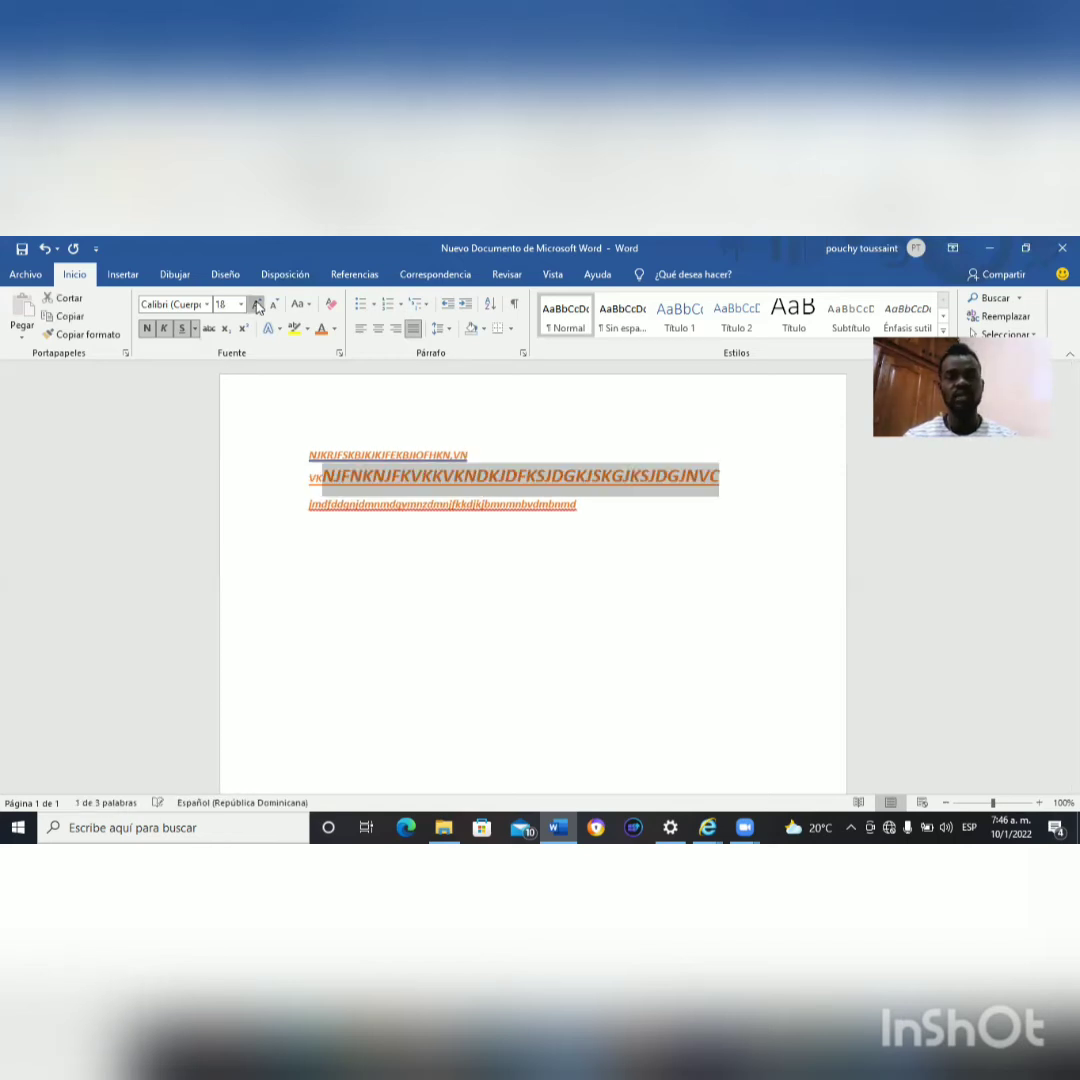
{"action": "left_click", "coordinate": [257, 306]}
{"action": "left_click", "coordinate": [257, 306]}
{"action": "left_click", "coordinate": [257, 306]}
{"action": "left_click", "coordinate": [257, 306]}
{"action": "left_click", "coordinate": [257, 306]}
{"action": "left_click", "coordinate": [257, 306]}
{"action": "left_click", "coordinate": [257, 306]}
Reduce the enlarged part of the first line step by step to 14 pt.
{"action": "left_click", "coordinate": [269, 306]}
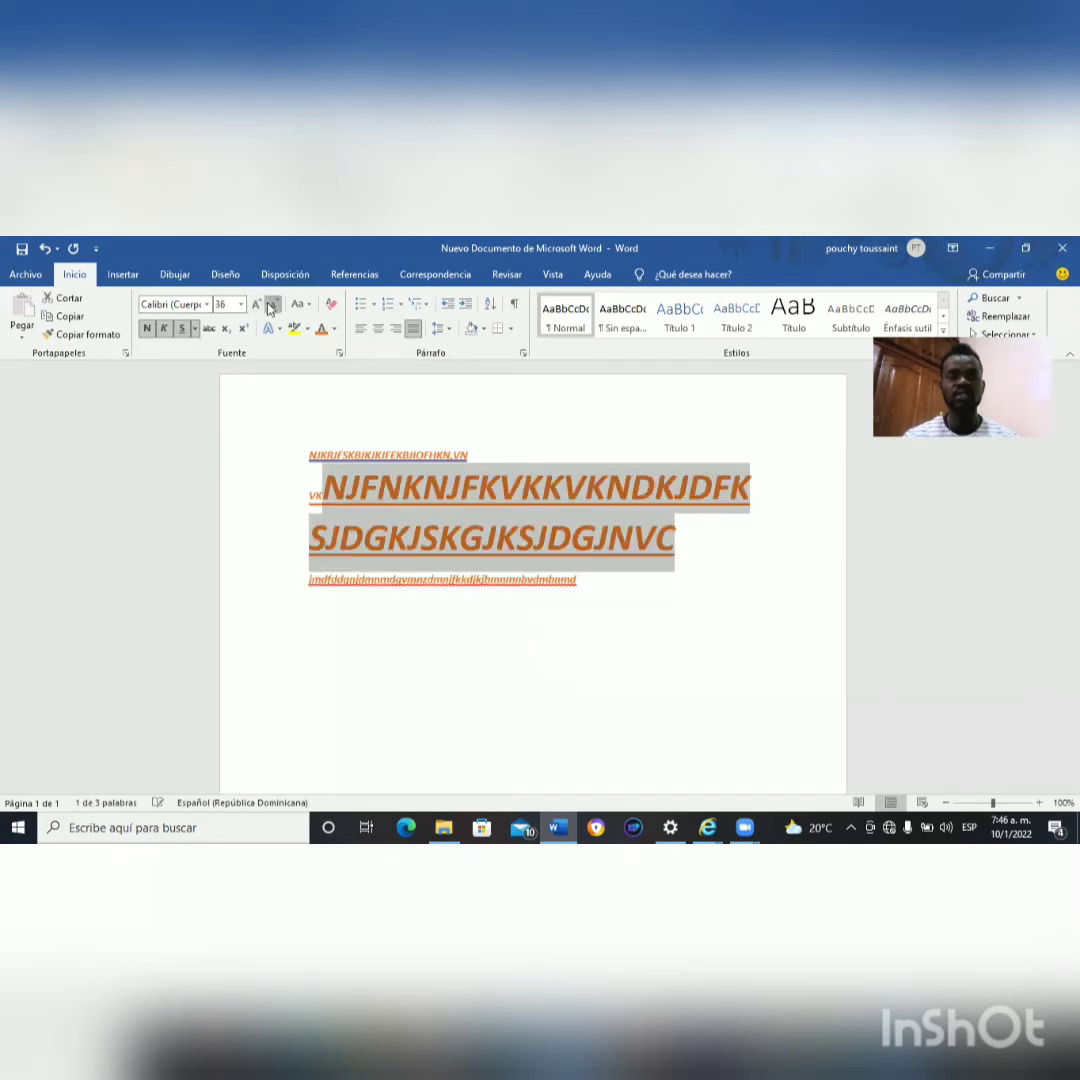
{"action": "left_click", "coordinate": [269, 306]}
{"action": "left_click", "coordinate": [269, 306]}
{"action": "left_click", "coordinate": [269, 306]}
{"action": "left_click", "coordinate": [269, 306]}
{"action": "left_click", "coordinate": [269, 306]}
{"action": "left_click", "coordinate": [269, 306]}
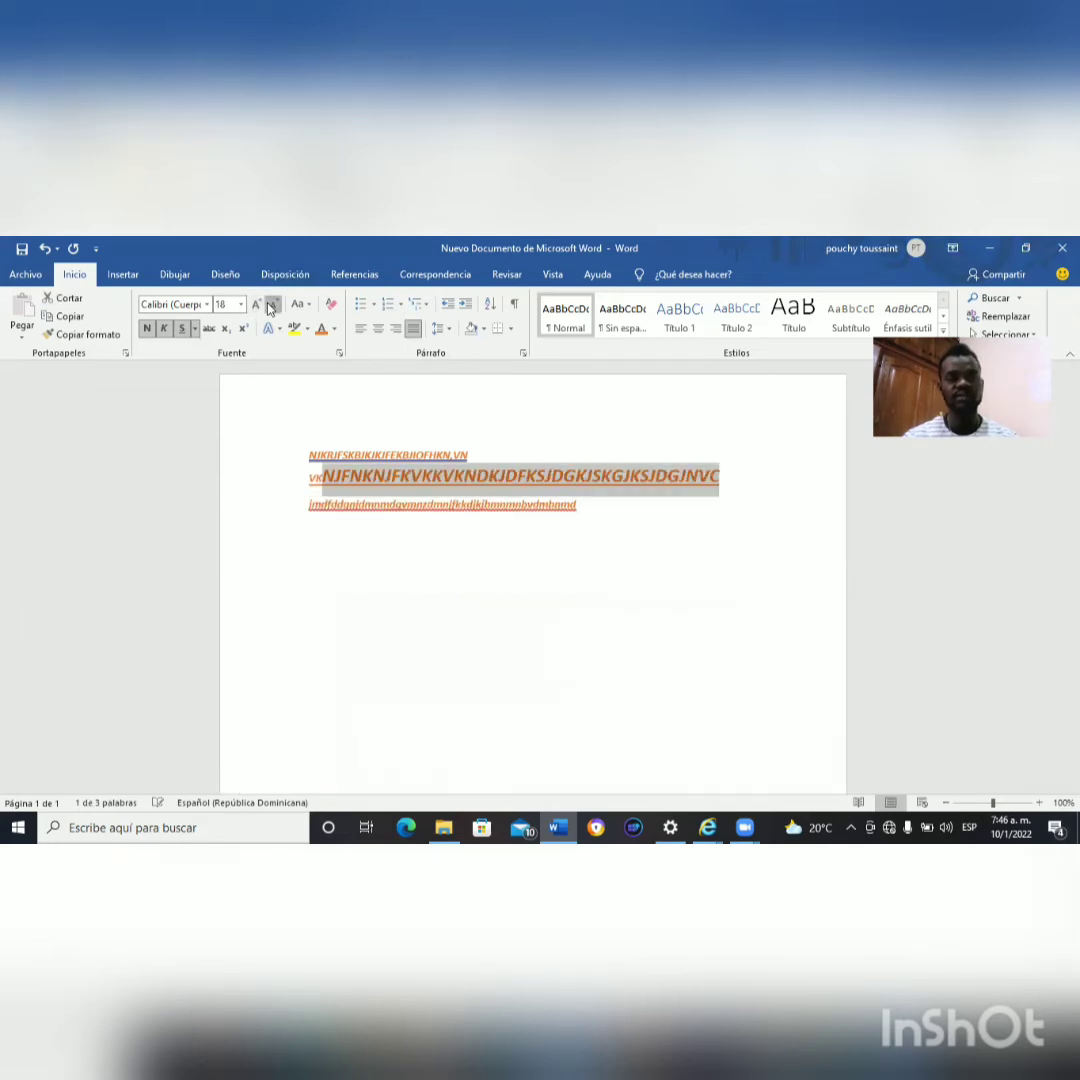
{"action": "left_click", "coordinate": [269, 306]}
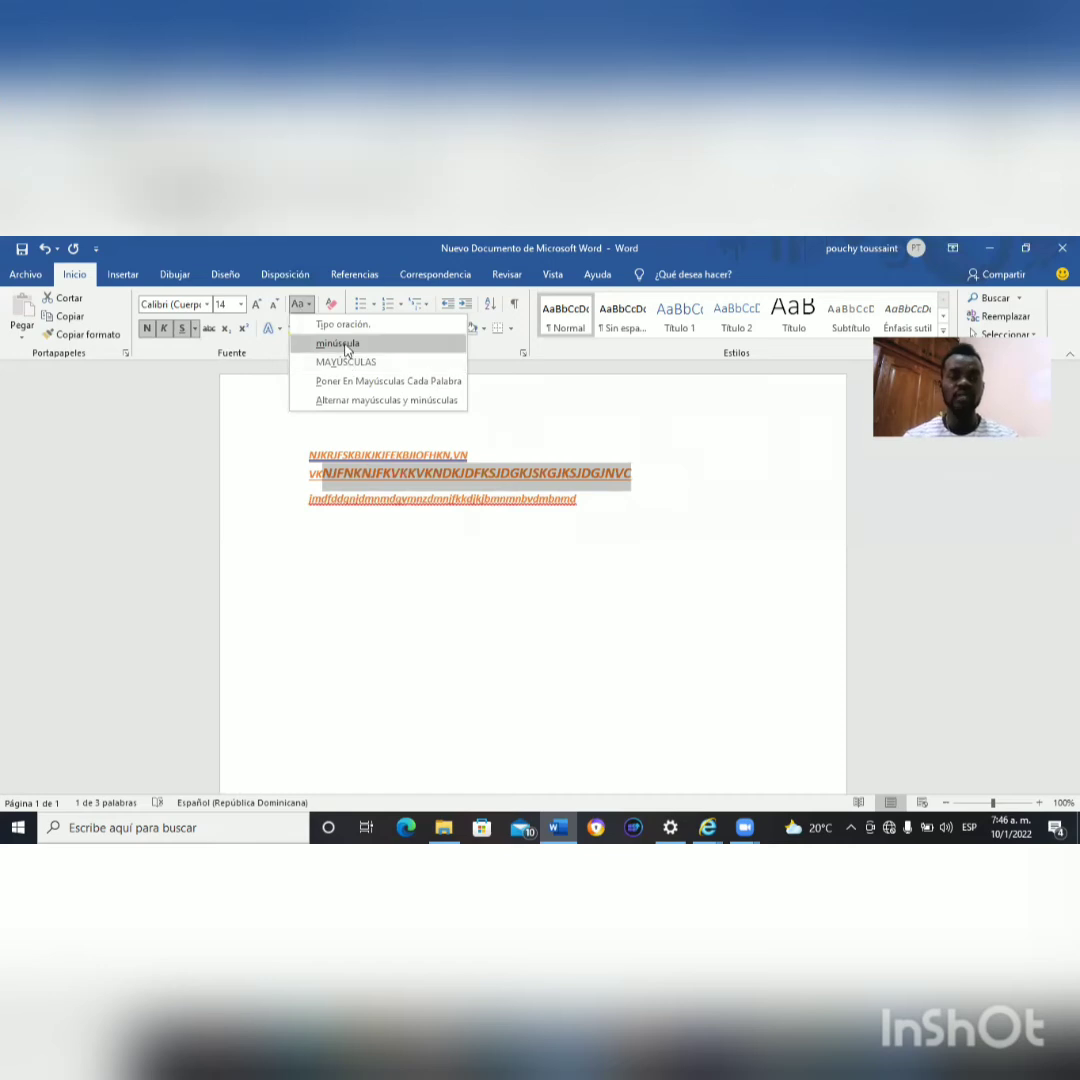
Convert the 14 pt part of the first line to lowercase (minúscula) and highlight it in yellow.
{"action": "left_click", "coordinate": [338, 343]}
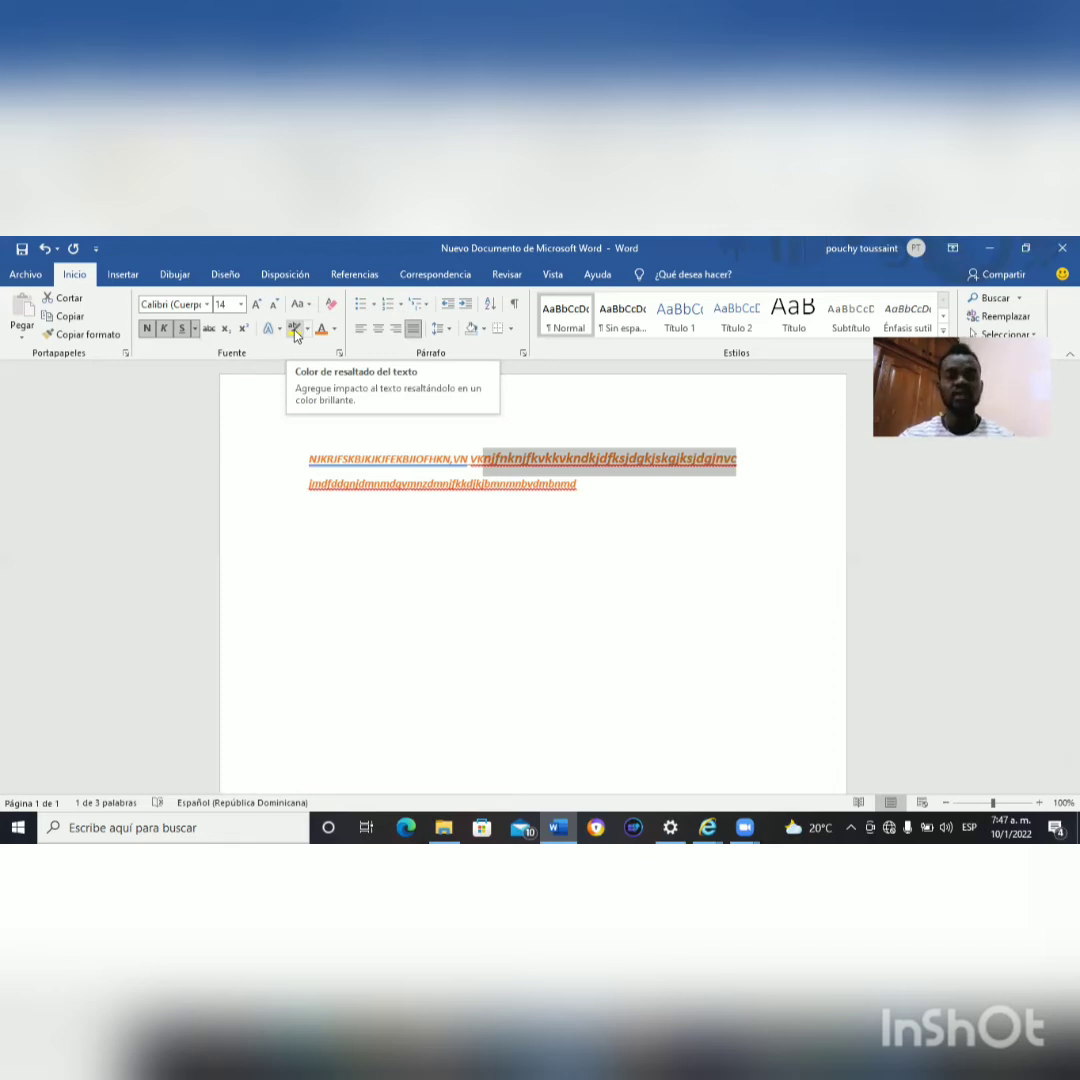
{"action": "left_click", "coordinate": [295, 331]}
{"action": "left_click", "coordinate": [357, 374]}
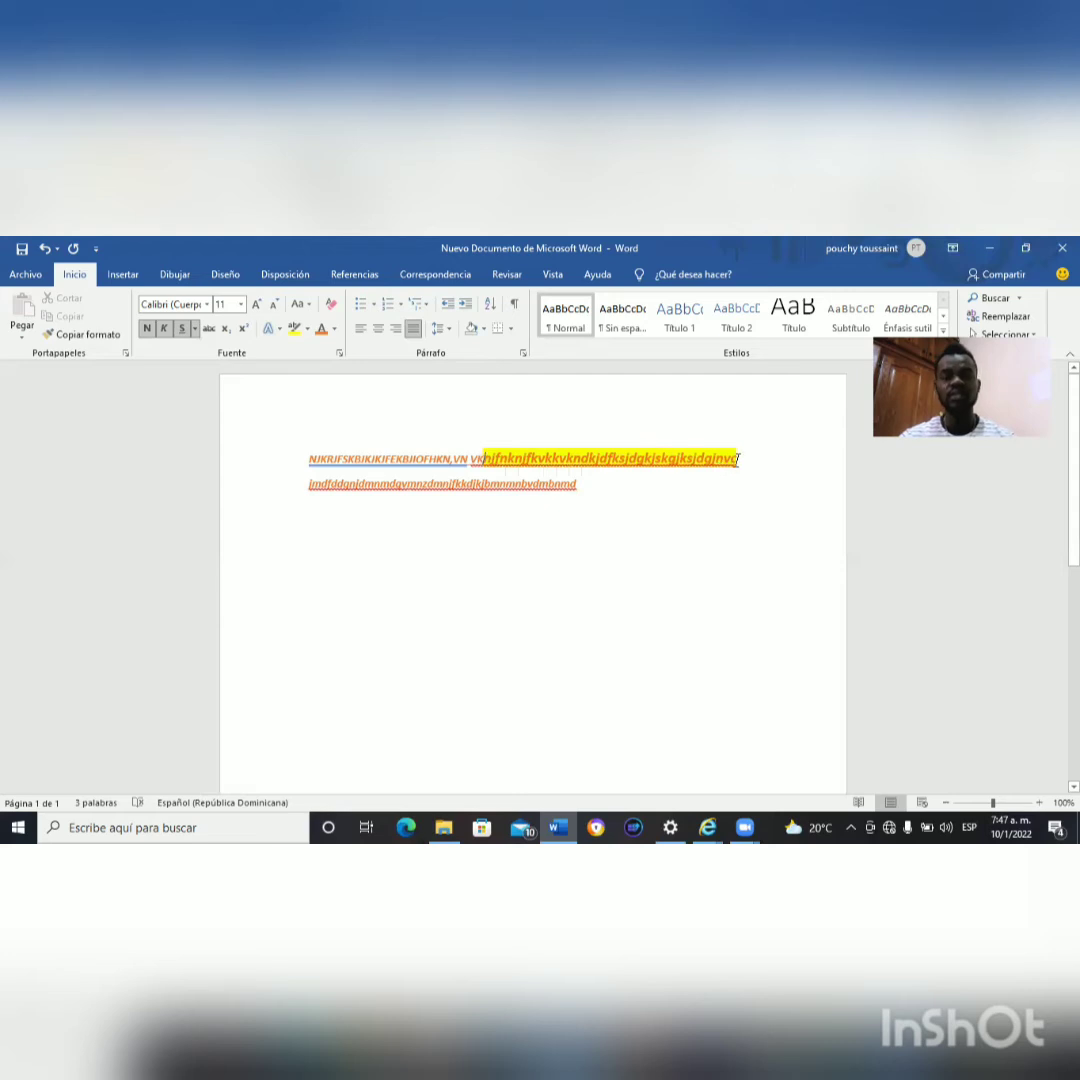
Change the font colour of the yellow-highlighted text to black.
{"action": "left_click_drag", "start_coordinate": [736, 460], "coordinate": [486, 460]}
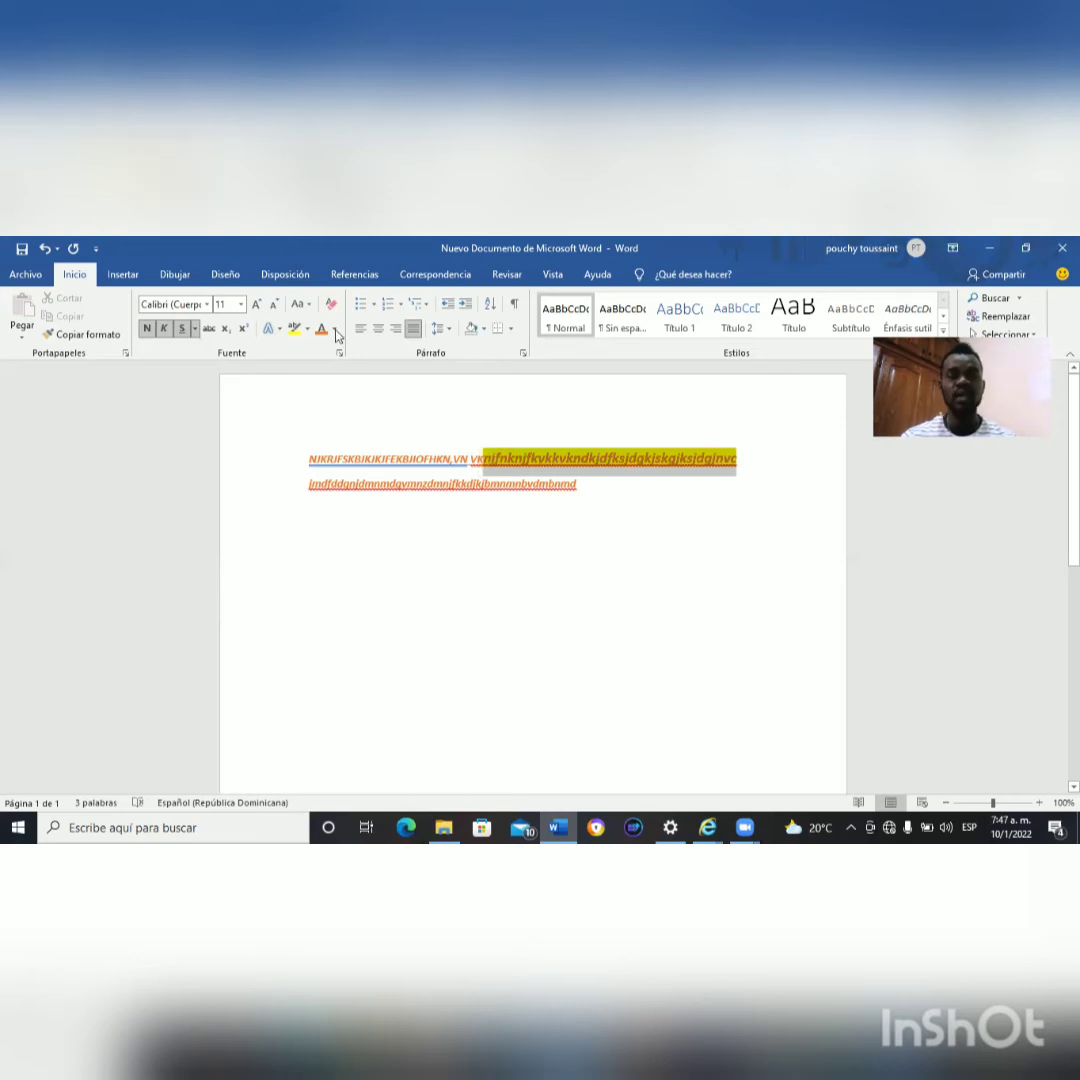
{"action": "left_click", "coordinate": [336, 335]}
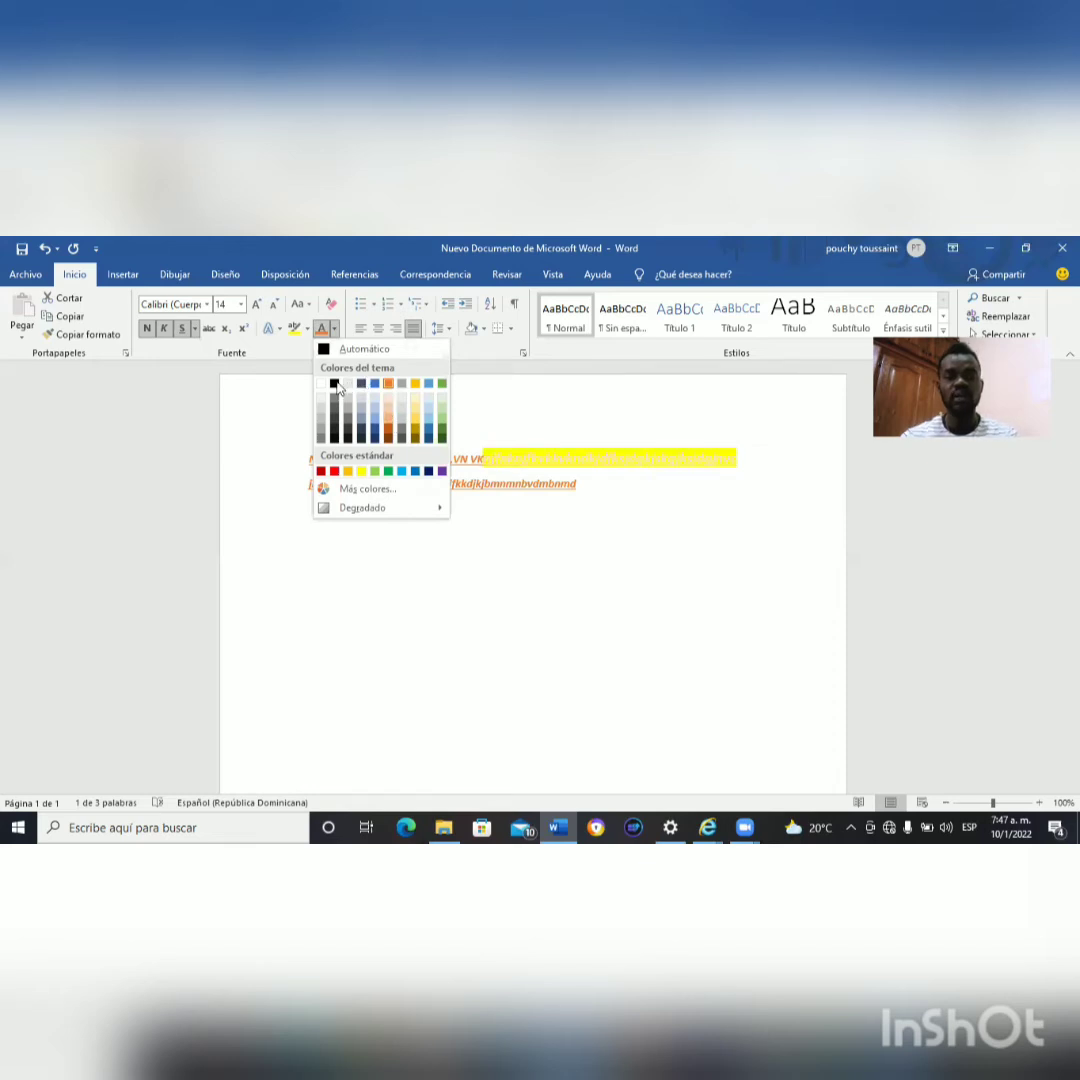
{"action": "left_click", "coordinate": [370, 313]}
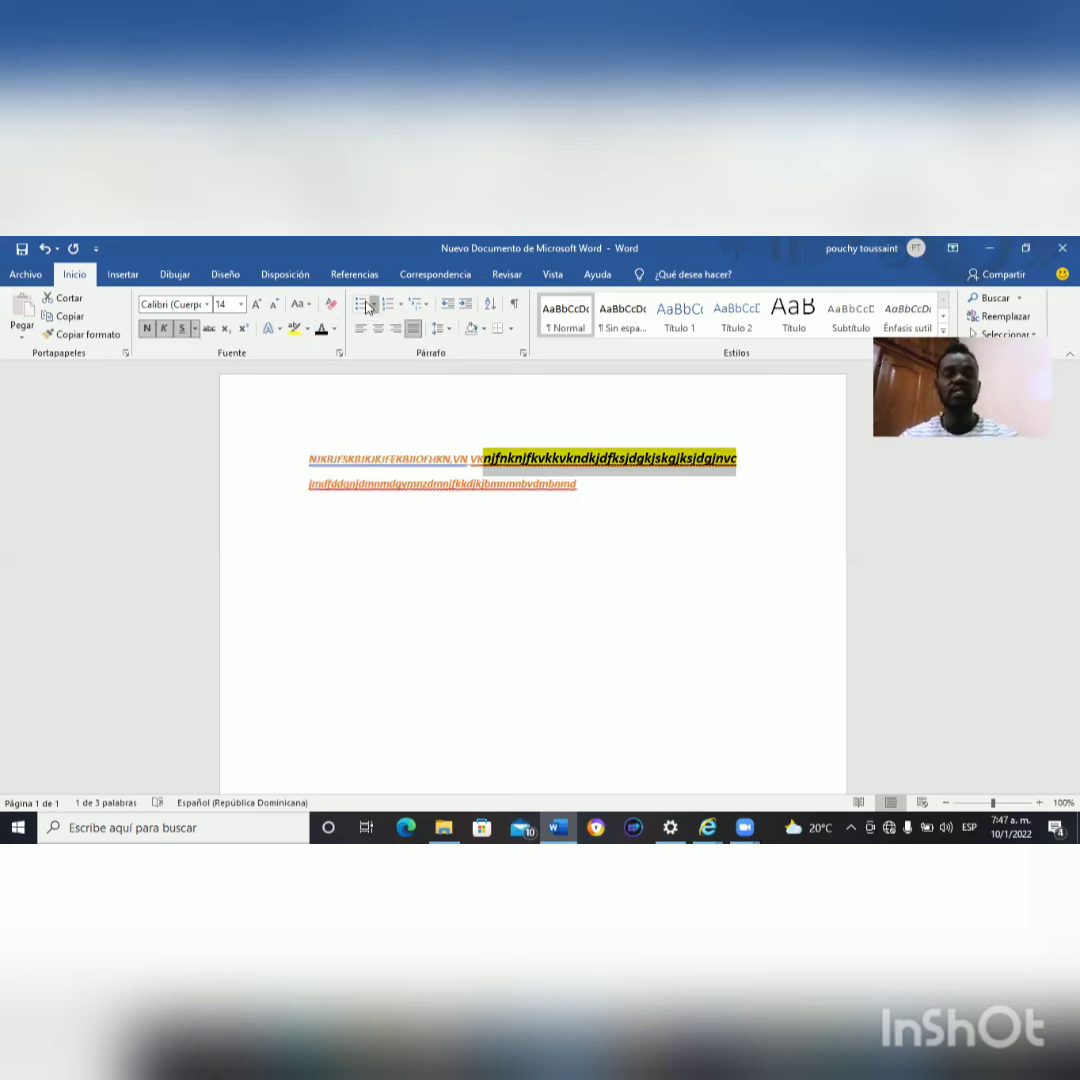
Preview bullet, numbering and multilevel list styles on the first paragraph, leaving it without any list format.
{"action": "left_click", "coordinate": [373, 305]}
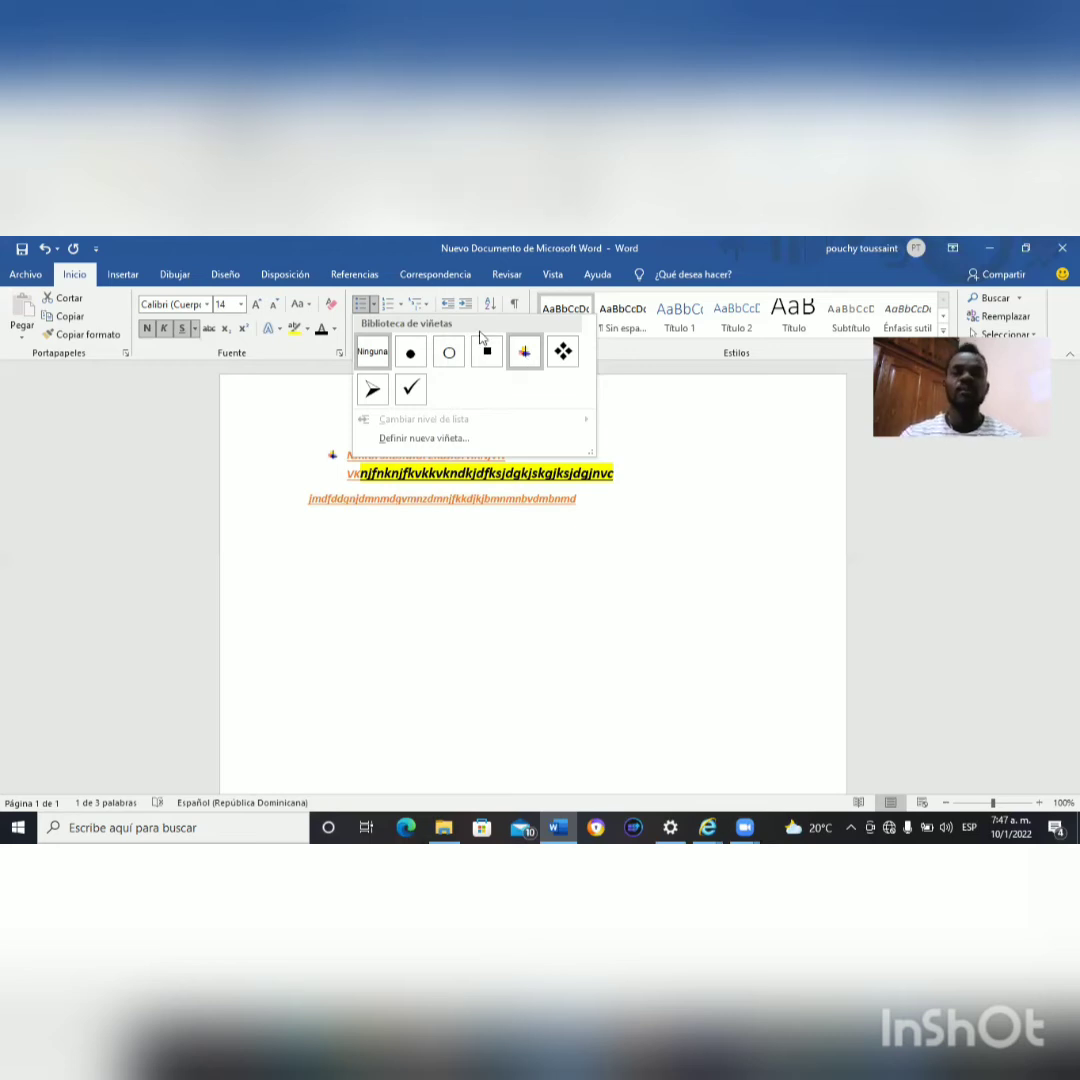
{"action": "left_click", "coordinate": [372, 351]}
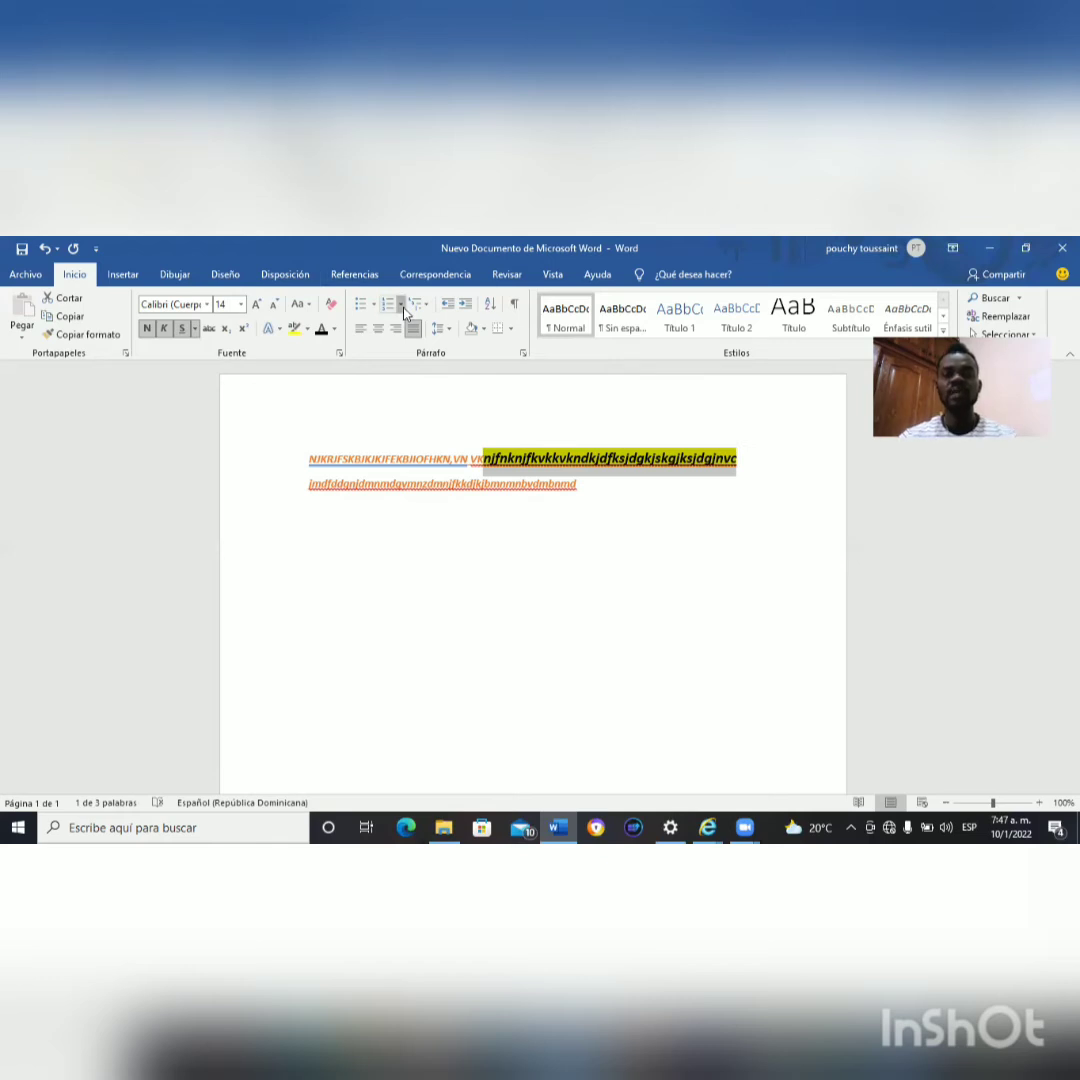
{"action": "left_click", "coordinate": [401, 304]}
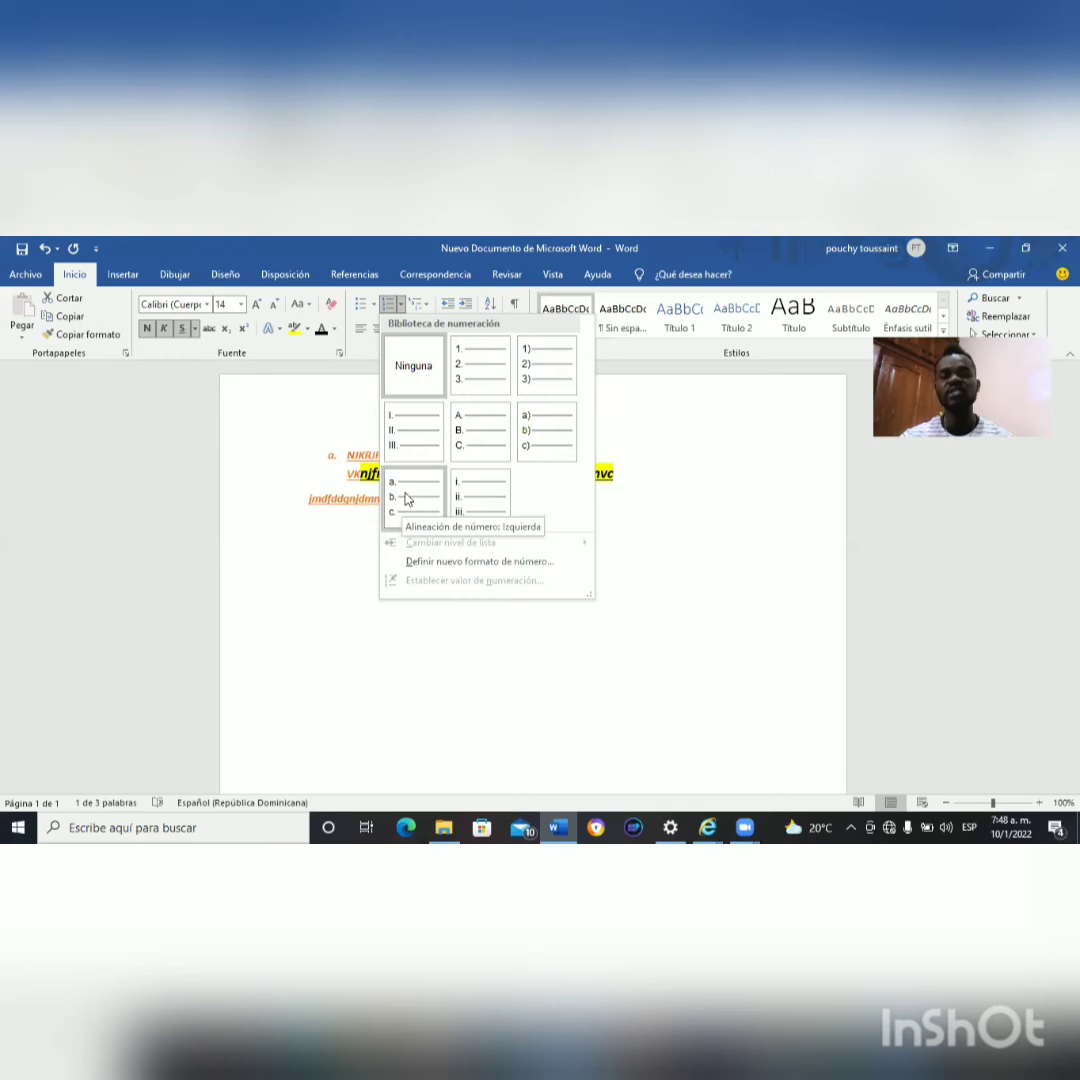
{"action": "left_click", "coordinate": [426, 305]}
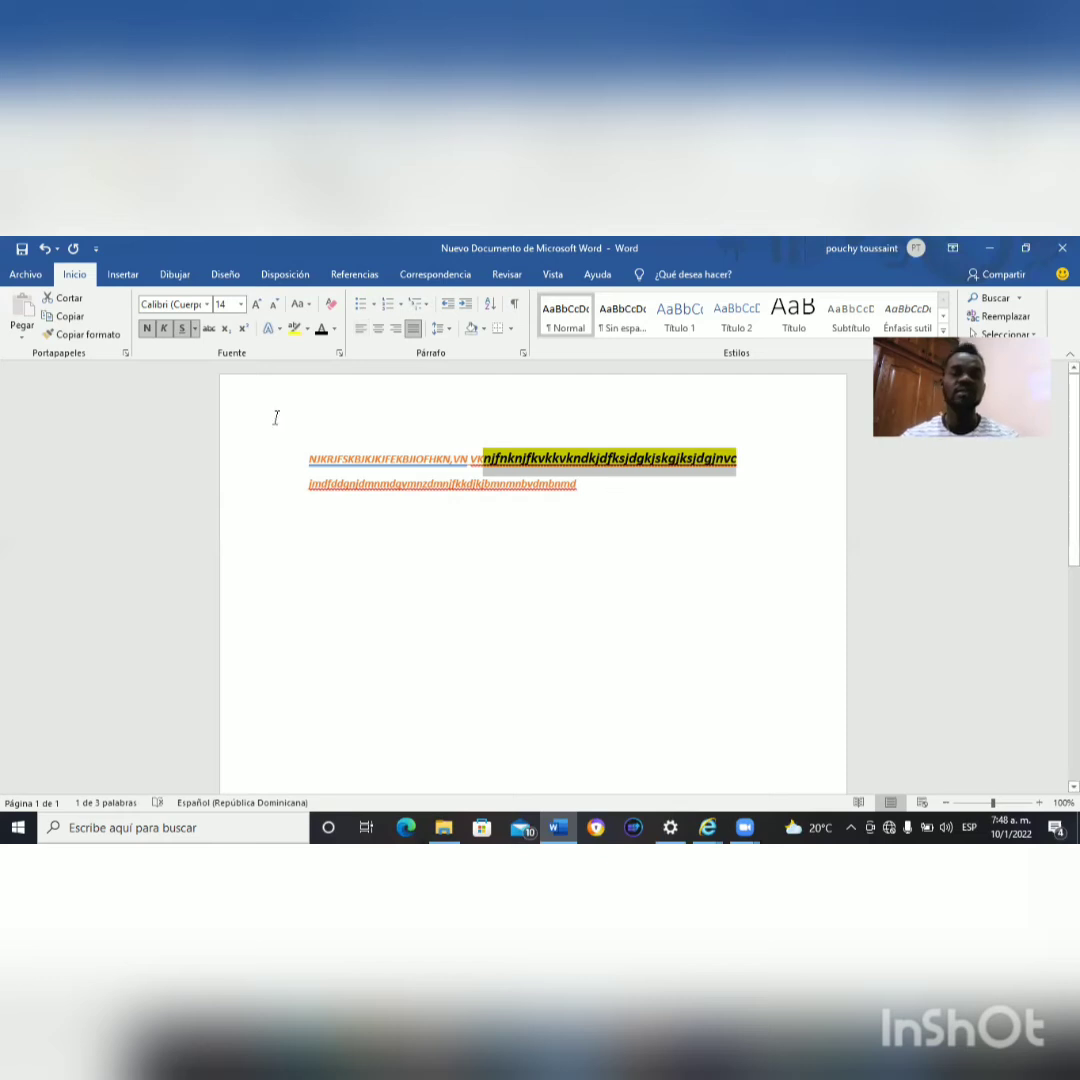
Left-align the whole text.
{"action": "key", "text": "ctrl+a"}
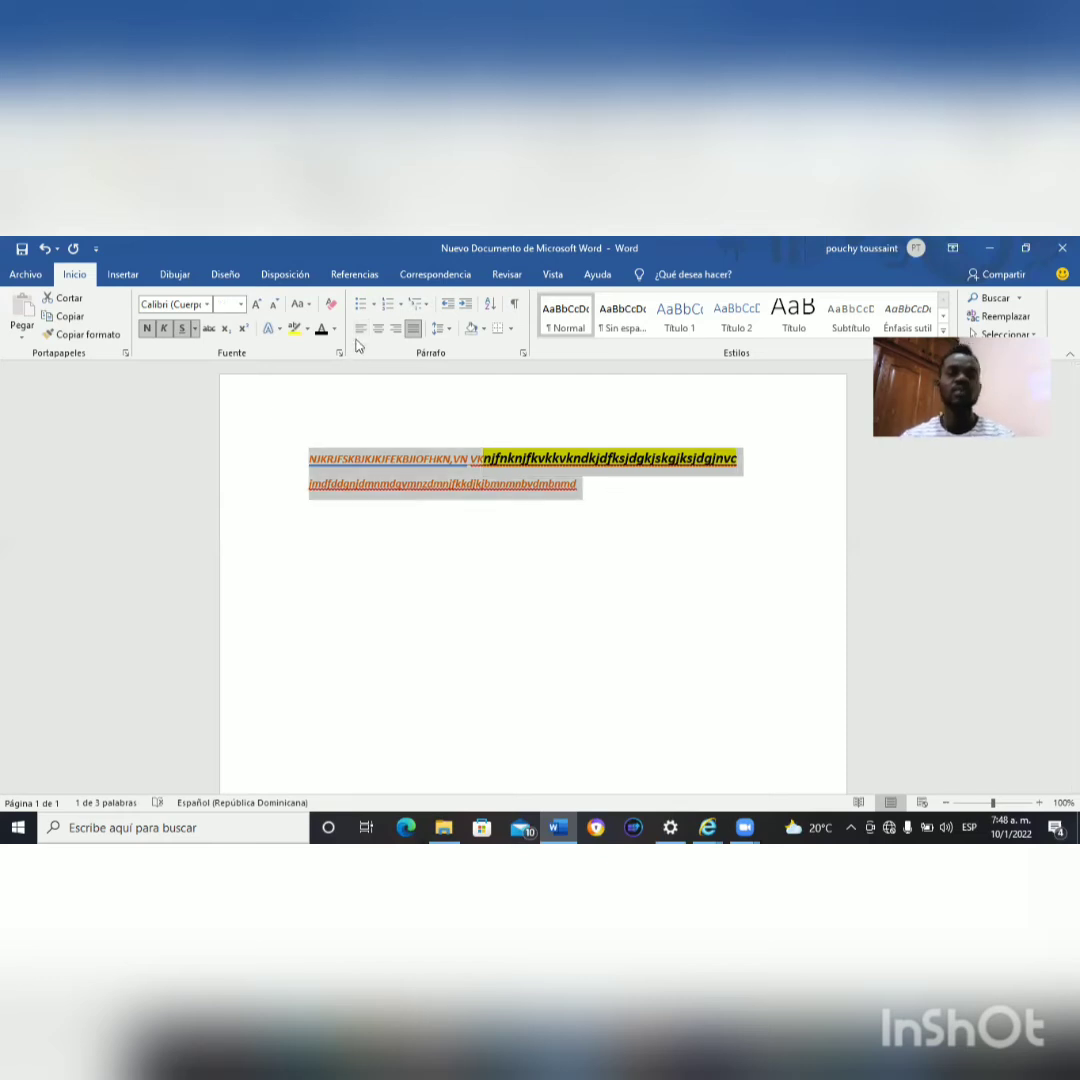
{"action": "left_click", "coordinate": [361, 333]}
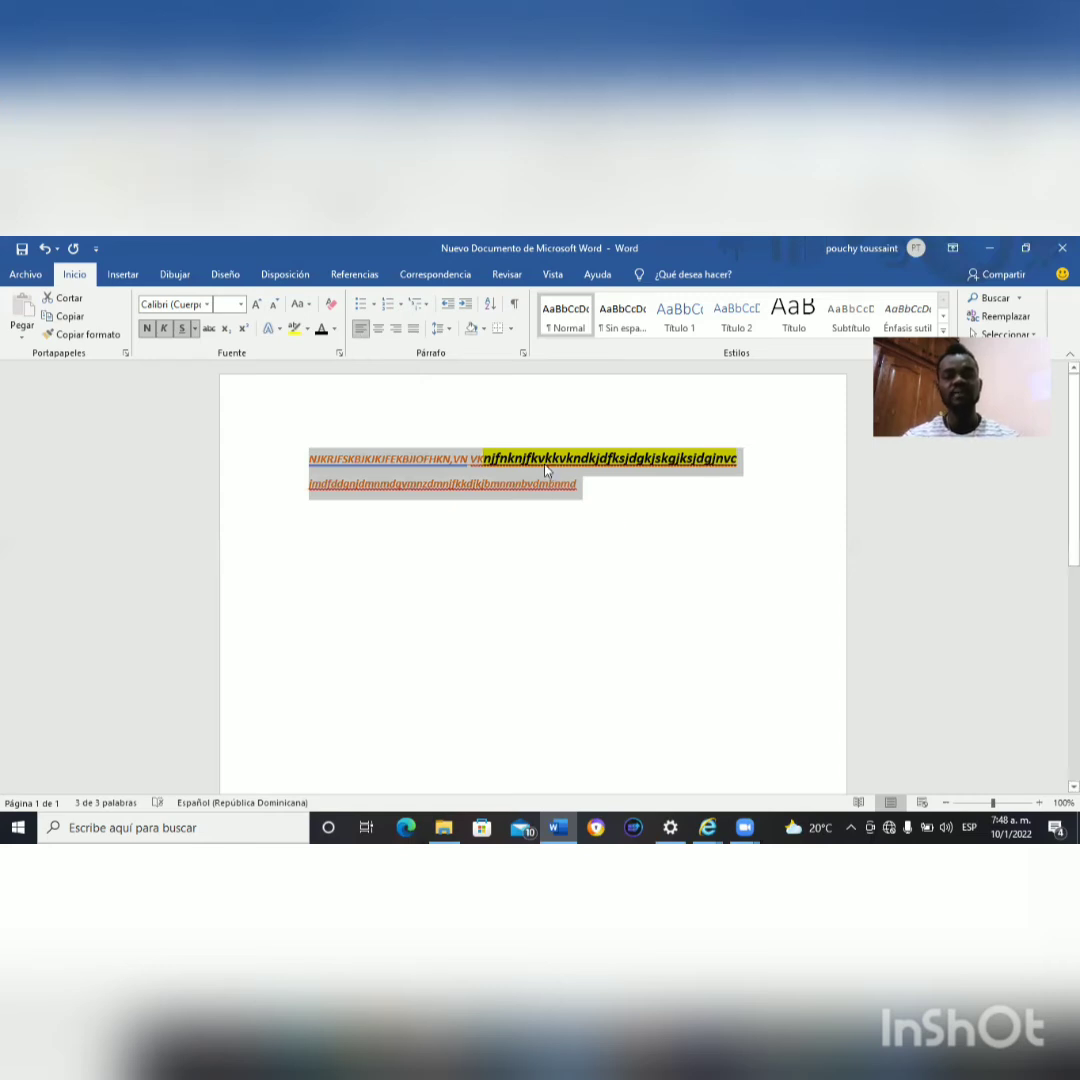
Add the word "her" at the end of the text and join the second line to the first.
{"action": "left_click", "coordinate": [603, 487]}
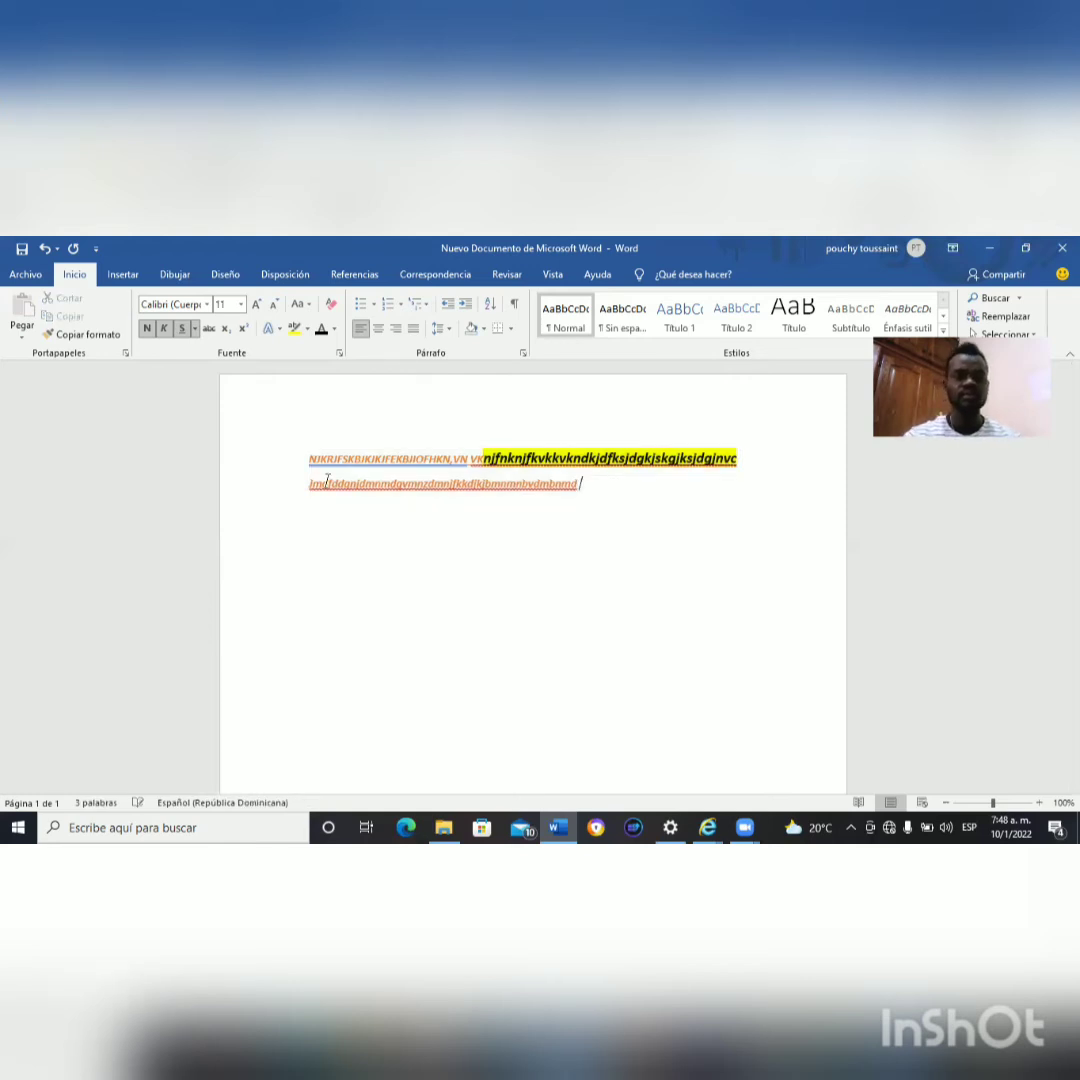
{"action": "type", "text": "her"}
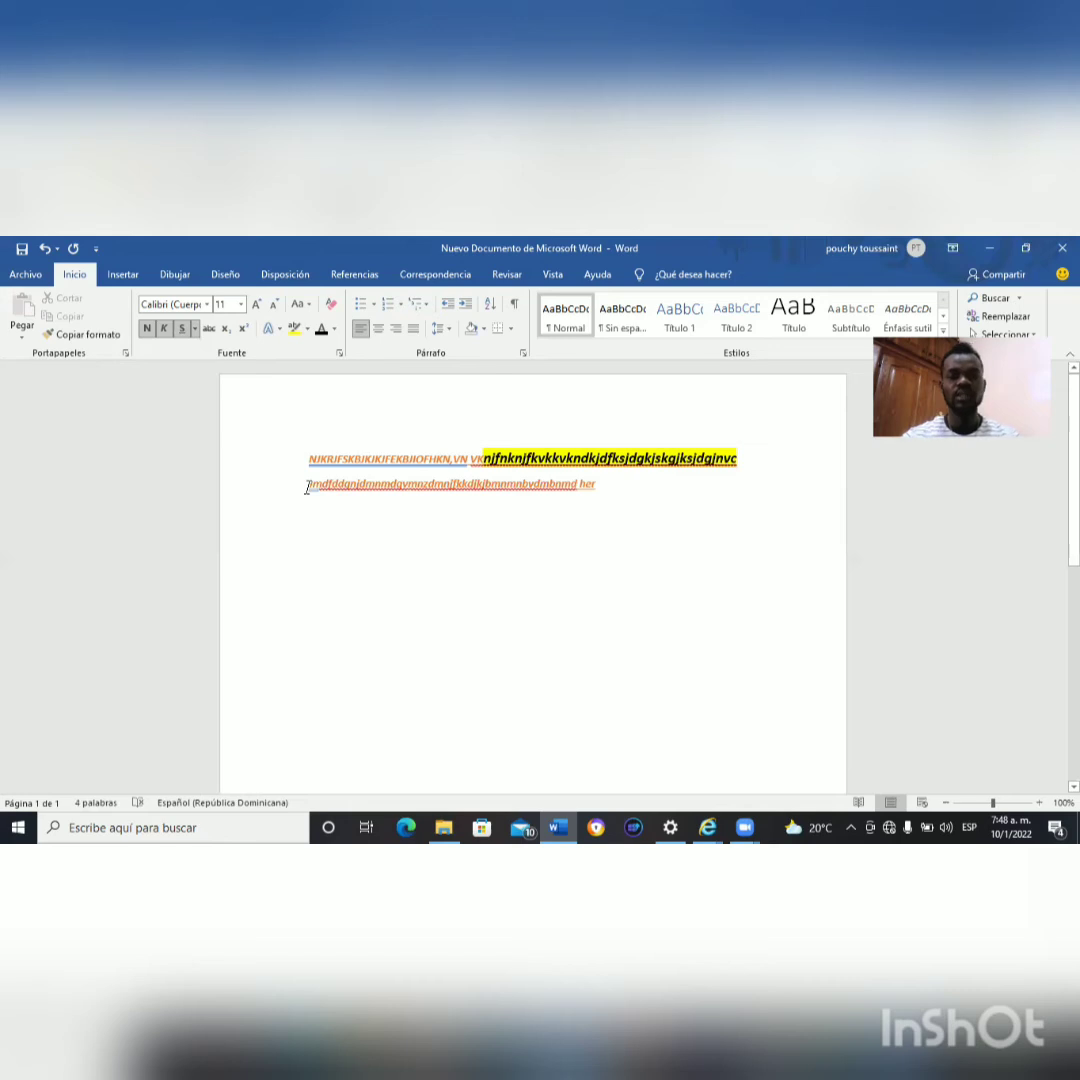
{"action": "key", "text": "BackSpace"}
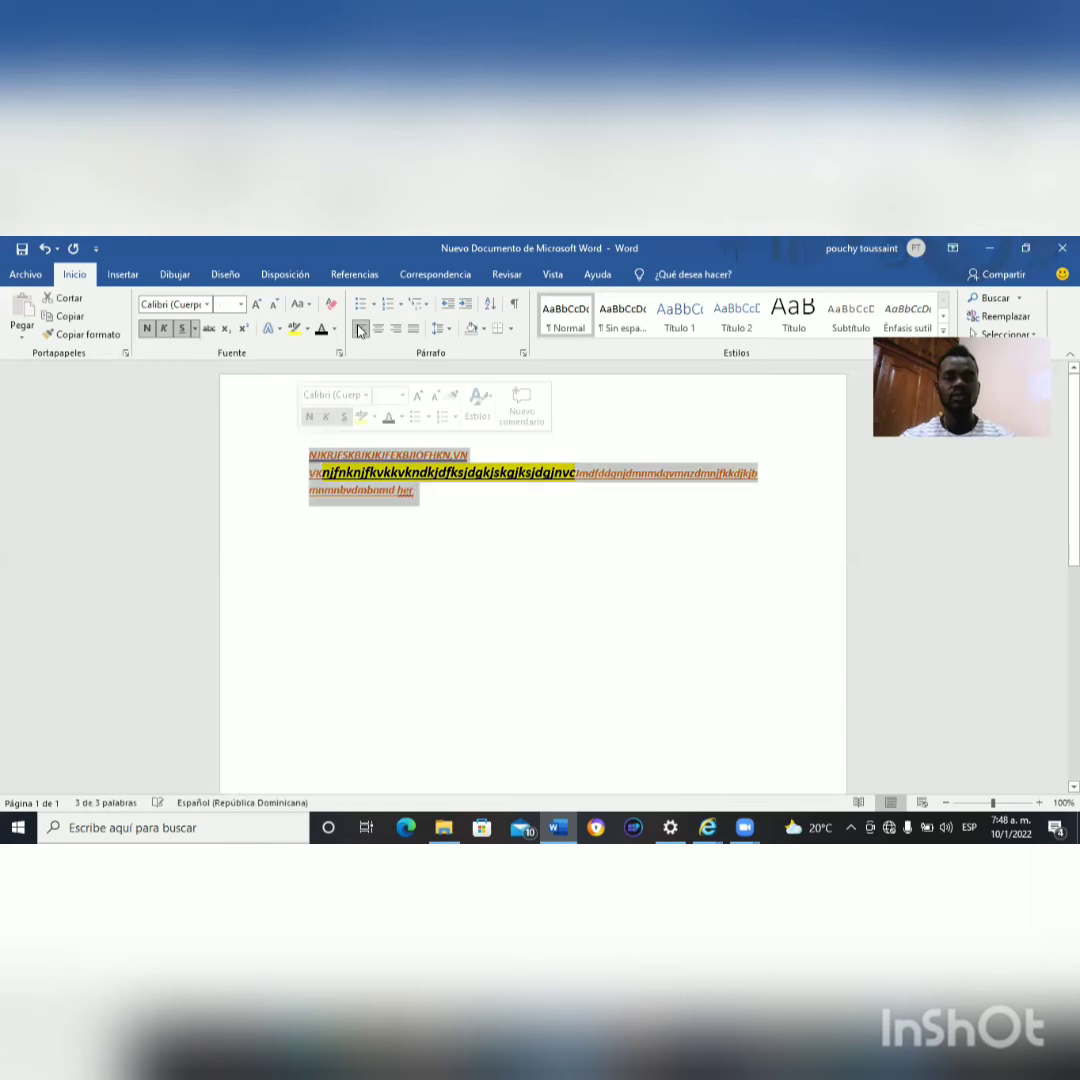
Try centred and right alignment on the whole text, ending with it justified.
{"action": "key", "text": "ctrl+e"}
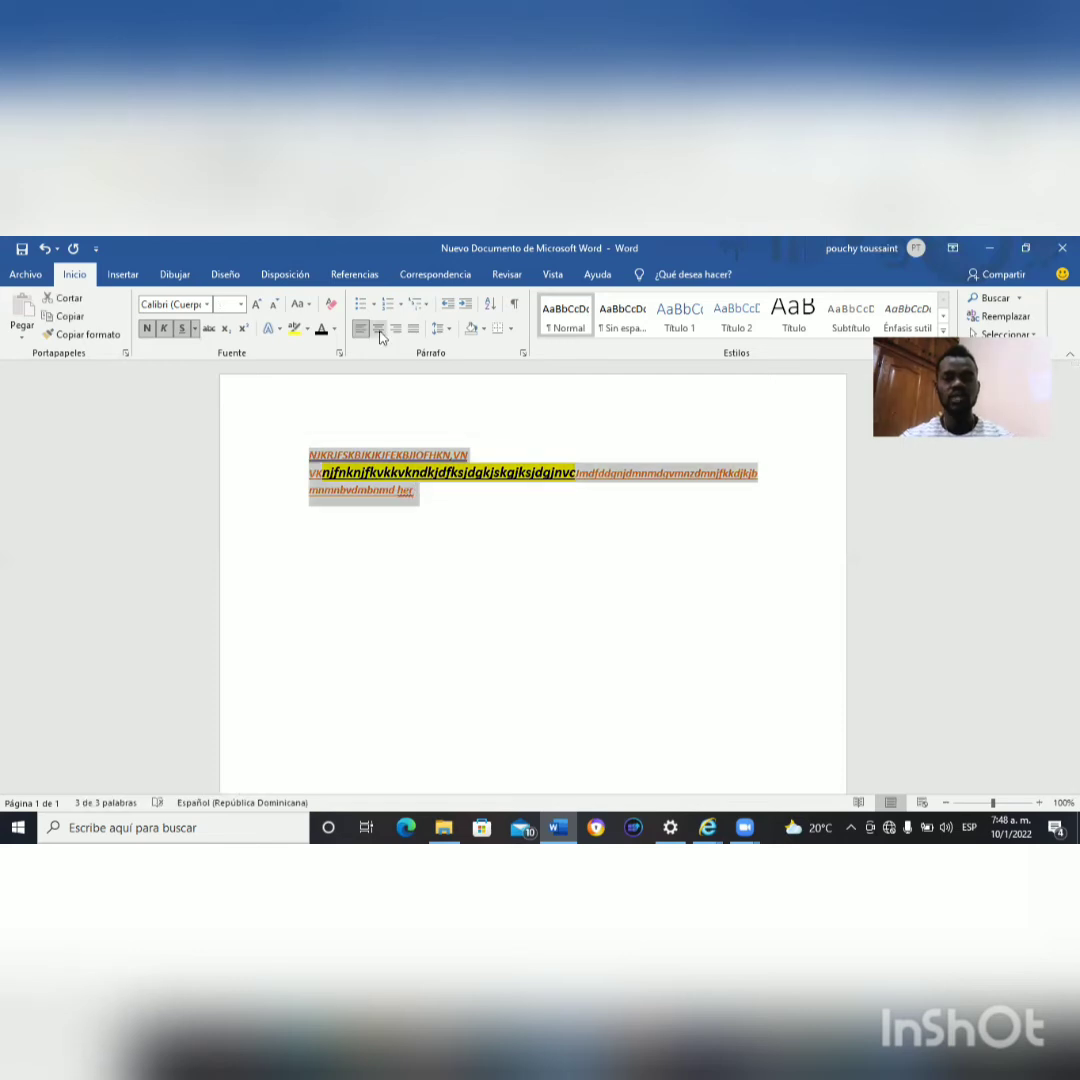
{"action": "left_click", "coordinate": [378, 330]}
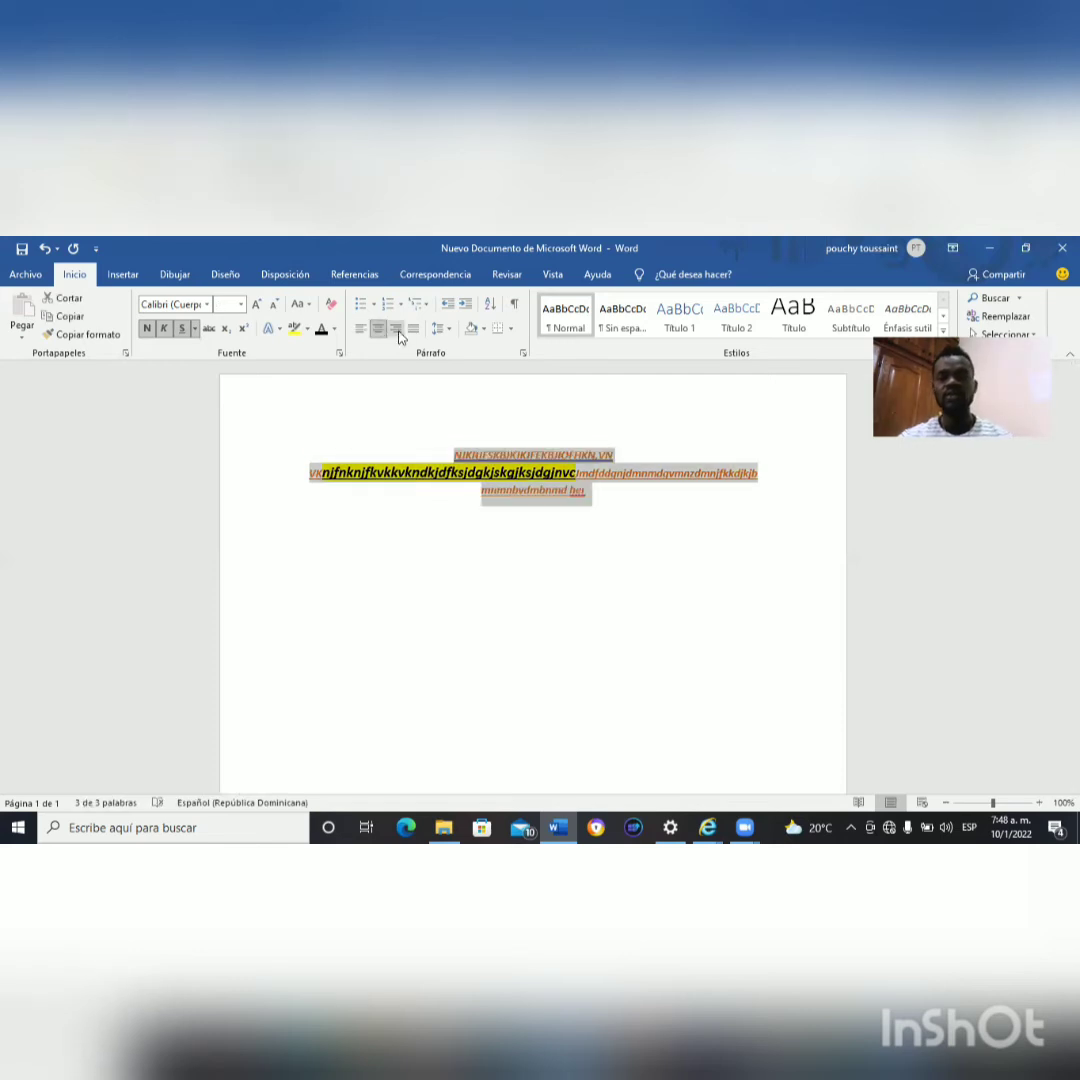
{"action": "left_click", "coordinate": [397, 330]}
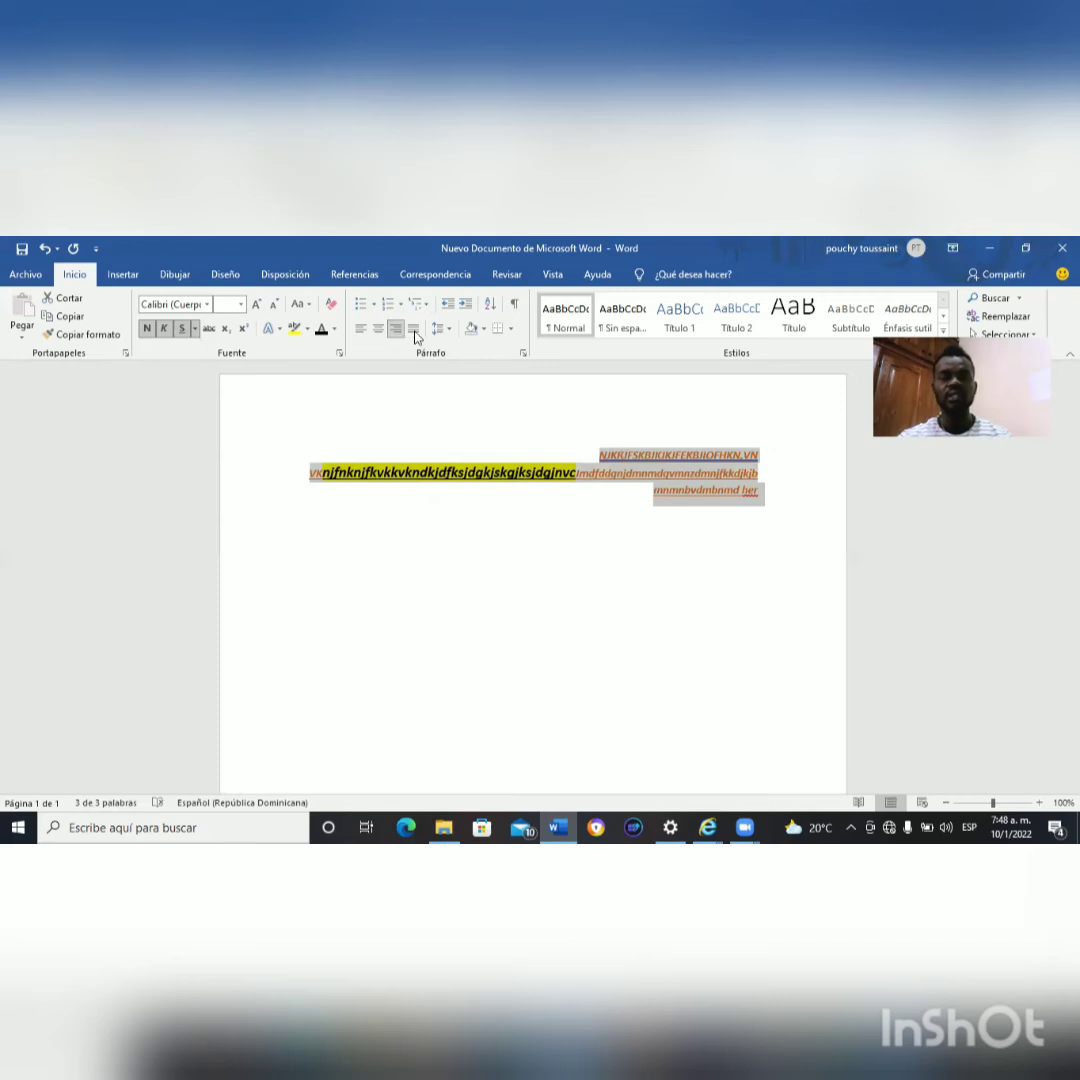
{"action": "left_click", "coordinate": [414, 332]}
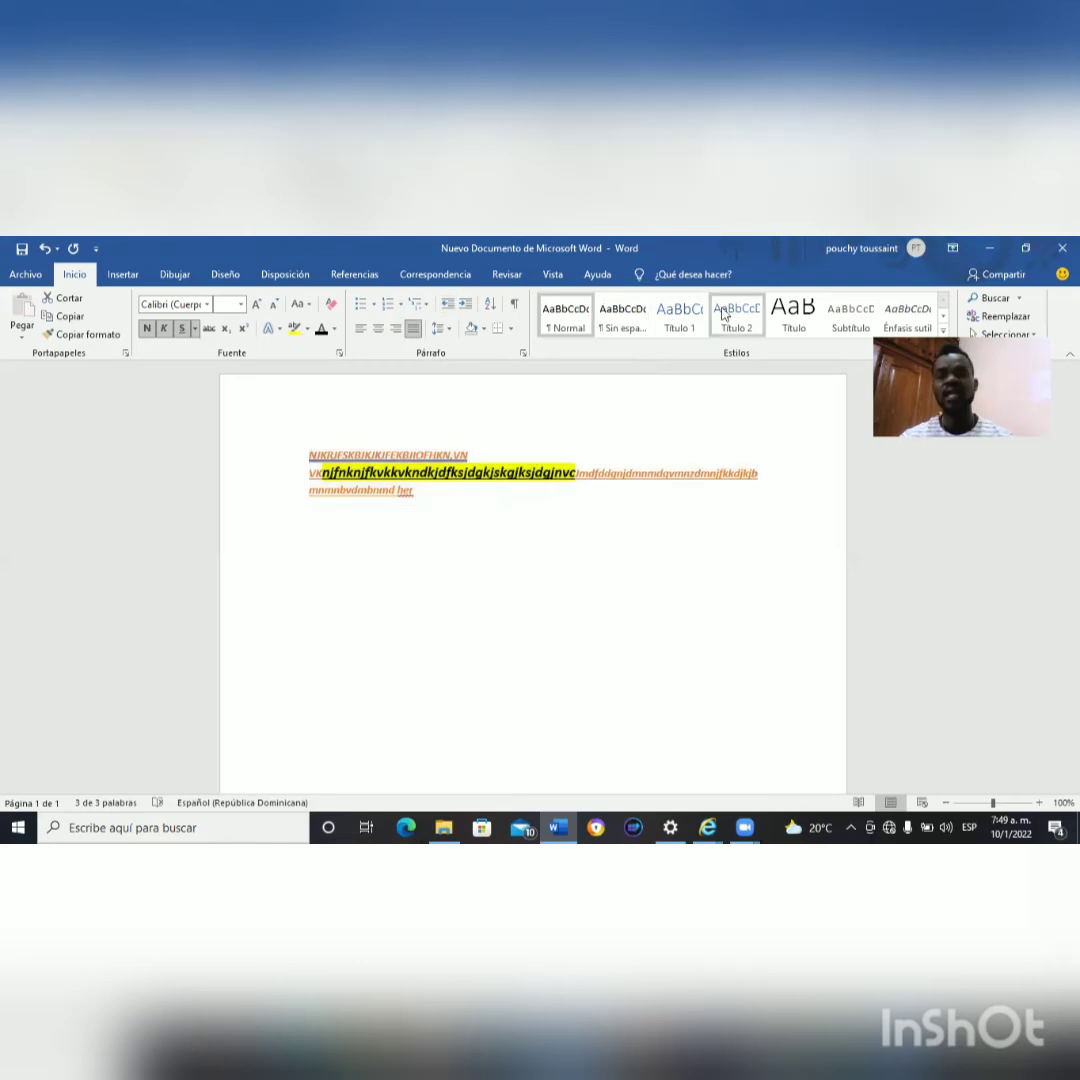
Preview the Título and Título 1 styles on the selected text and view the table and image insertion choices.
{"action": "left_click", "coordinate": [790, 315]}
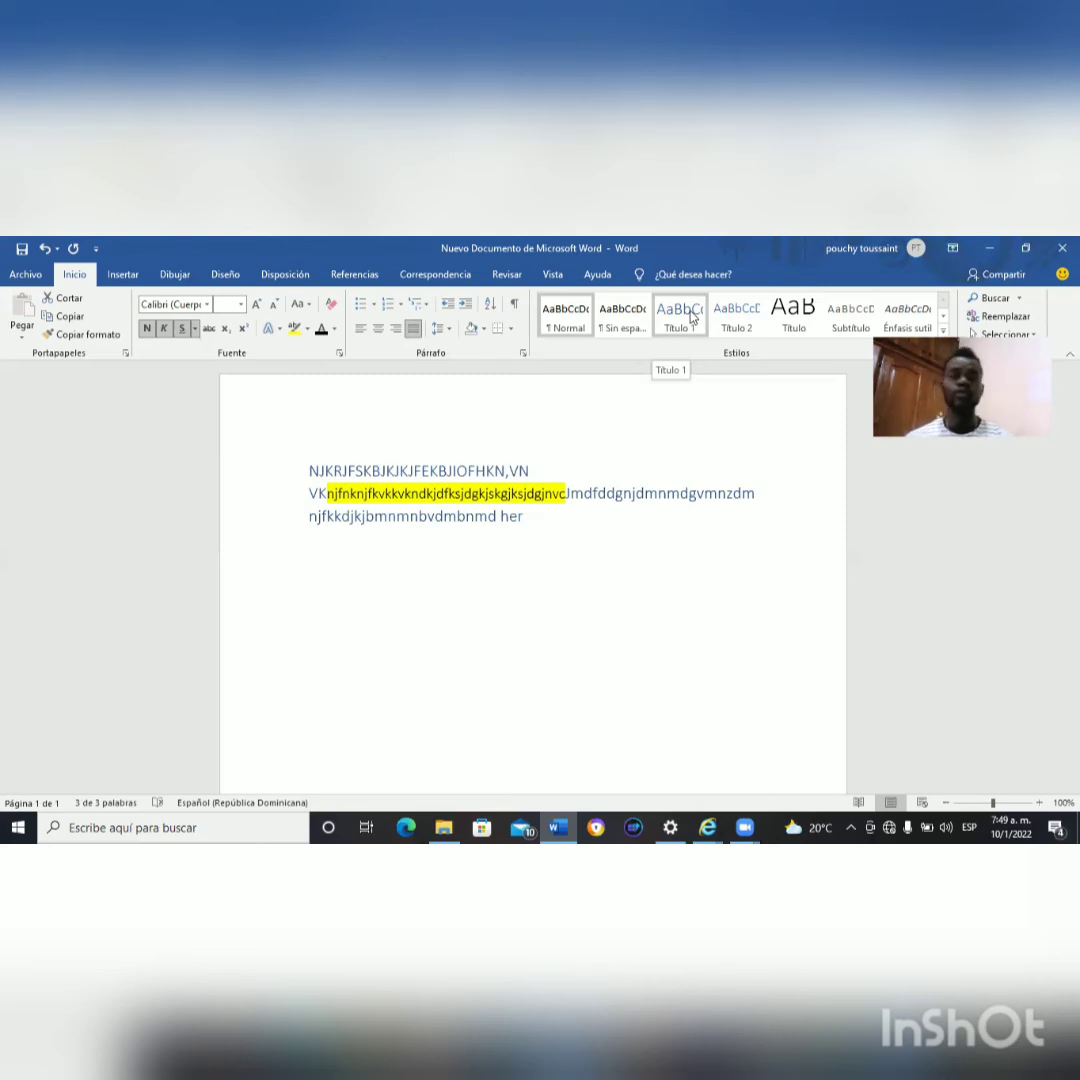
{"action": "left_click", "coordinate": [691, 318]}
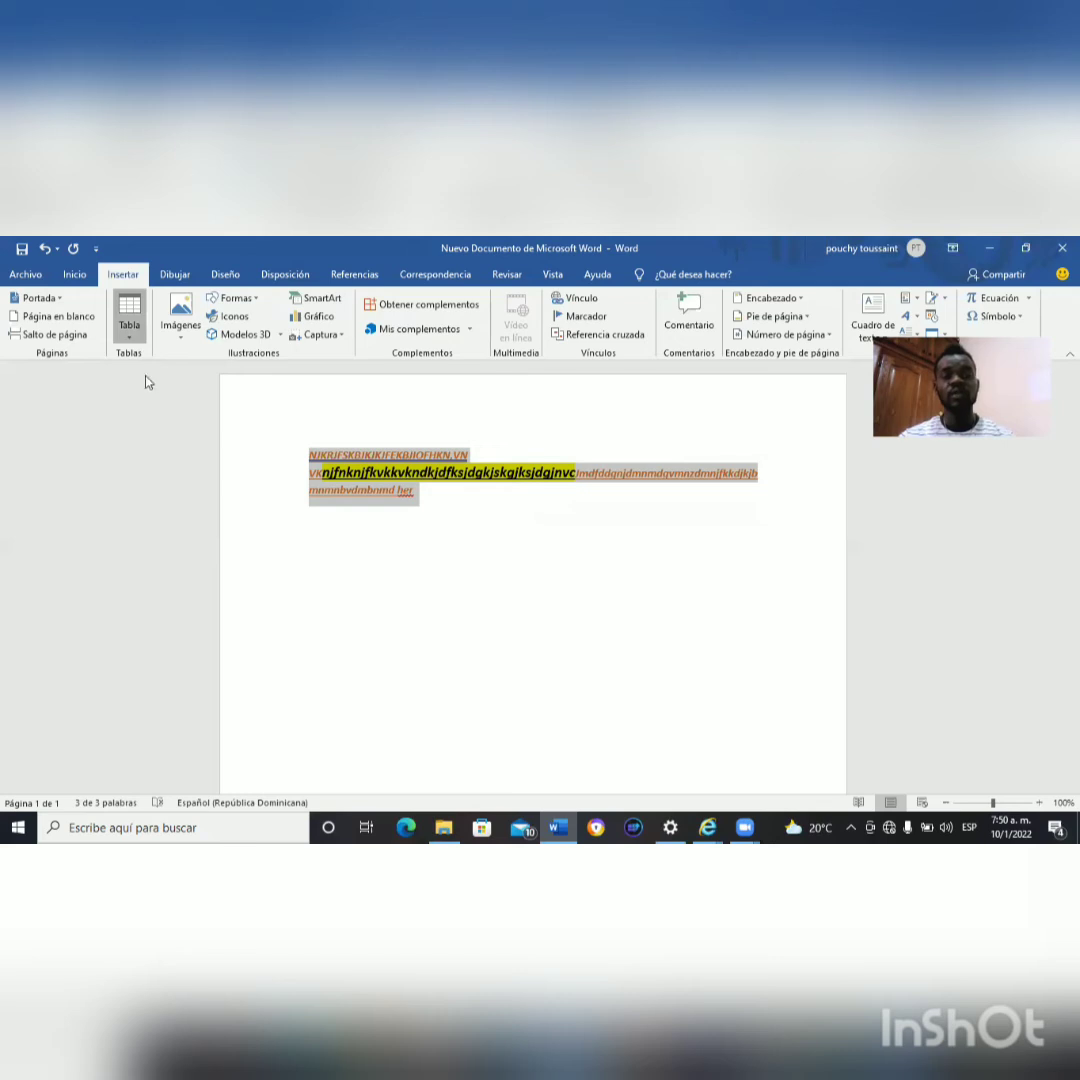
{"action": "left_click", "coordinate": [129, 320]}
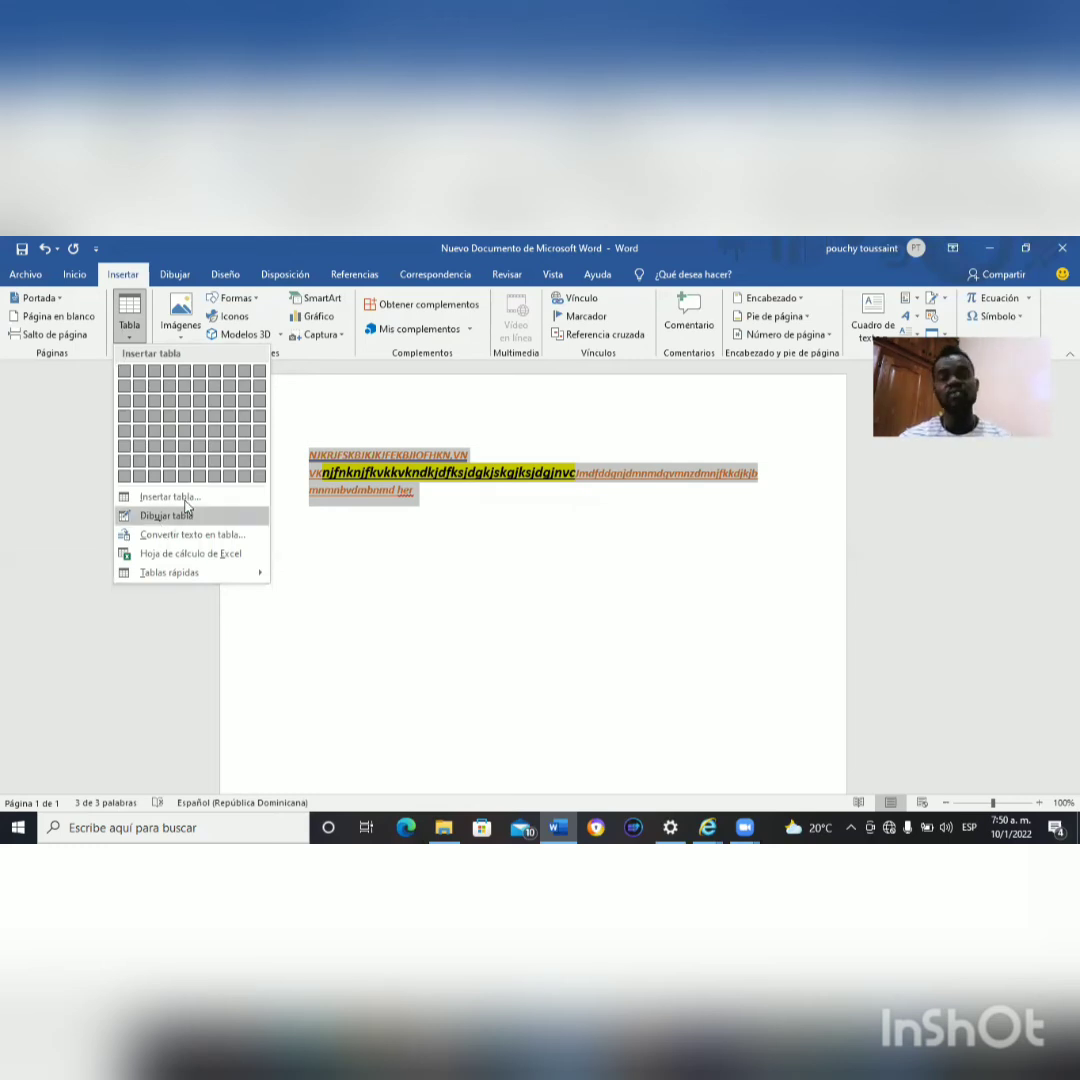
{"action": "left_click", "coordinate": [180, 335]}
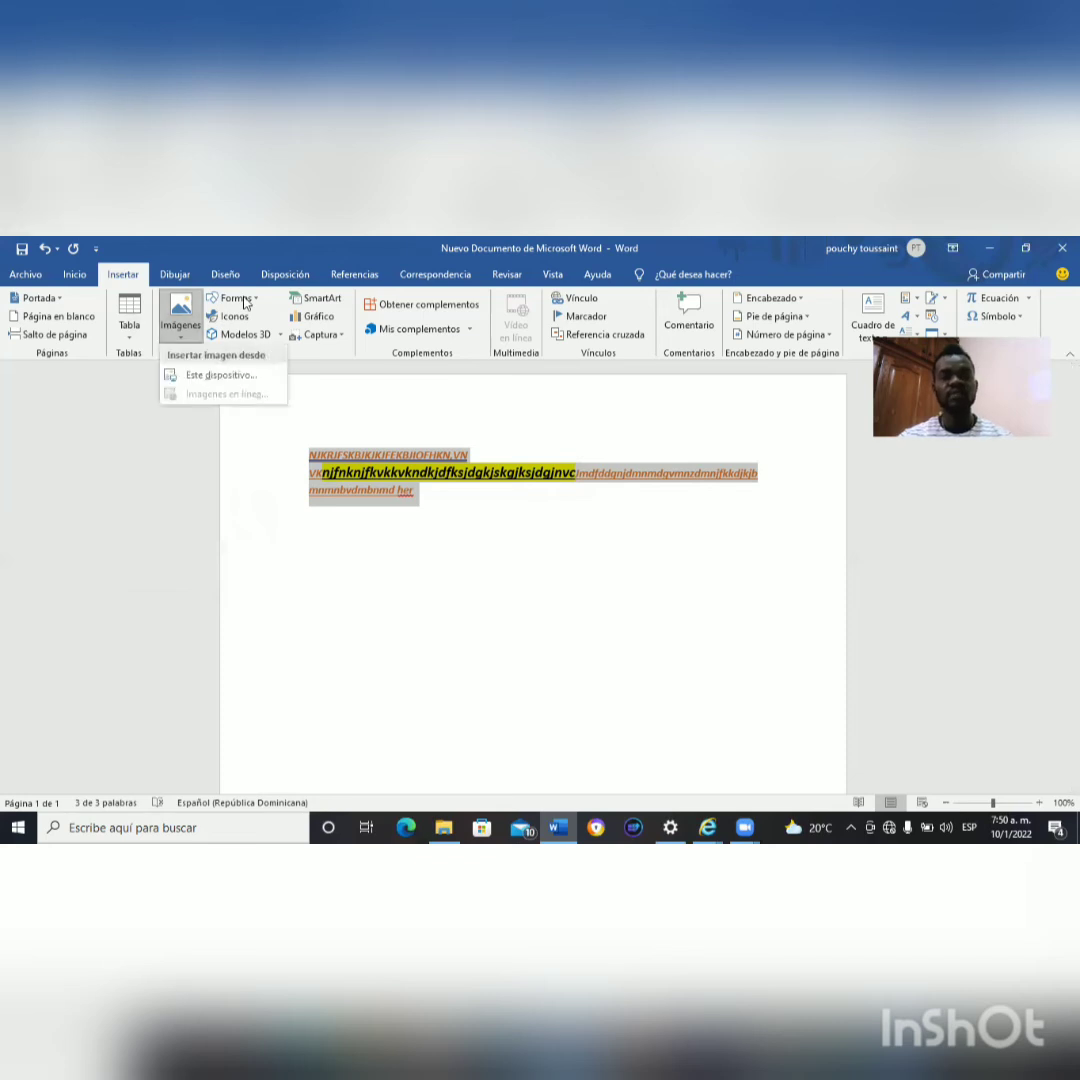
Draw a small upright rectangle below the beginning of the text.
{"action": "left_click", "coordinate": [245, 302]}
{"action": "left_click", "coordinate": [245, 302]}
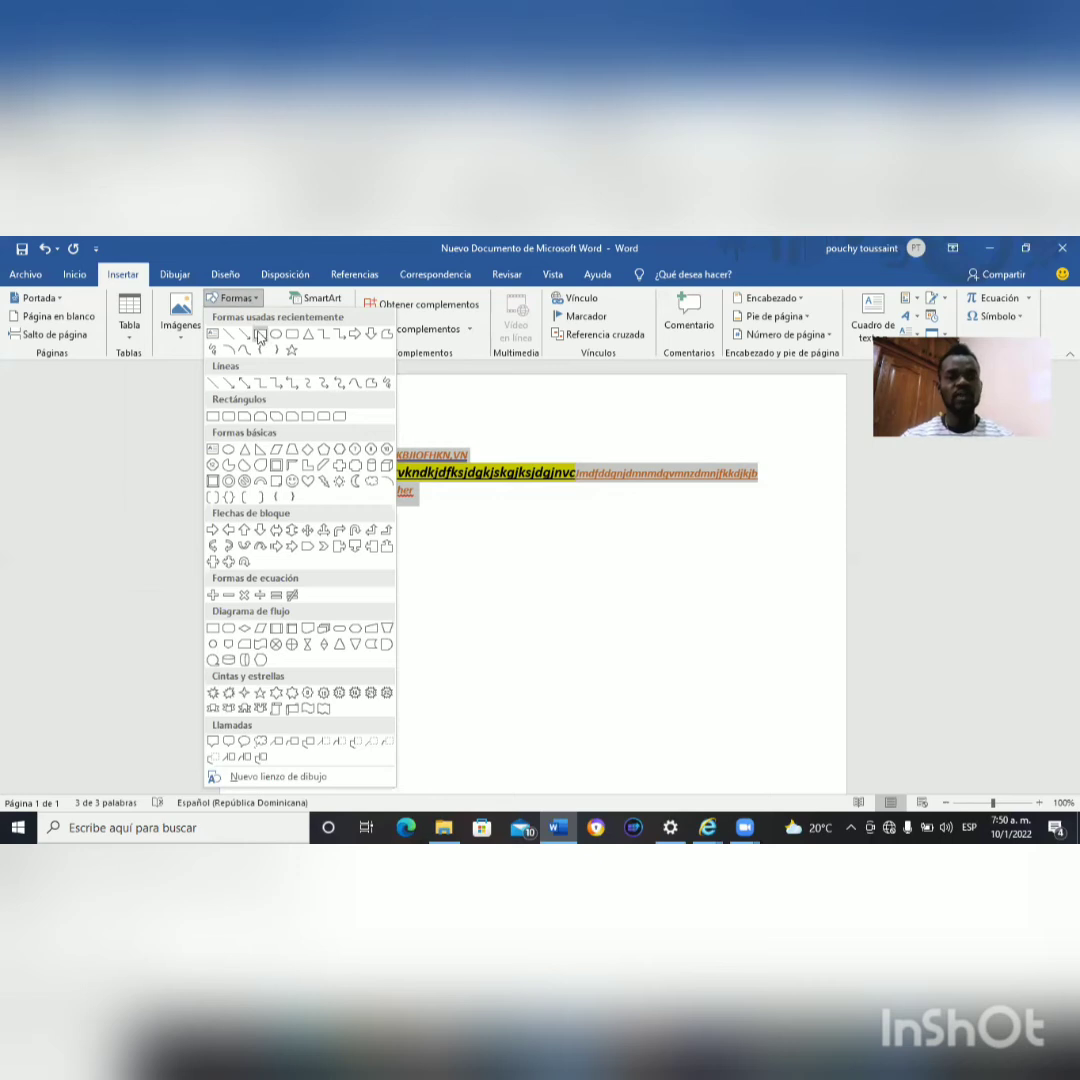
{"action": "left_click", "coordinate": [259, 335]}
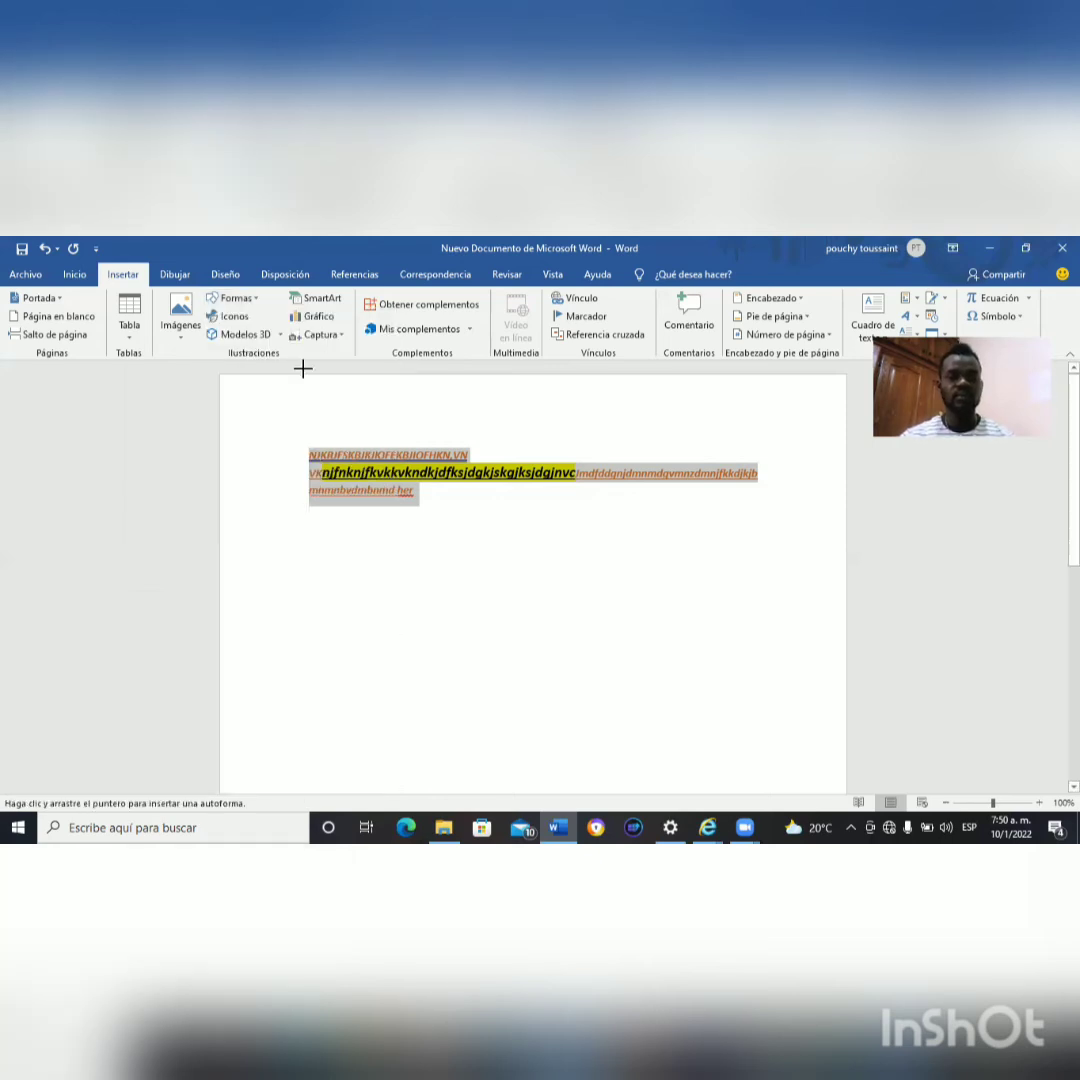
{"action": "left_click_drag", "start_coordinate": [317, 545], "coordinate": [390, 632]}
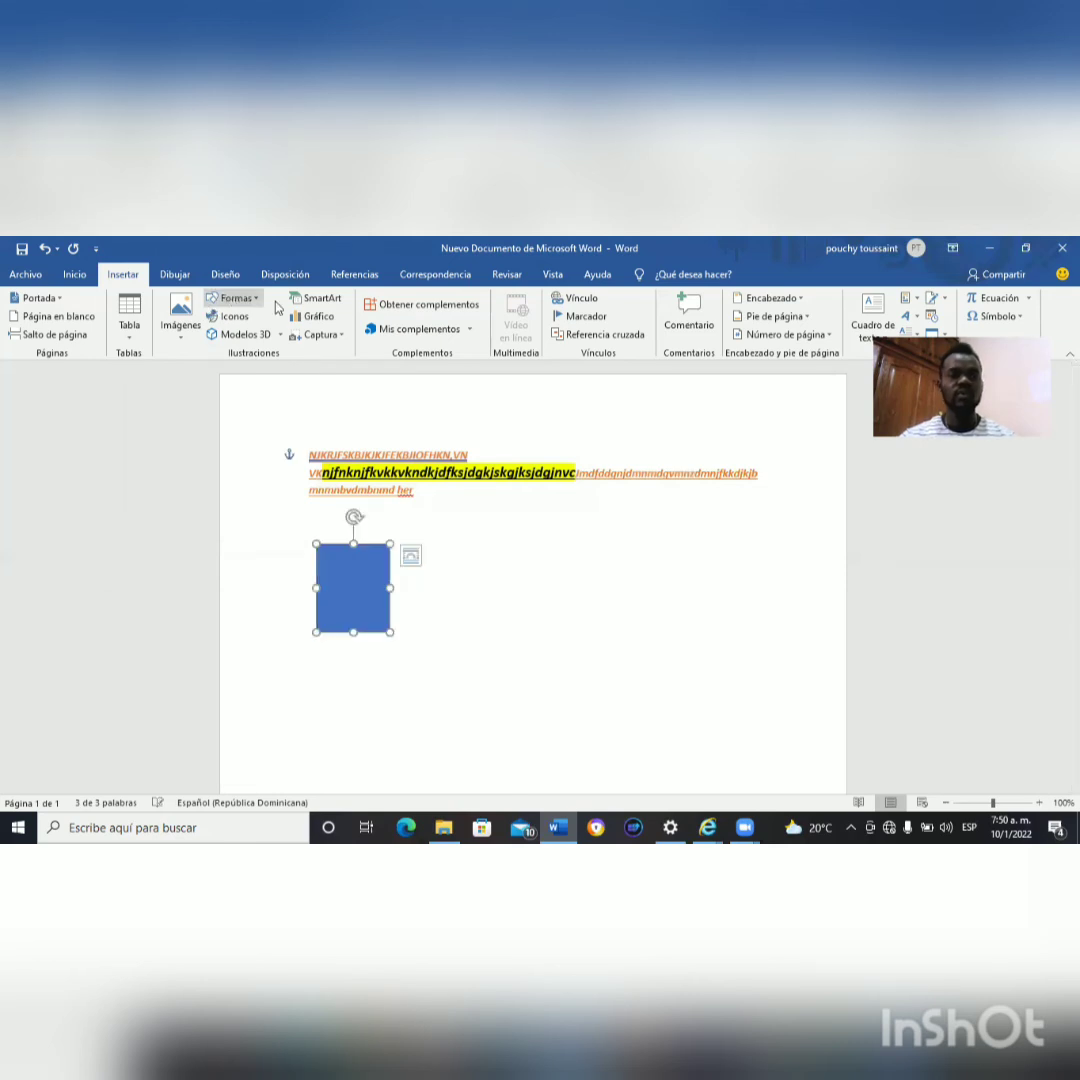
Draw an oval about 3.15 cm high and 3.81 cm wide to the right of the rectangle.
{"action": "left_click", "coordinate": [123, 276]}
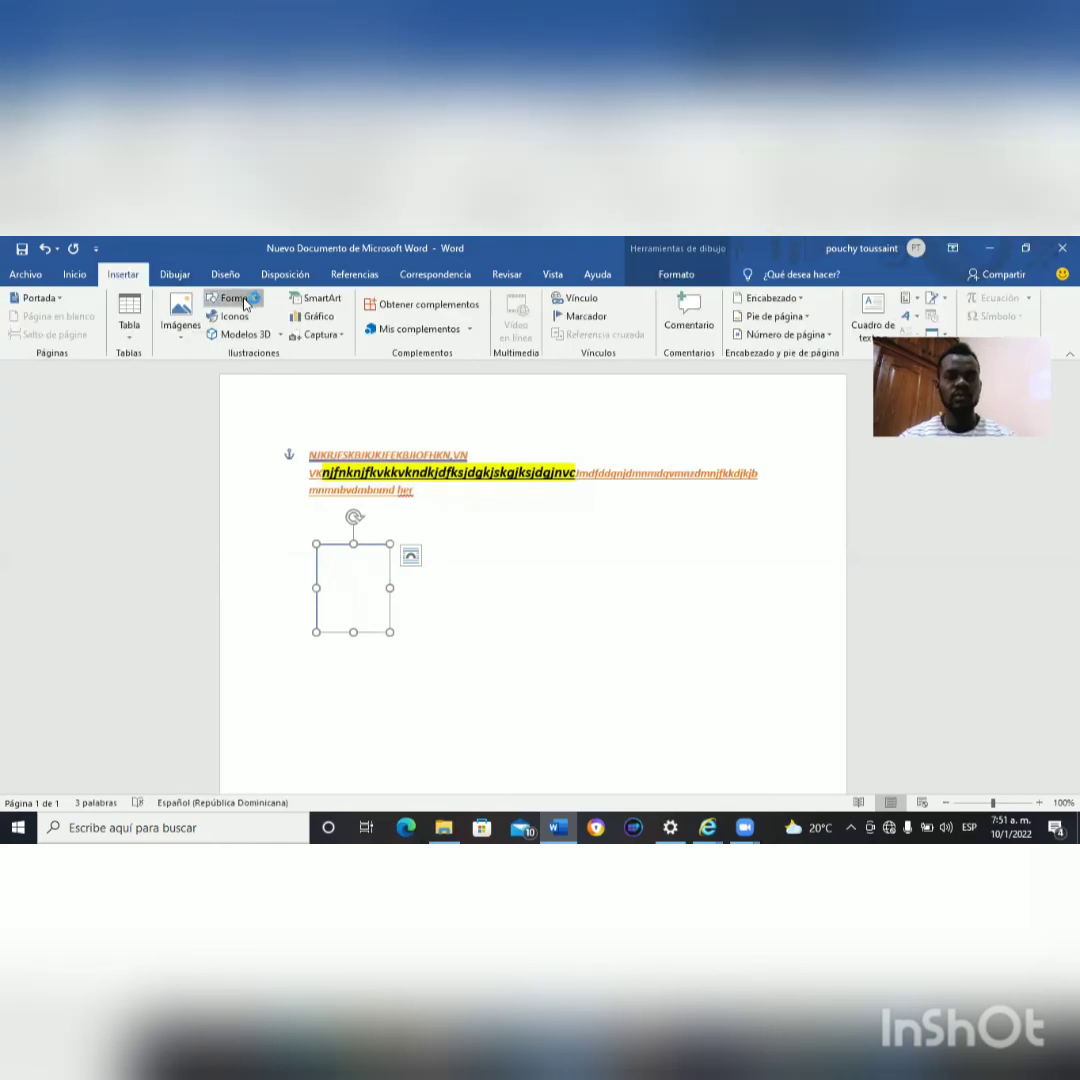
{"action": "left_click", "coordinate": [238, 299]}
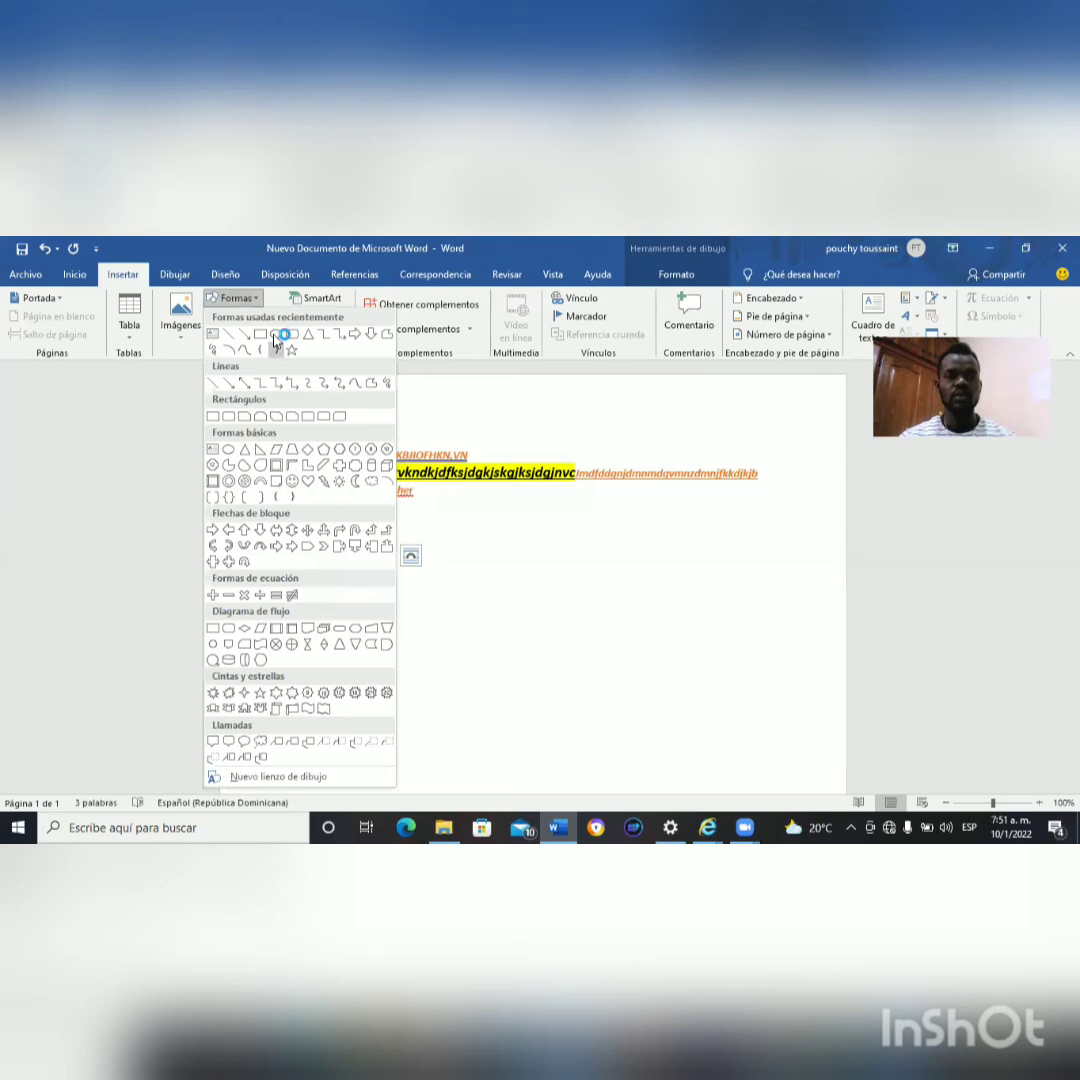
{"action": "left_click", "coordinate": [276, 337]}
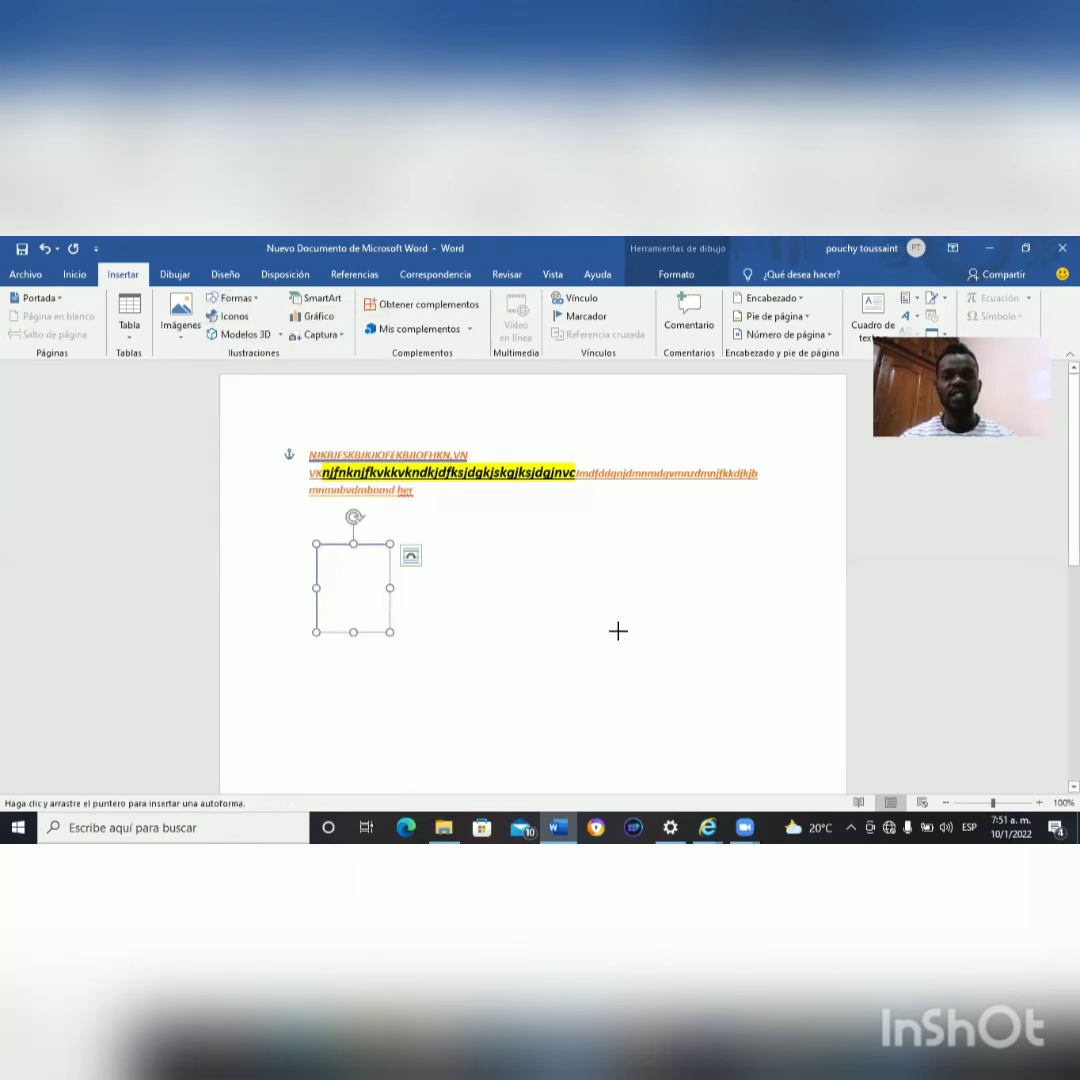
{"action": "left_click_drag", "start_coordinate": [615, 611], "coordinate": [505, 537]}
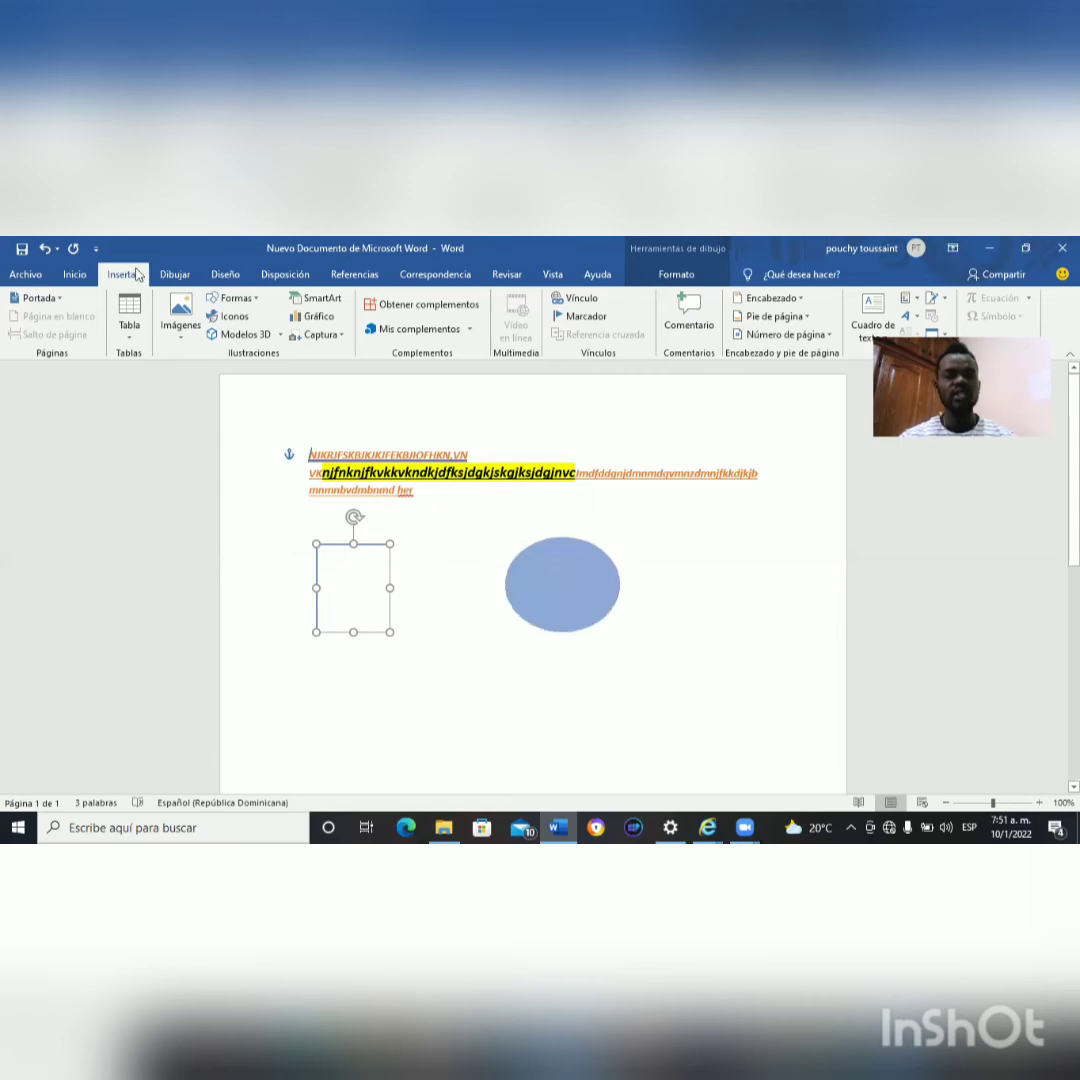
Draw a triangle to the right of the oval, near the page's right margin, and deselect it.
{"action": "left_click", "coordinate": [15, 315]}
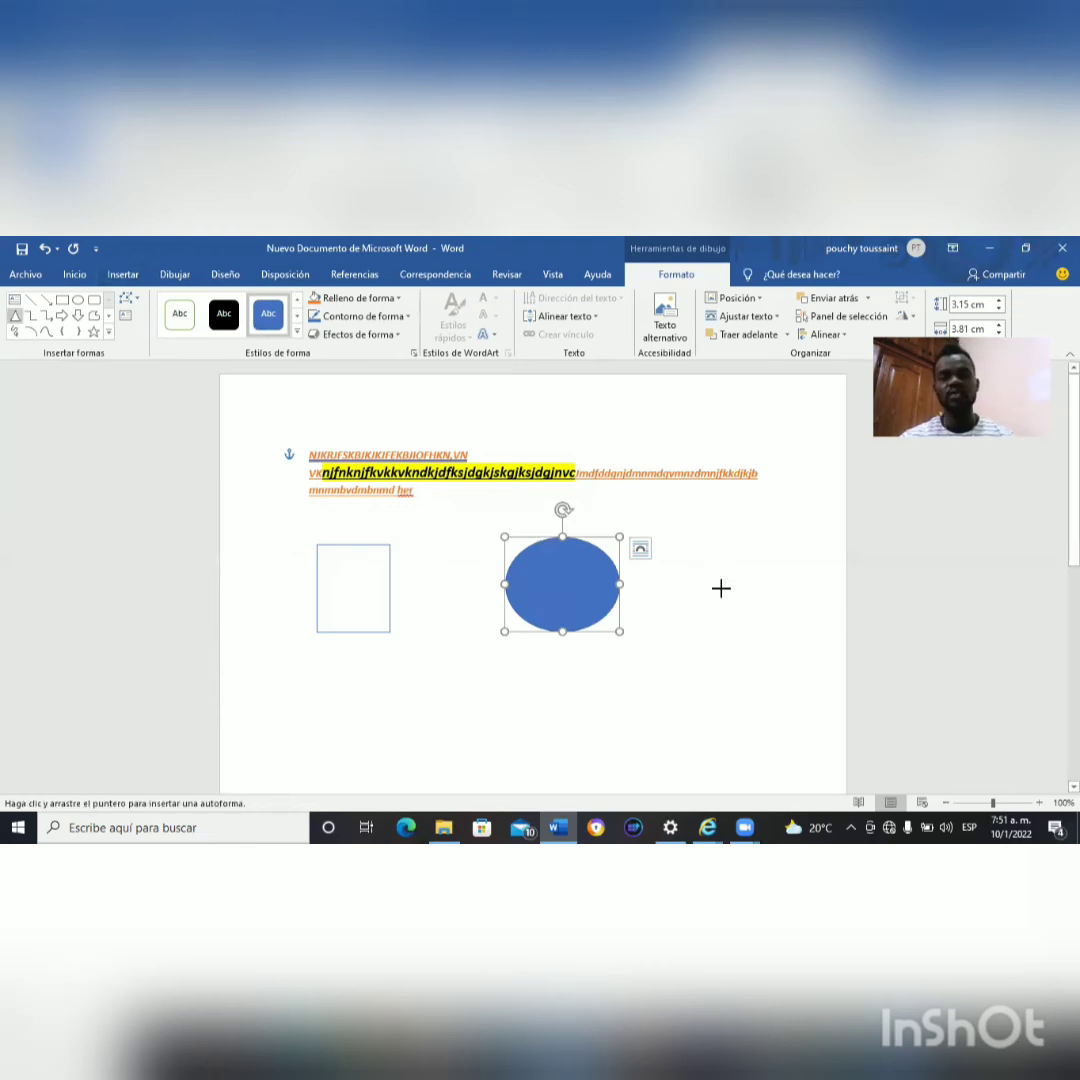
{"action": "left_click_drag", "start_coordinate": [713, 571], "coordinate": [814, 668]}
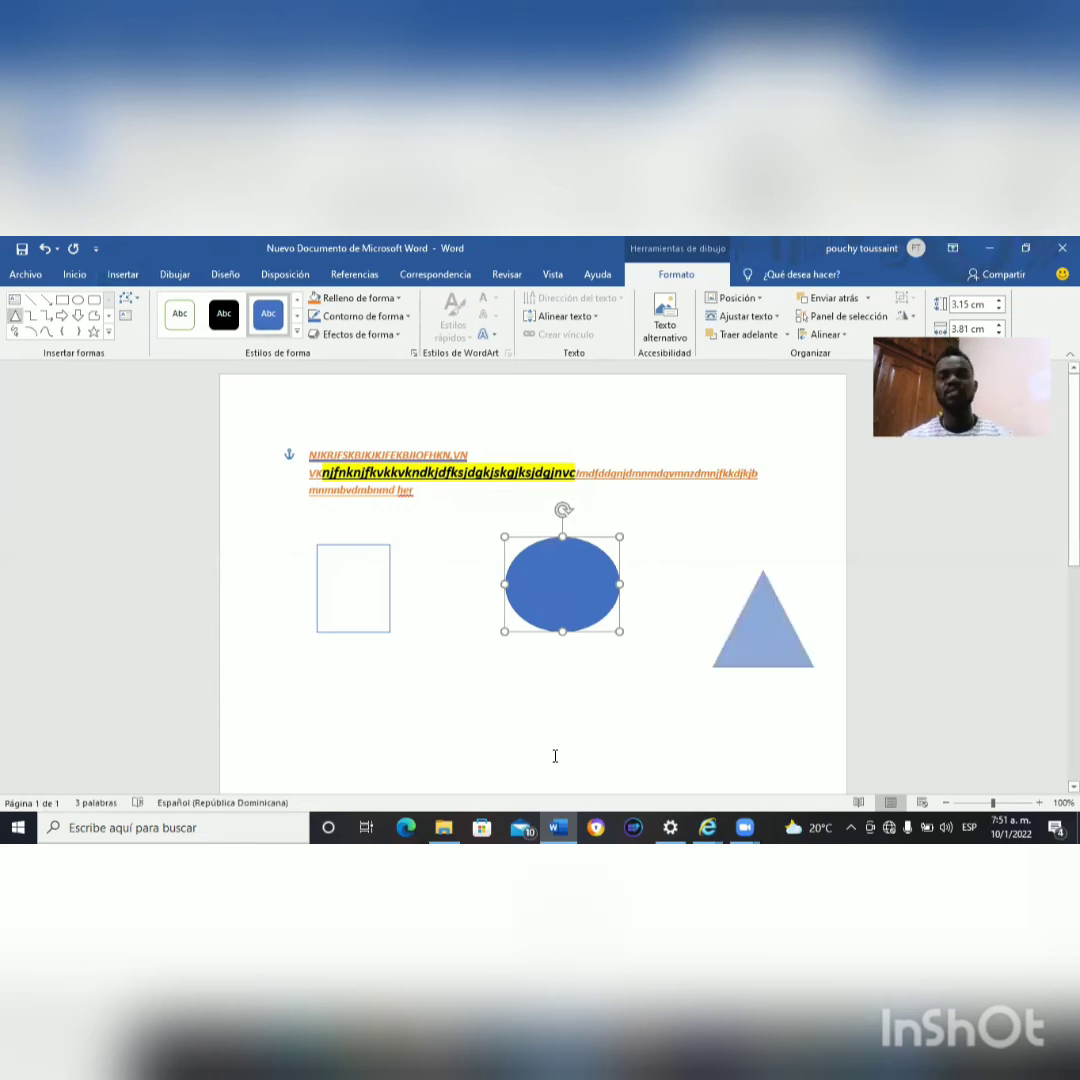
{"action": "left_click", "coordinate": [554, 757]}
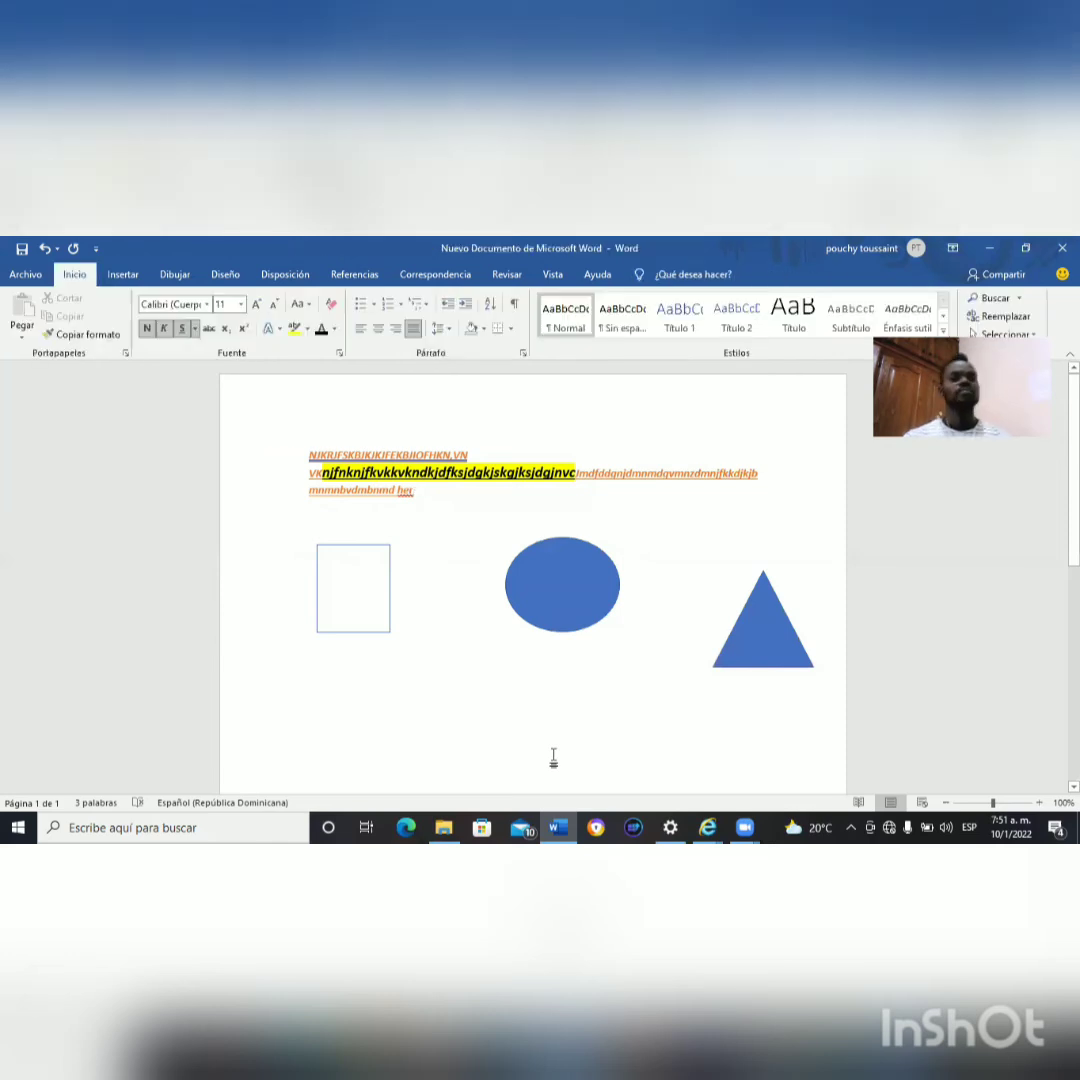
Look through the insertion options for icons, page footer, text box and drop cap.
{"action": "left_click", "coordinate": [120, 275]}
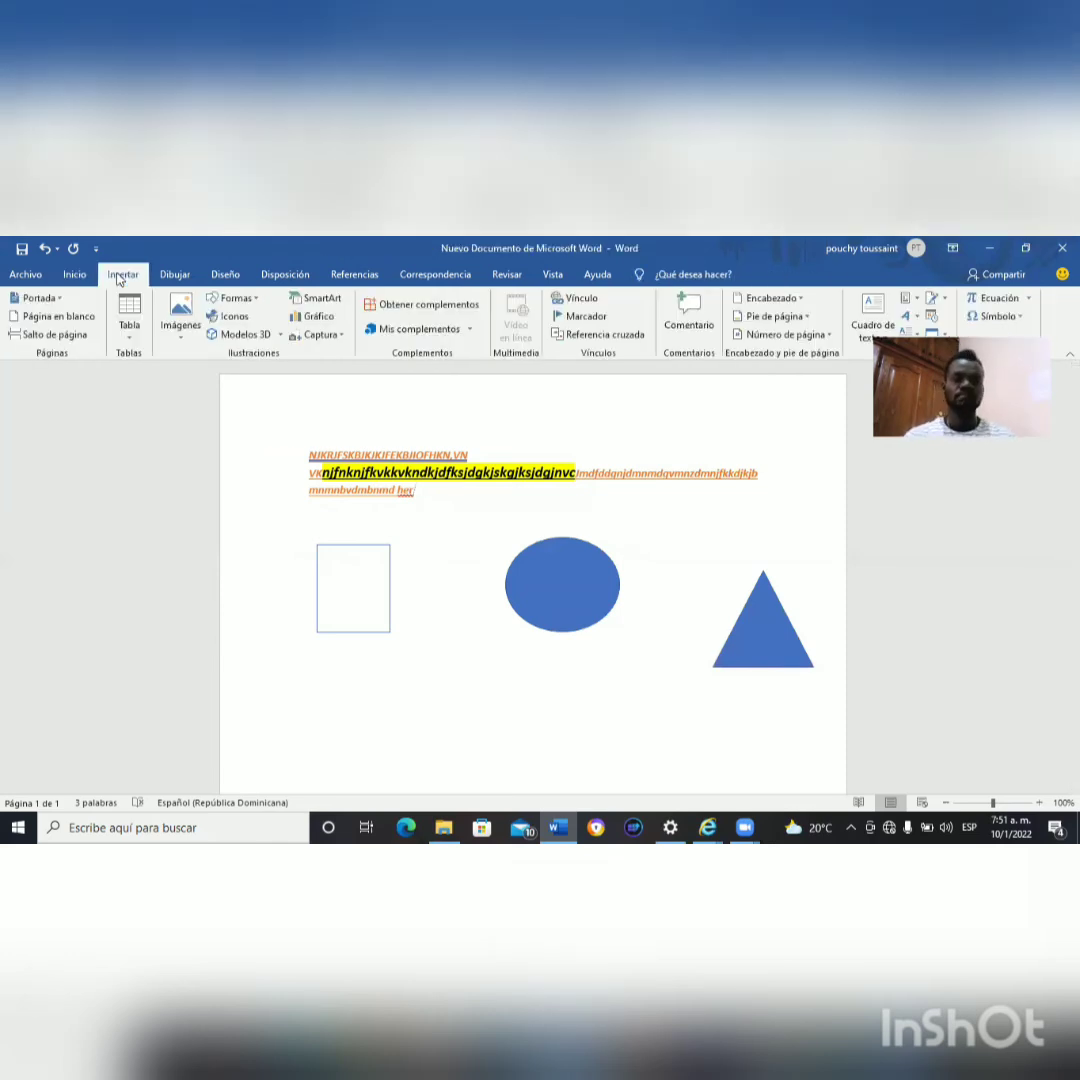
{"action": "left_click", "coordinate": [238, 318]}
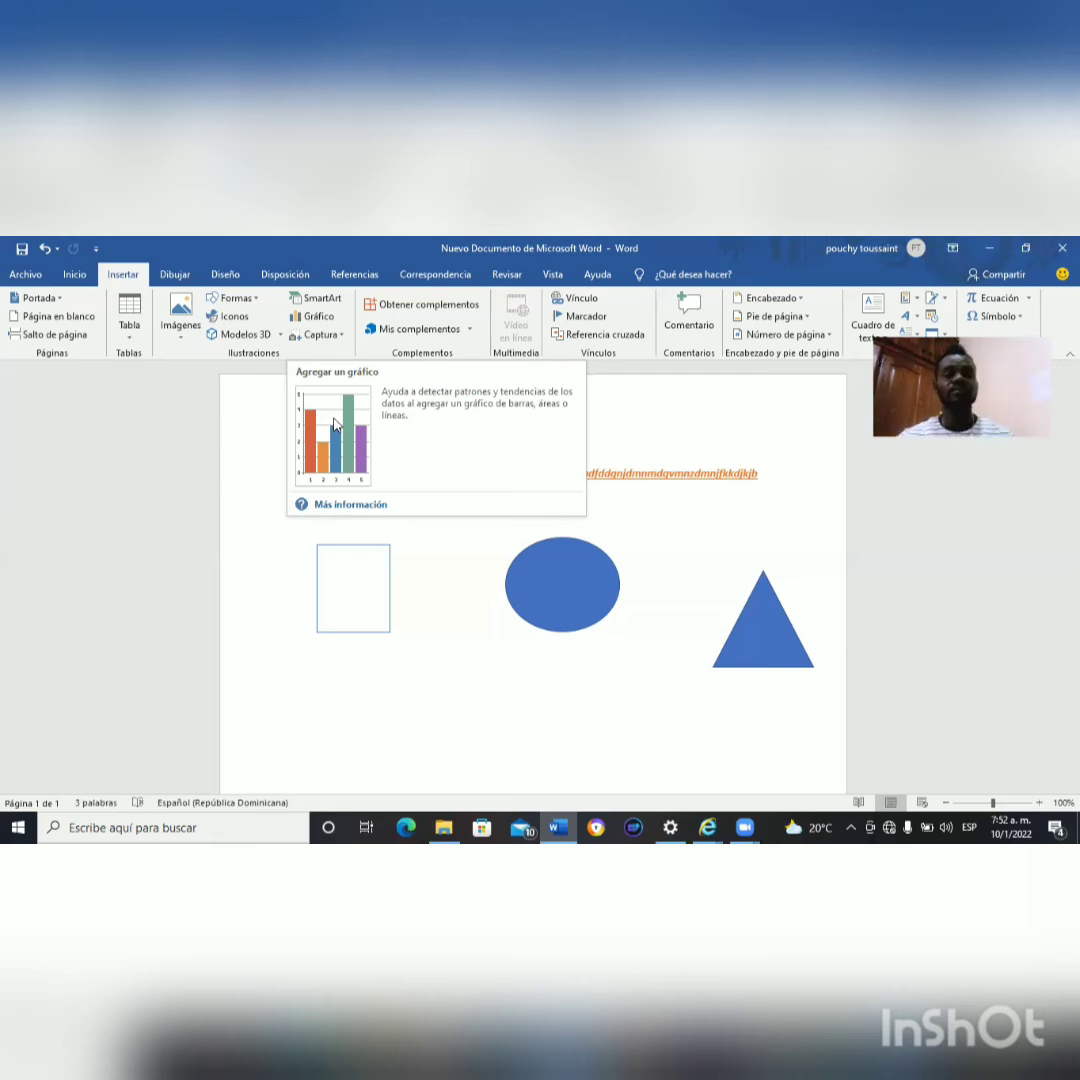
{"action": "left_click", "coordinate": [769, 317]}
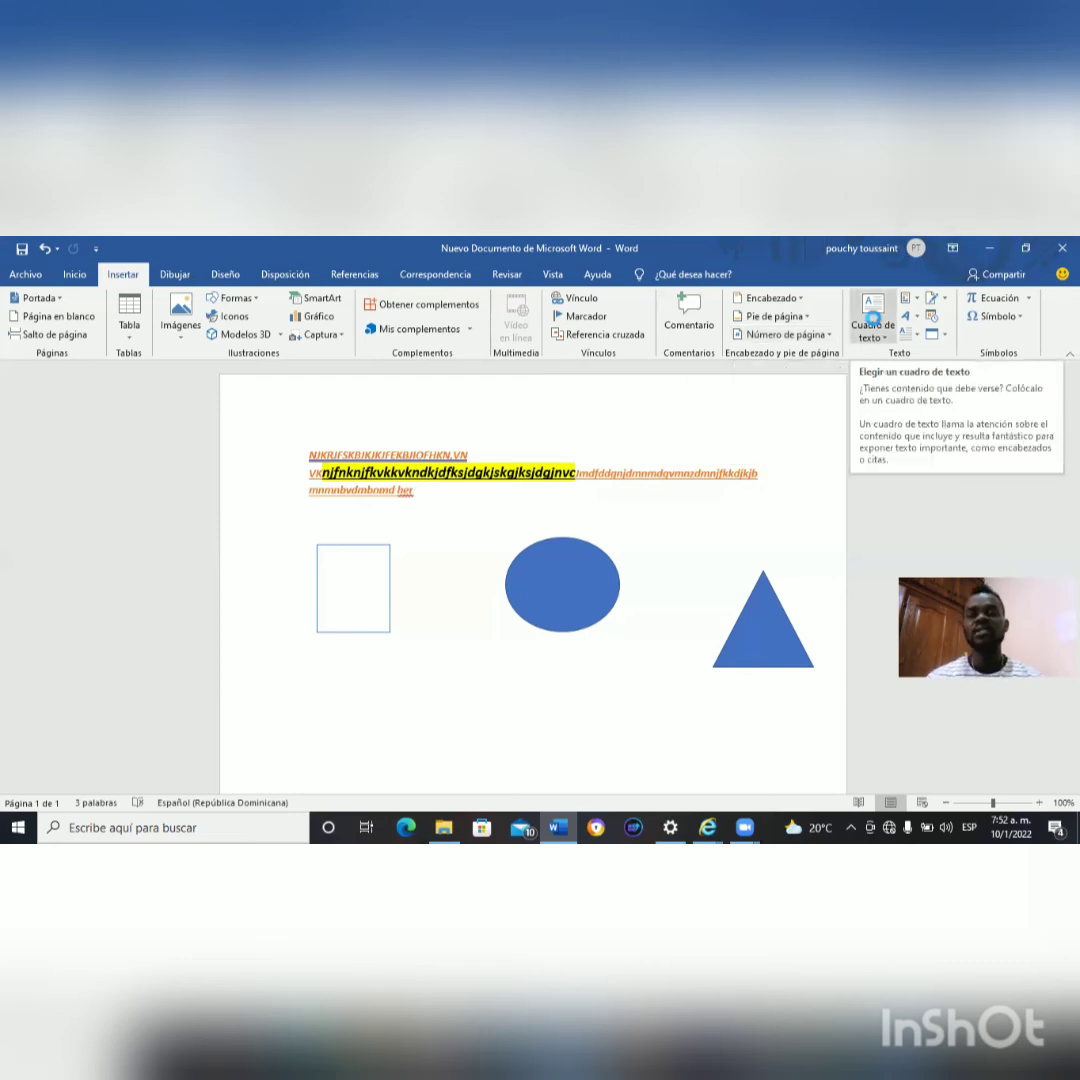
{"action": "left_click", "coordinate": [872, 318]}
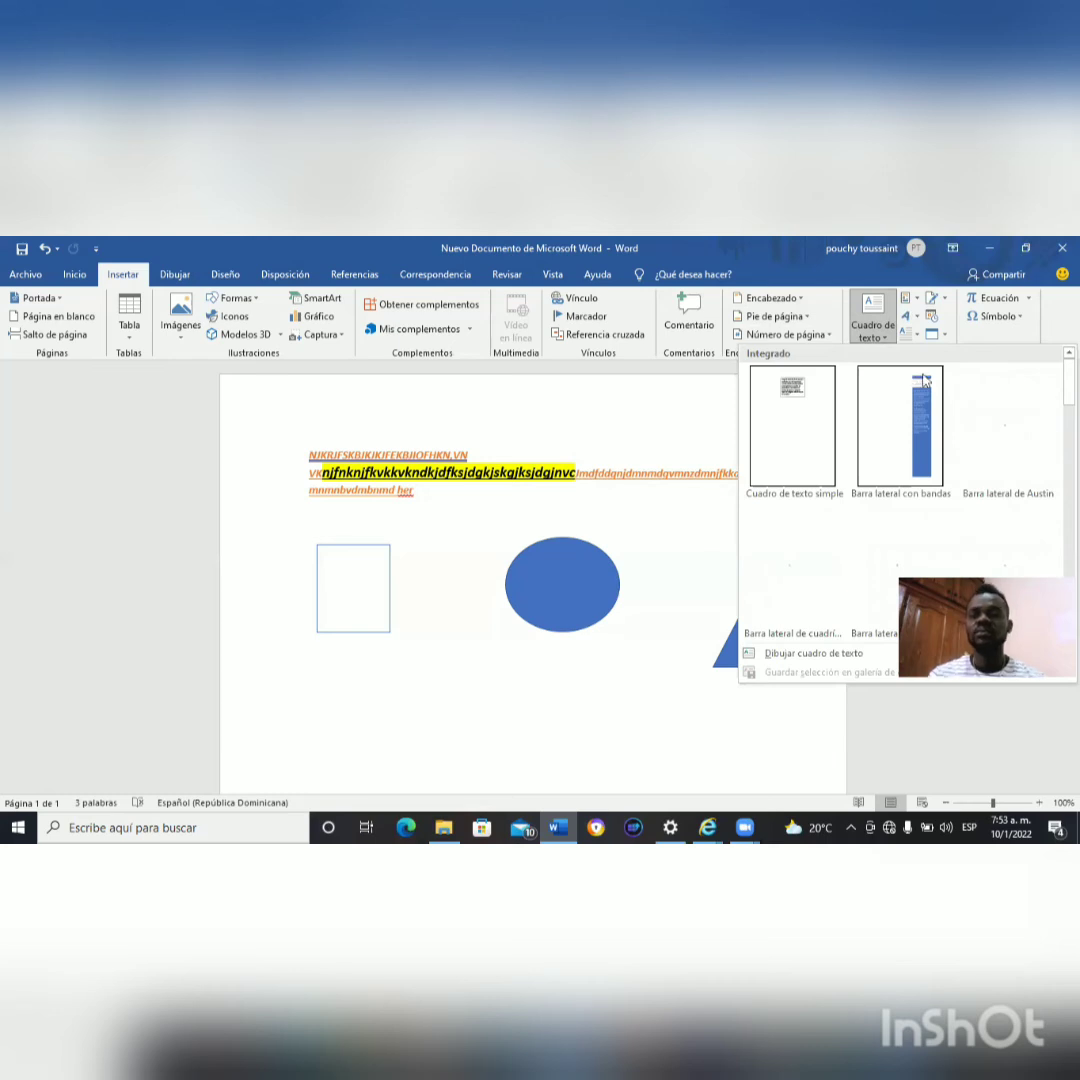
{"action": "left_click", "coordinate": [916, 338]}
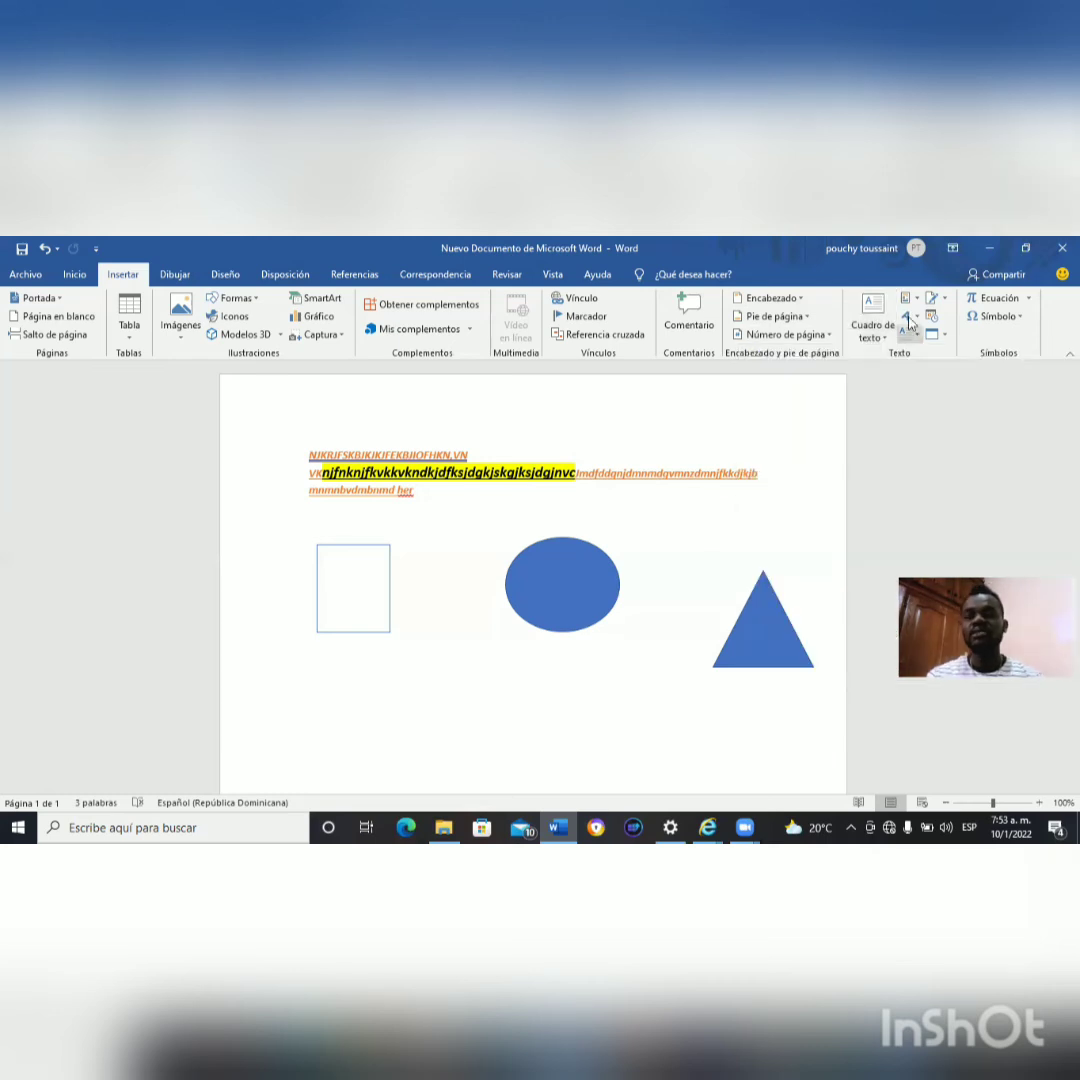
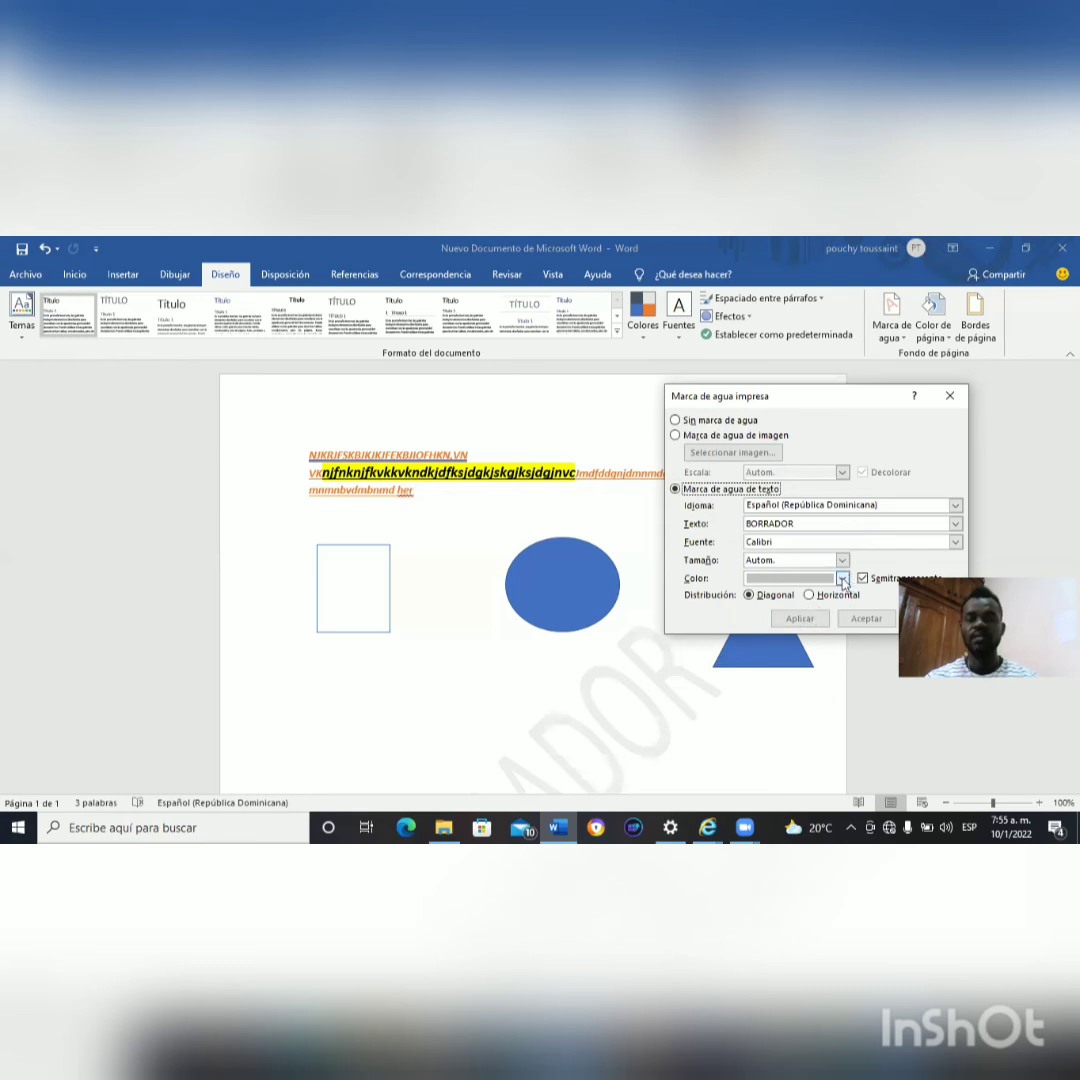
Apply the Automático colour to the BORRADOR text watermark and check it on the page.
{"action": "left_click", "coordinate": [842, 579]}
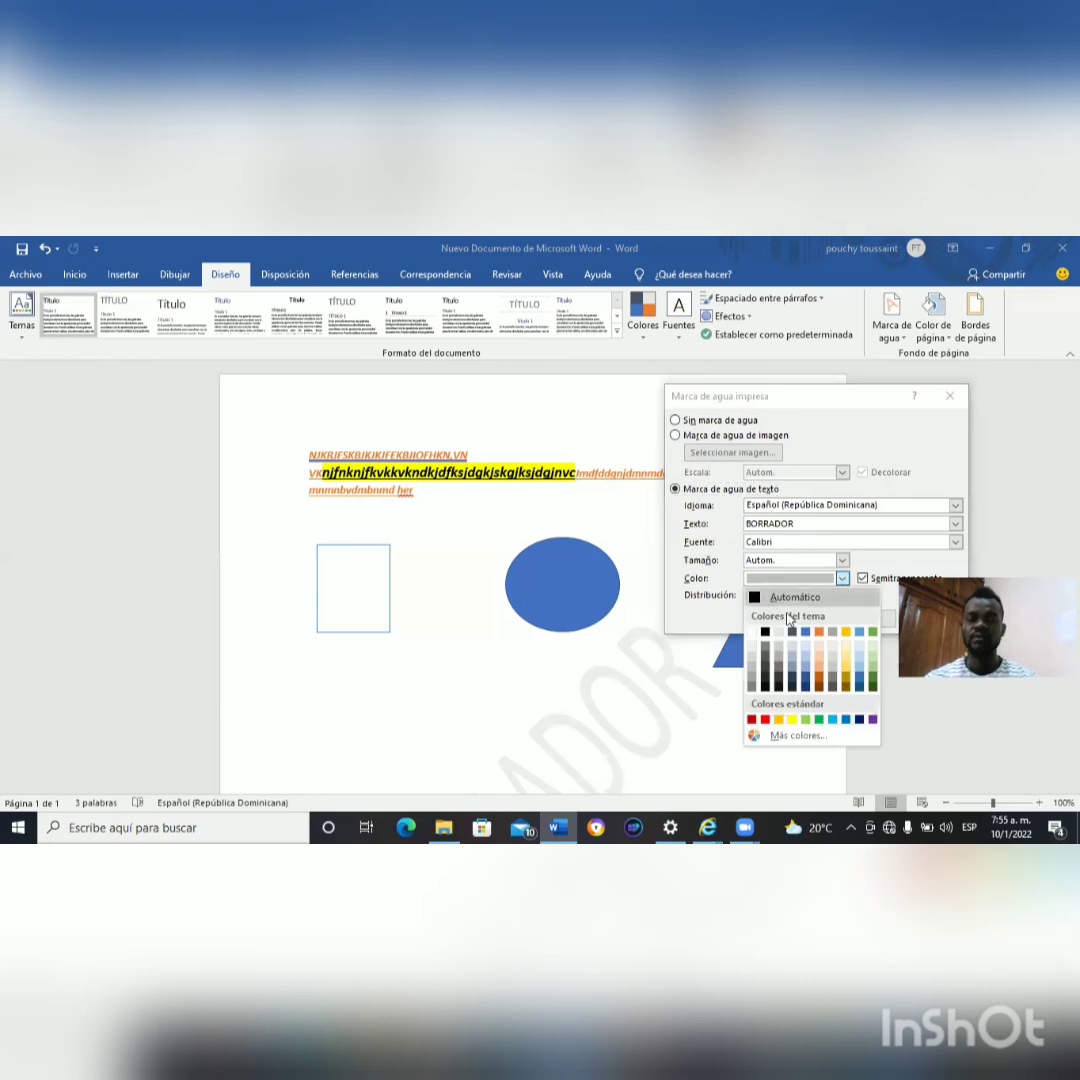
{"action": "left_click", "coordinate": [792, 597]}
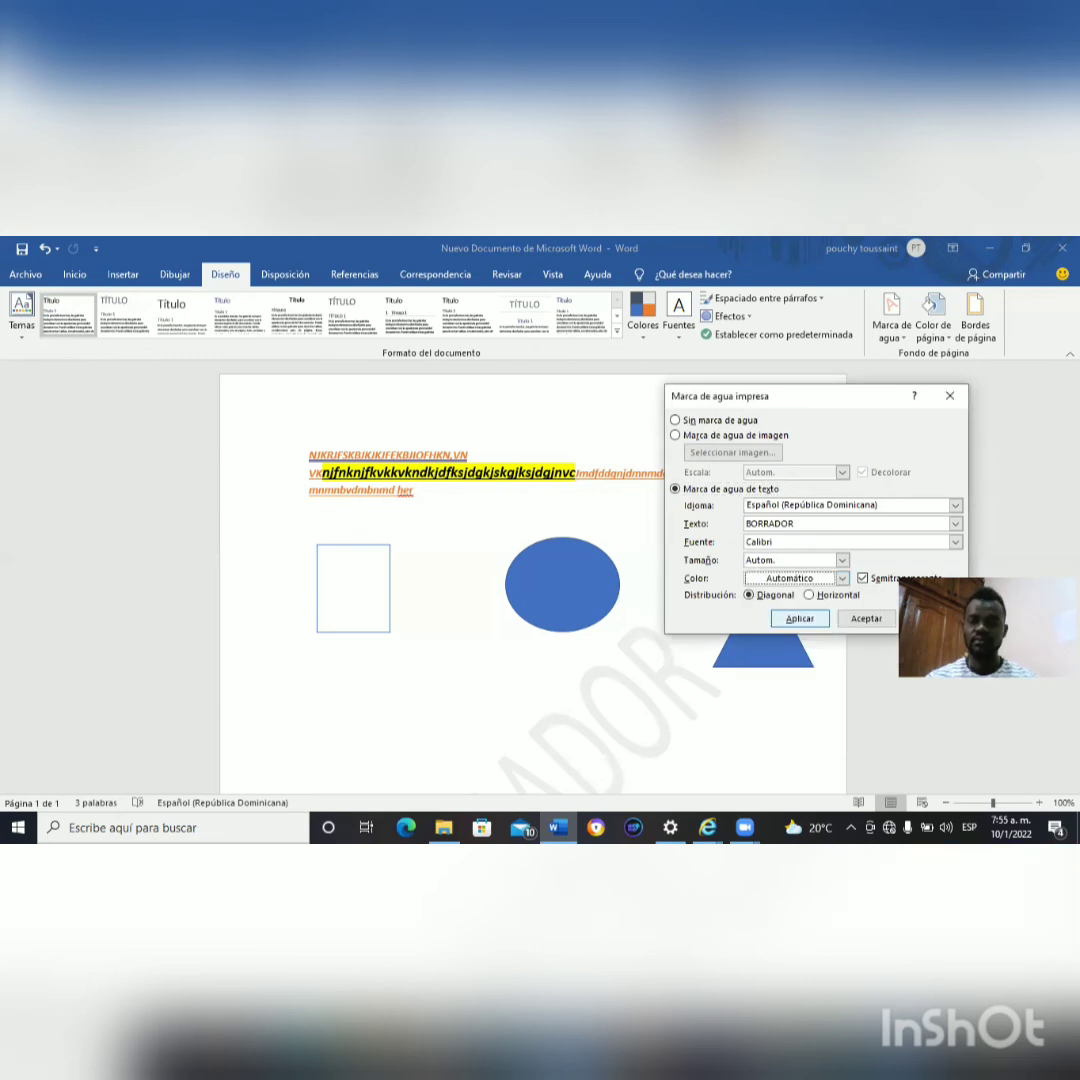
{"action": "left_click", "coordinate": [800, 618]}
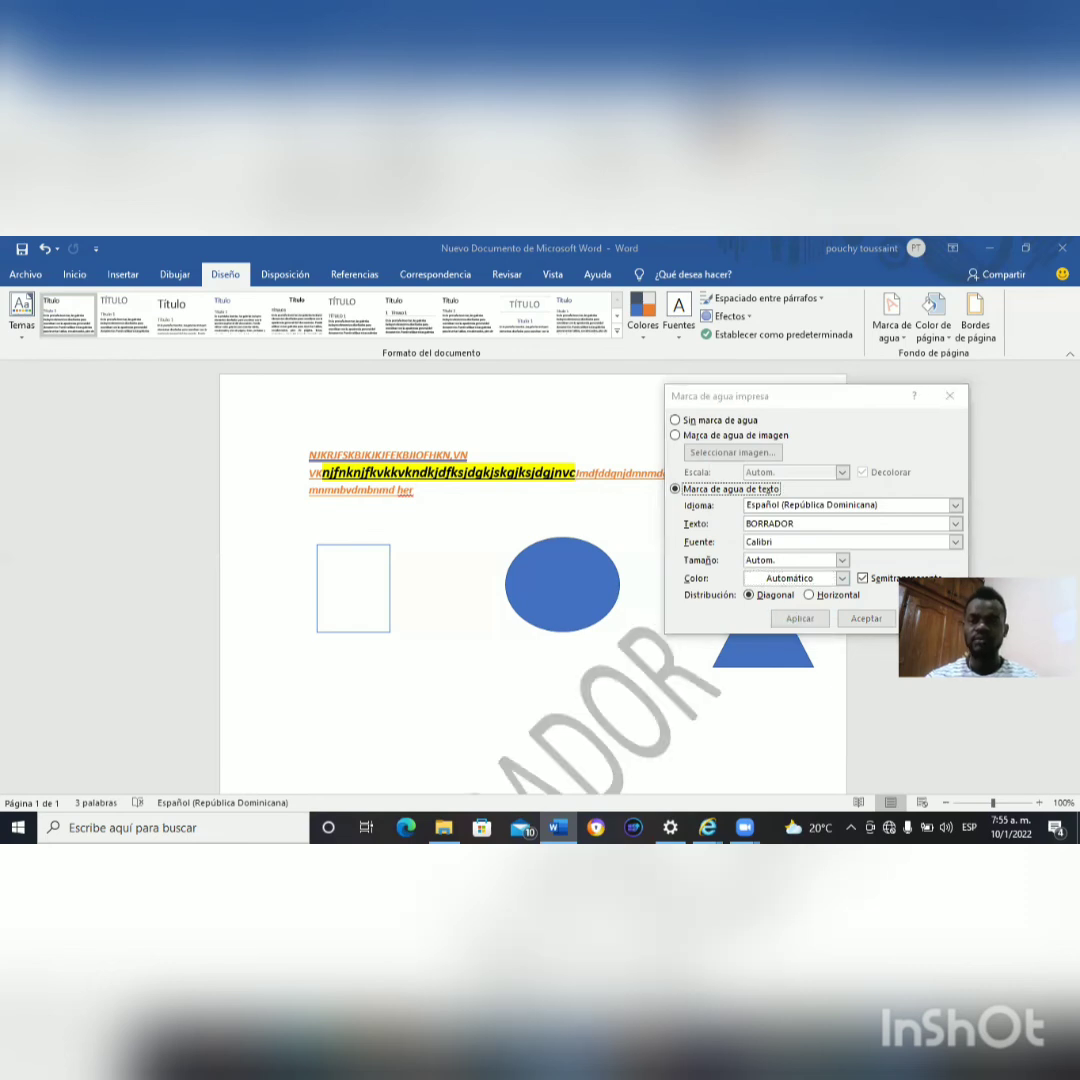
{"action": "left_click", "coordinate": [947, 397]}
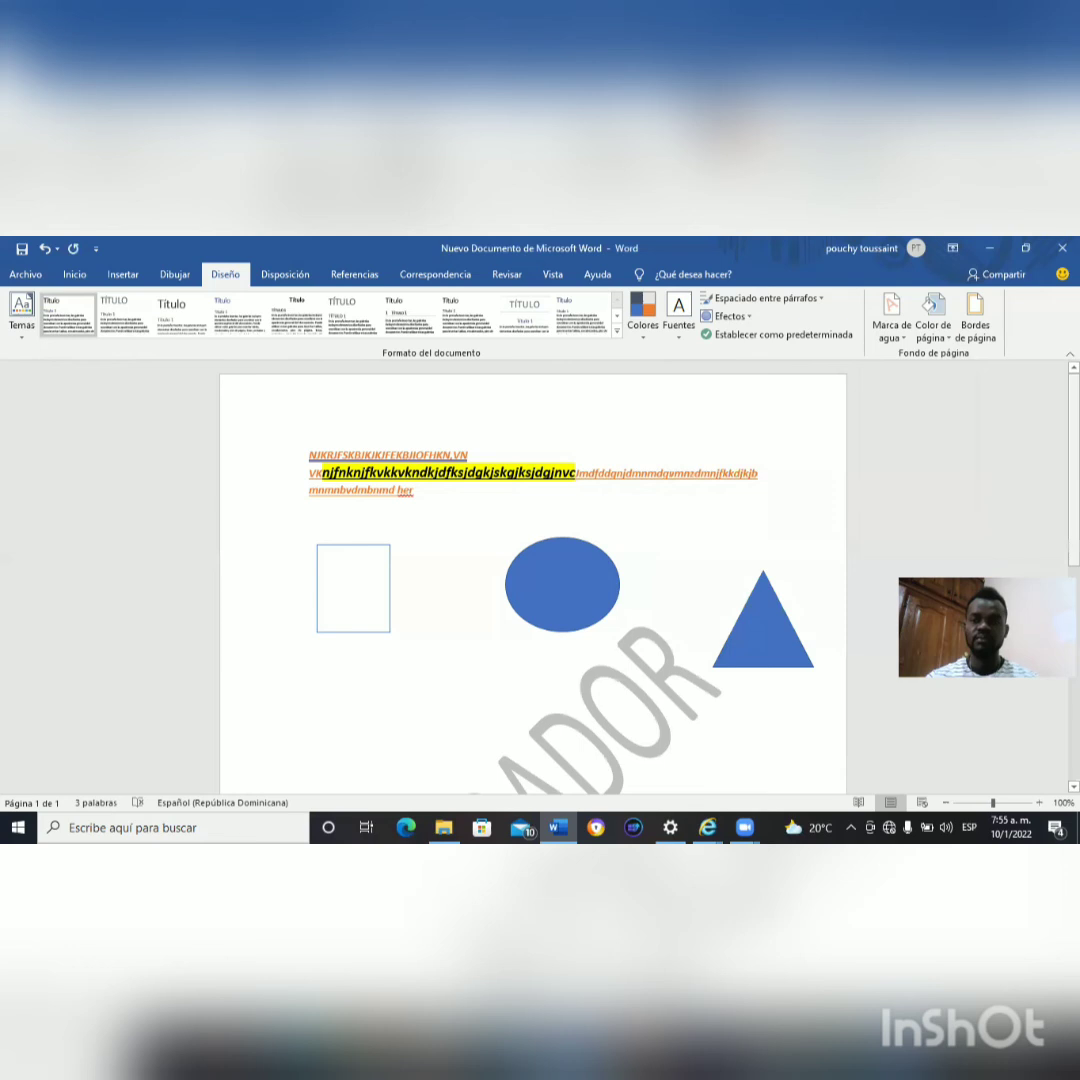
{"action": "scroll", "coordinate": [845, 512], "scroll_direction": "down", "scroll_amount": 1}
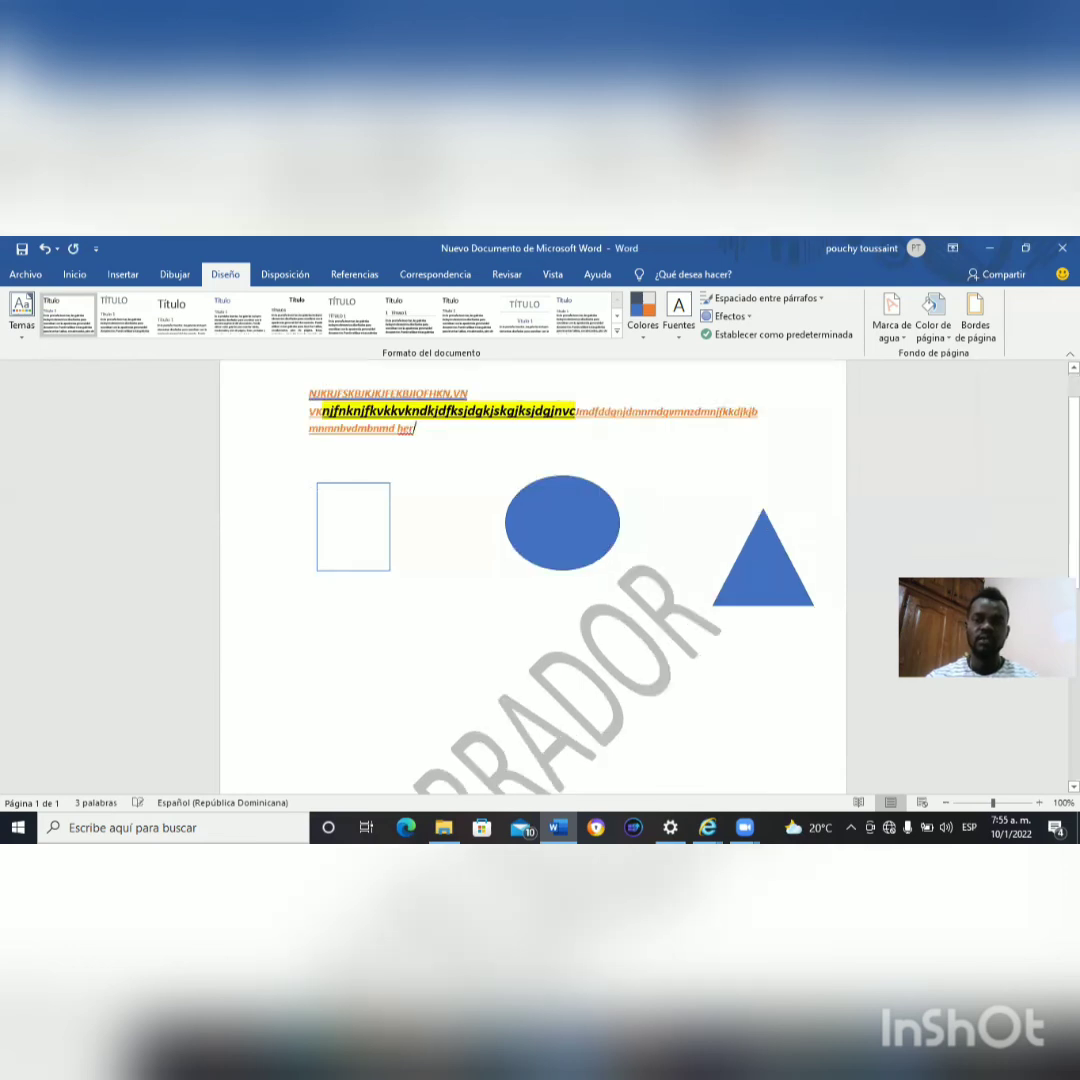
{"action": "scroll", "coordinate": [845, 512], "scroll_direction": "up", "scroll_amount": 1}
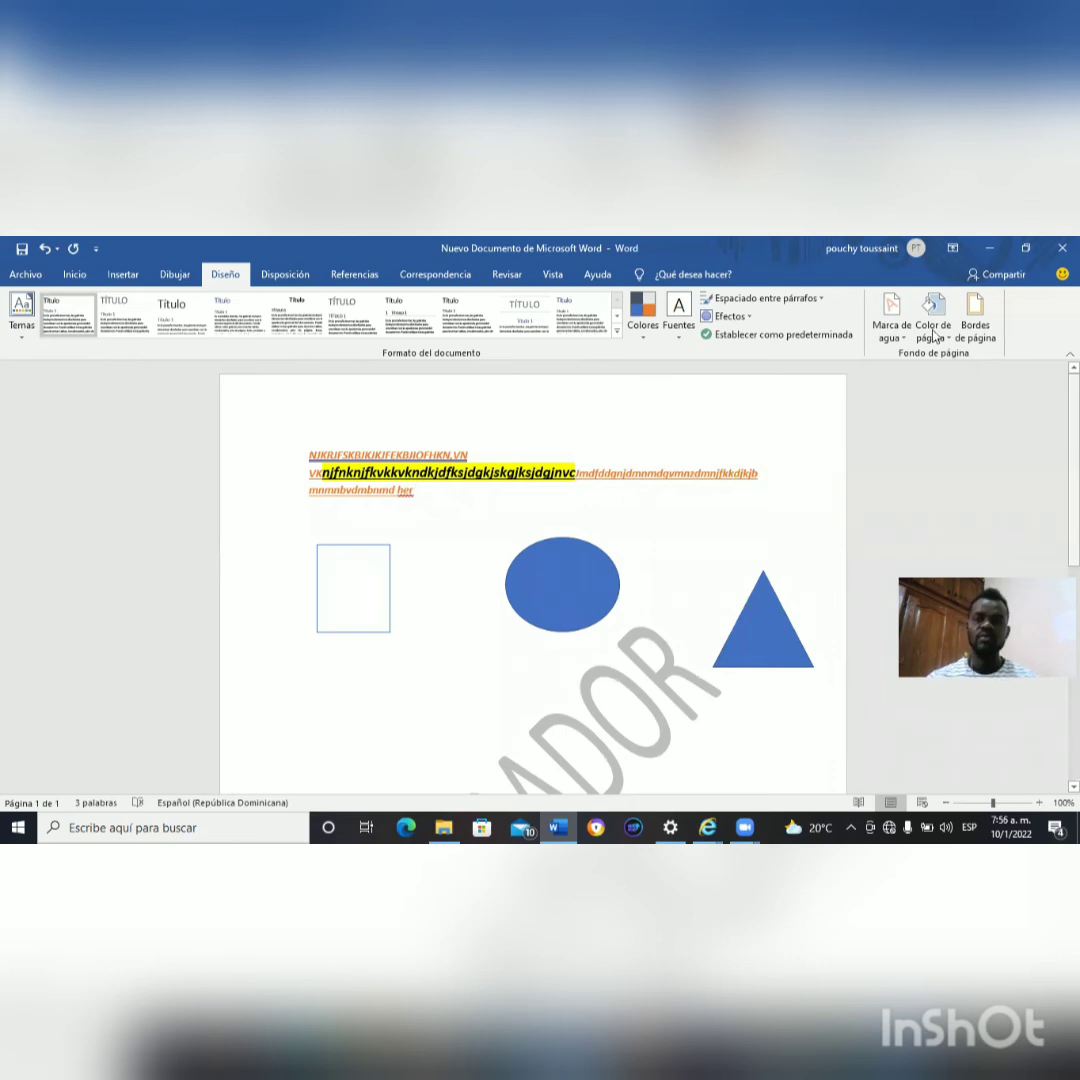
Look through the available page background colours and the page border option.
{"action": "scroll", "coordinate": [988, 398], "scroll_direction": "down", "scroll_amount": 1}
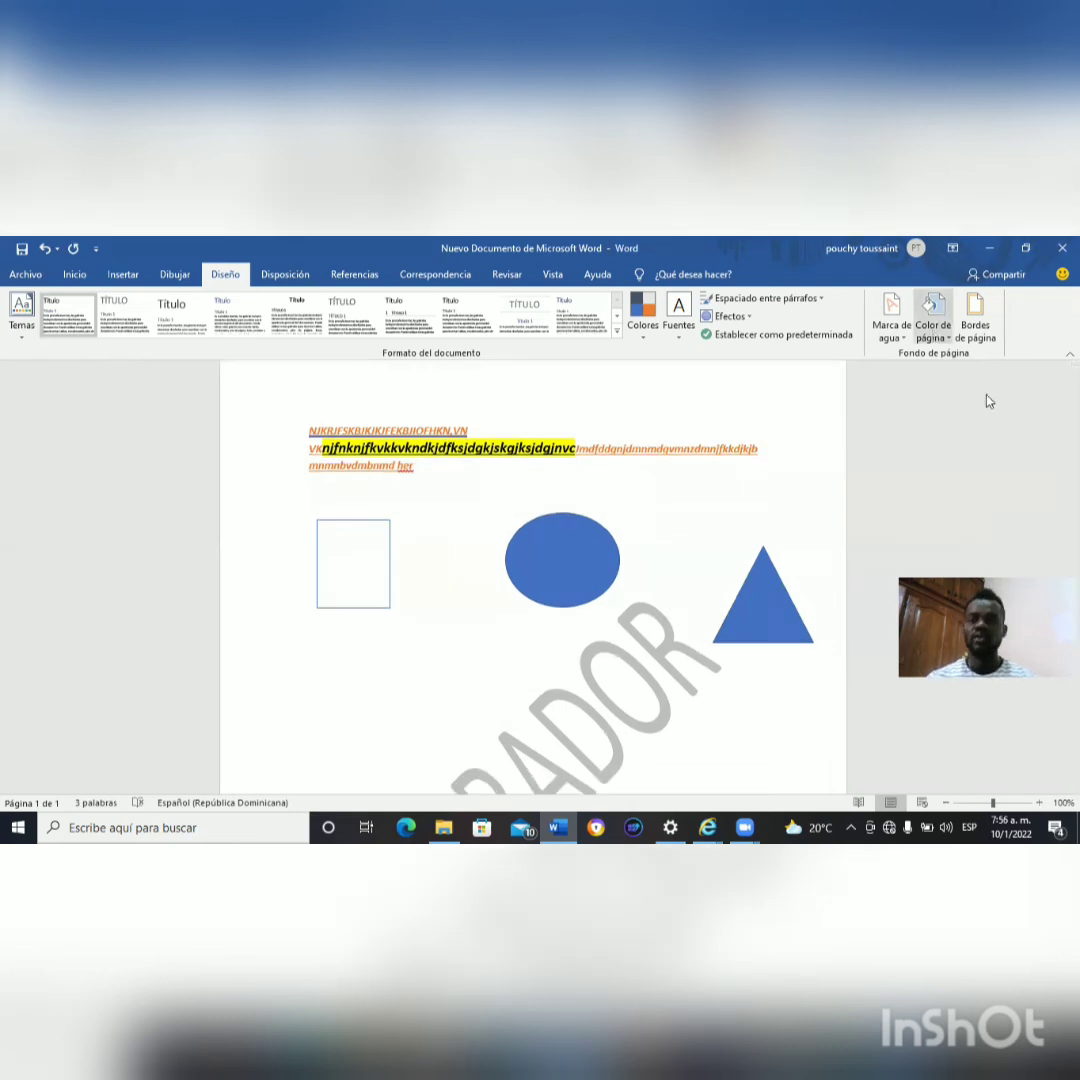
{"action": "left_click", "coordinate": [933, 325]}
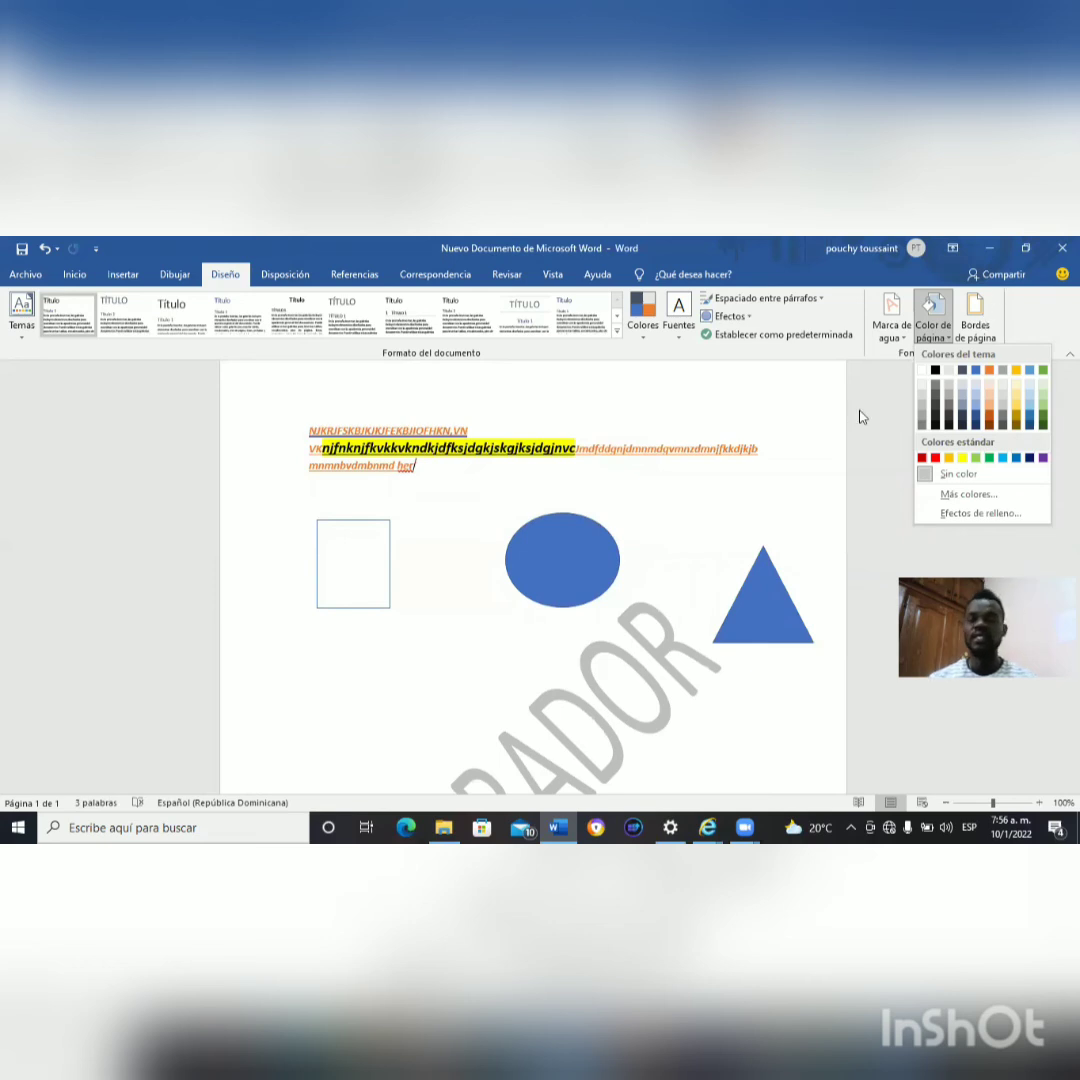
{"action": "left_click", "coordinate": [935, 322]}
{"action": "left_click", "coordinate": [975, 324]}
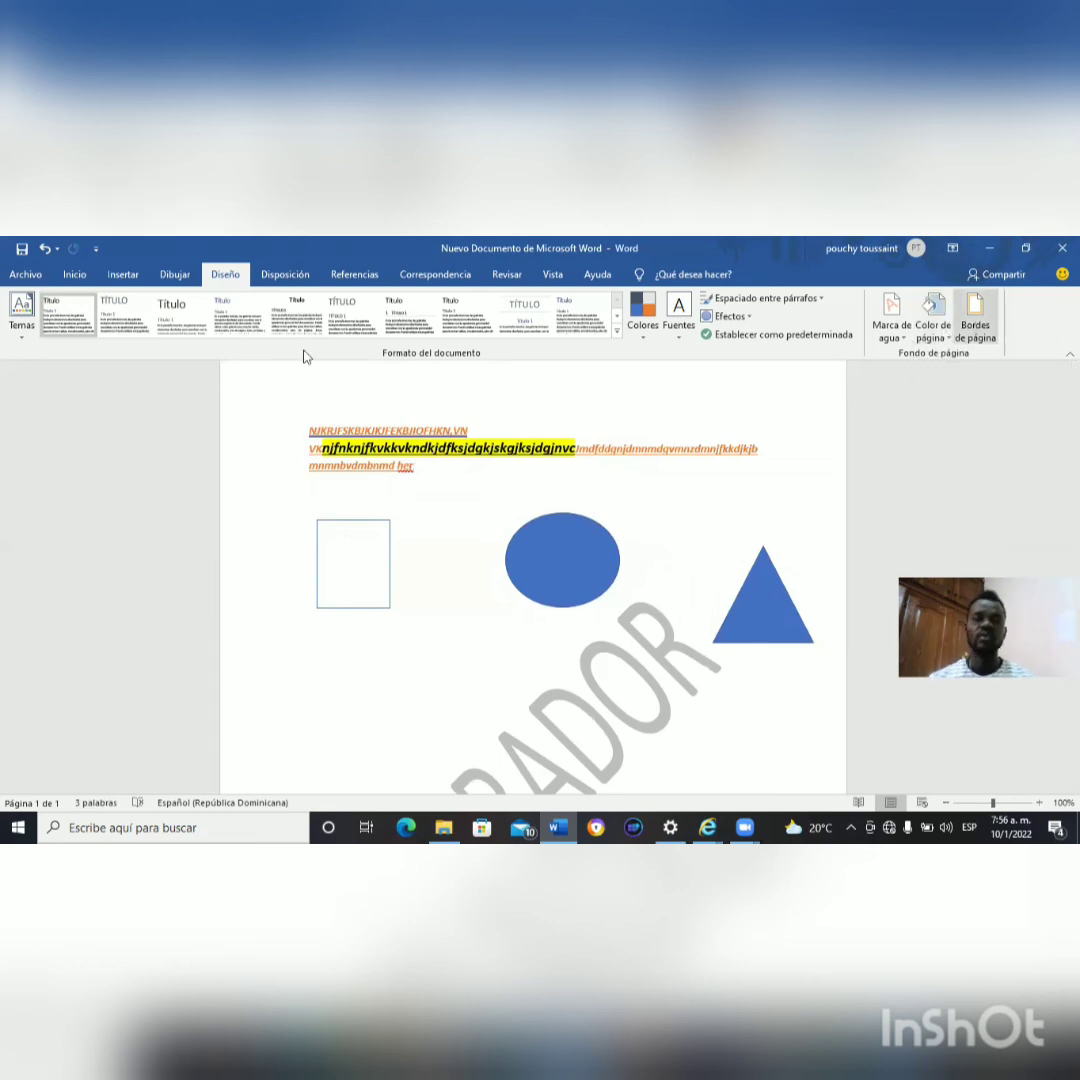
Try the Horizontal page orientation on the document and return it to Vertical.
{"action": "left_click", "coordinate": [284, 276]}
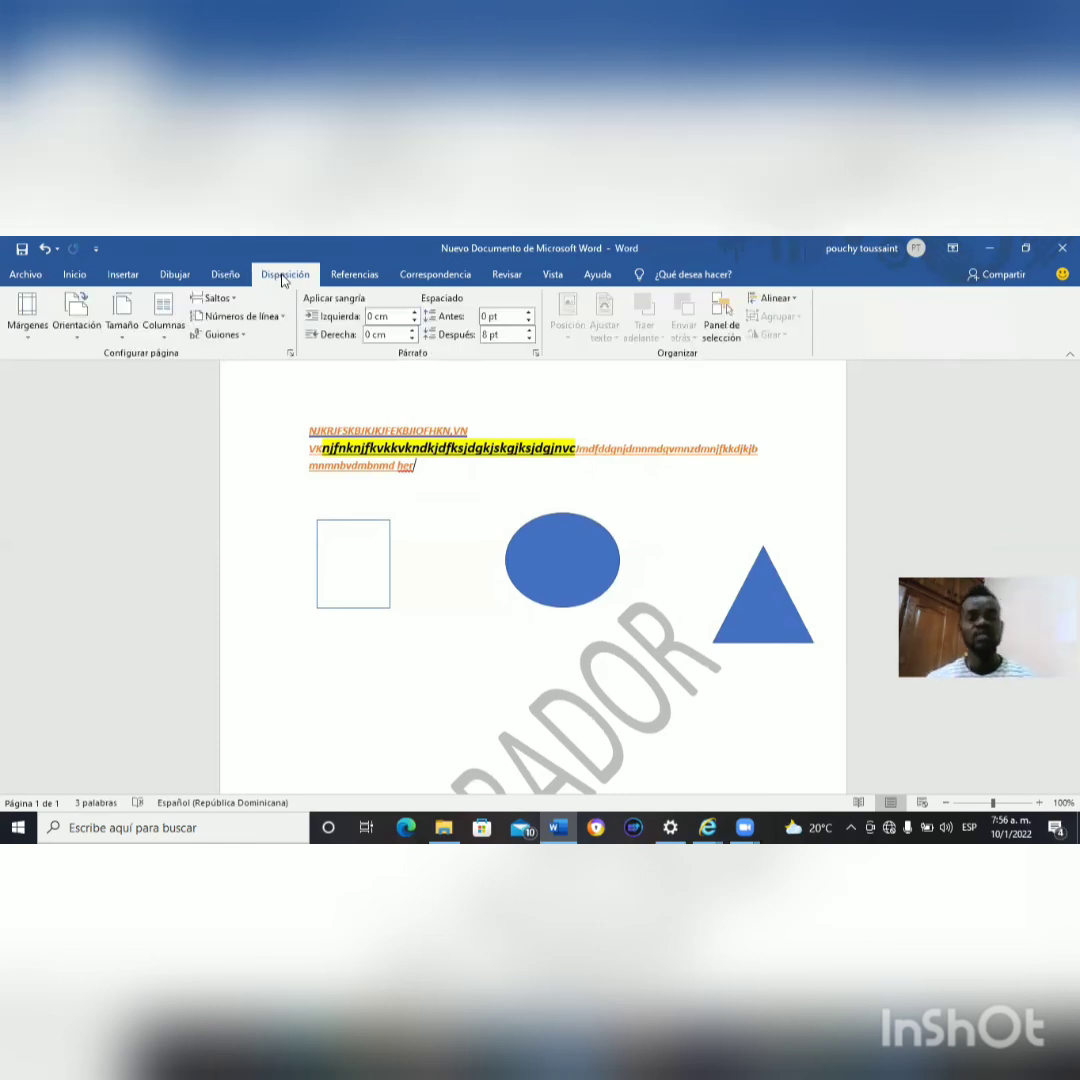
{"action": "left_click", "coordinate": [77, 332]}
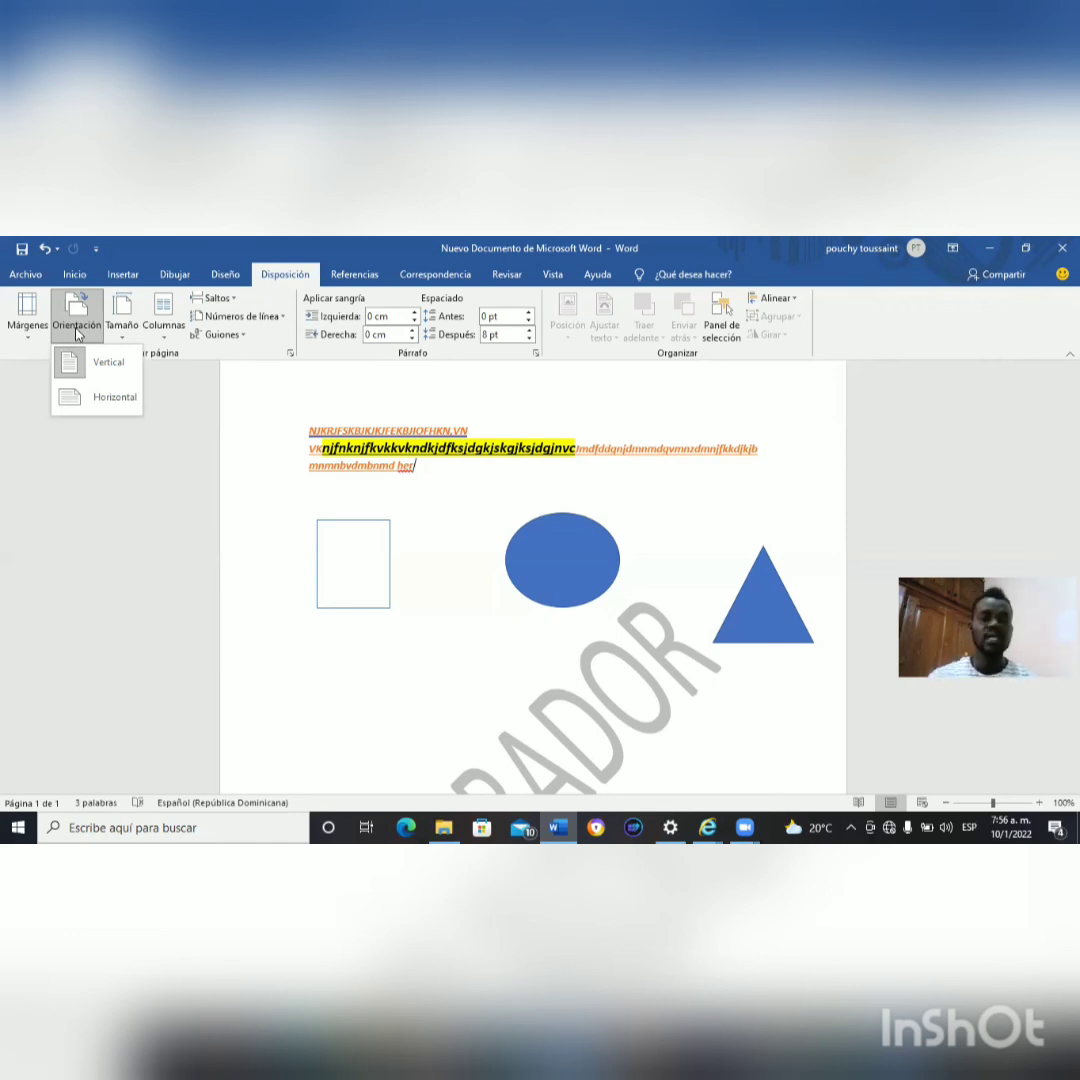
{"action": "left_click", "coordinate": [91, 410]}
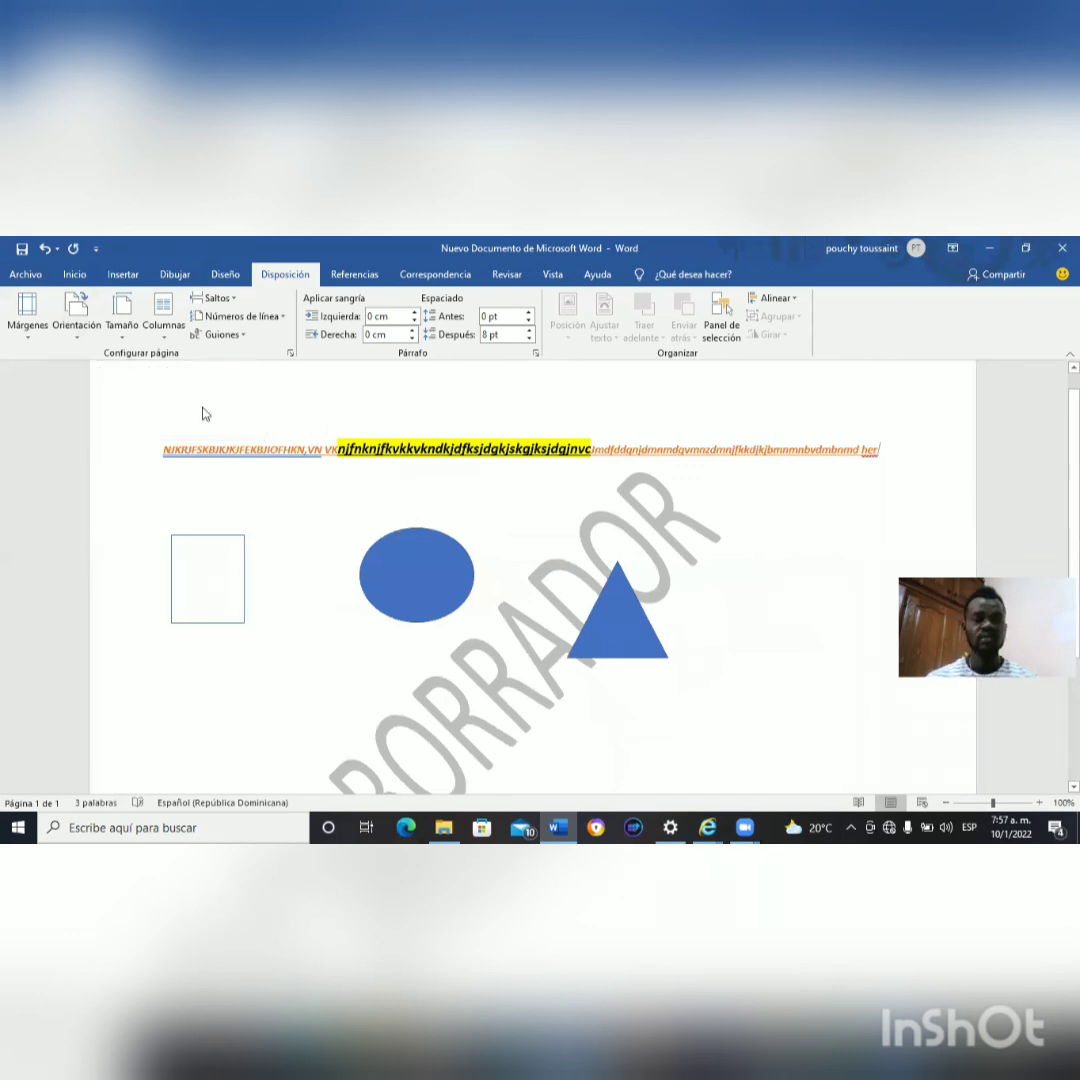
{"action": "left_click", "coordinate": [78, 332]}
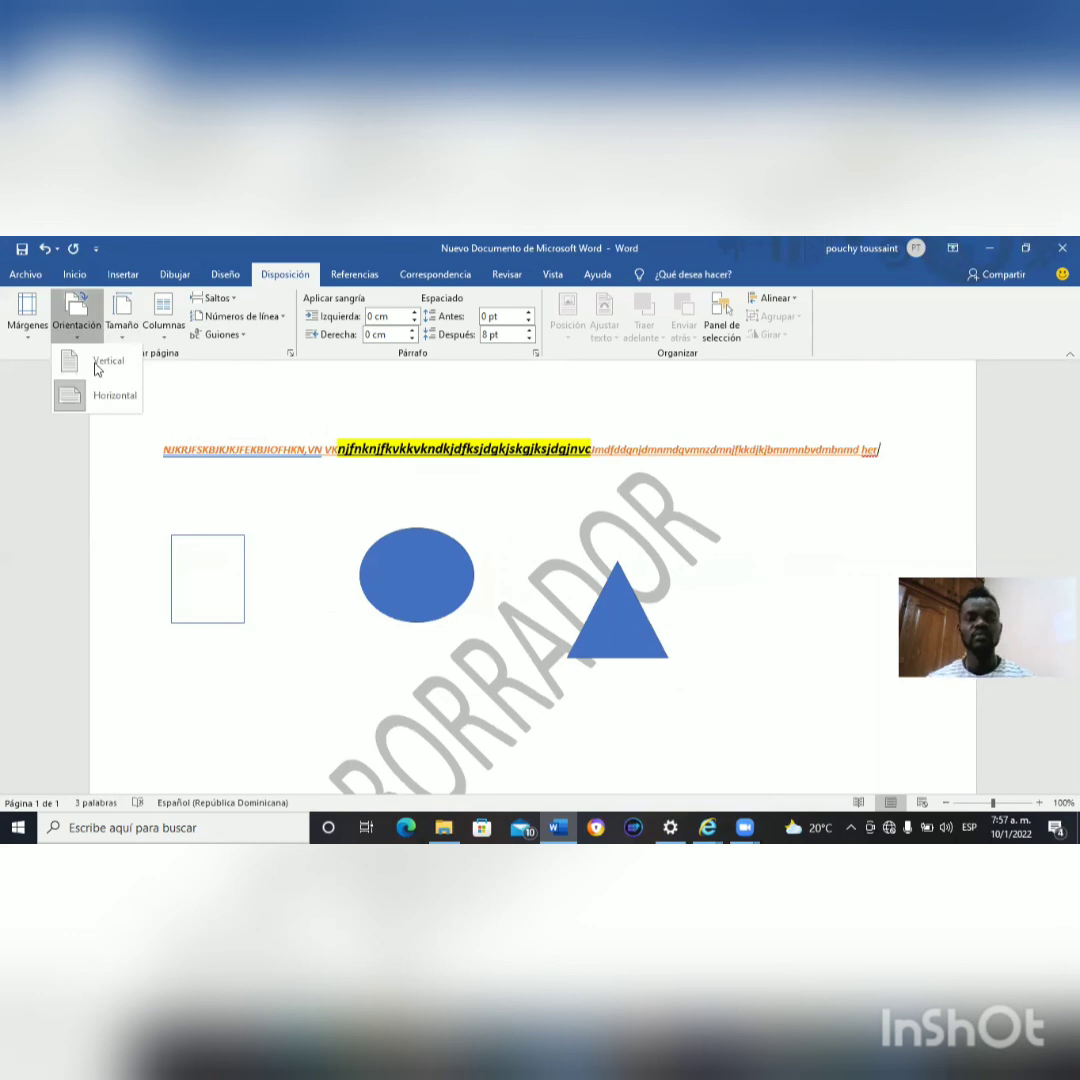
{"action": "left_click", "coordinate": [97, 369]}
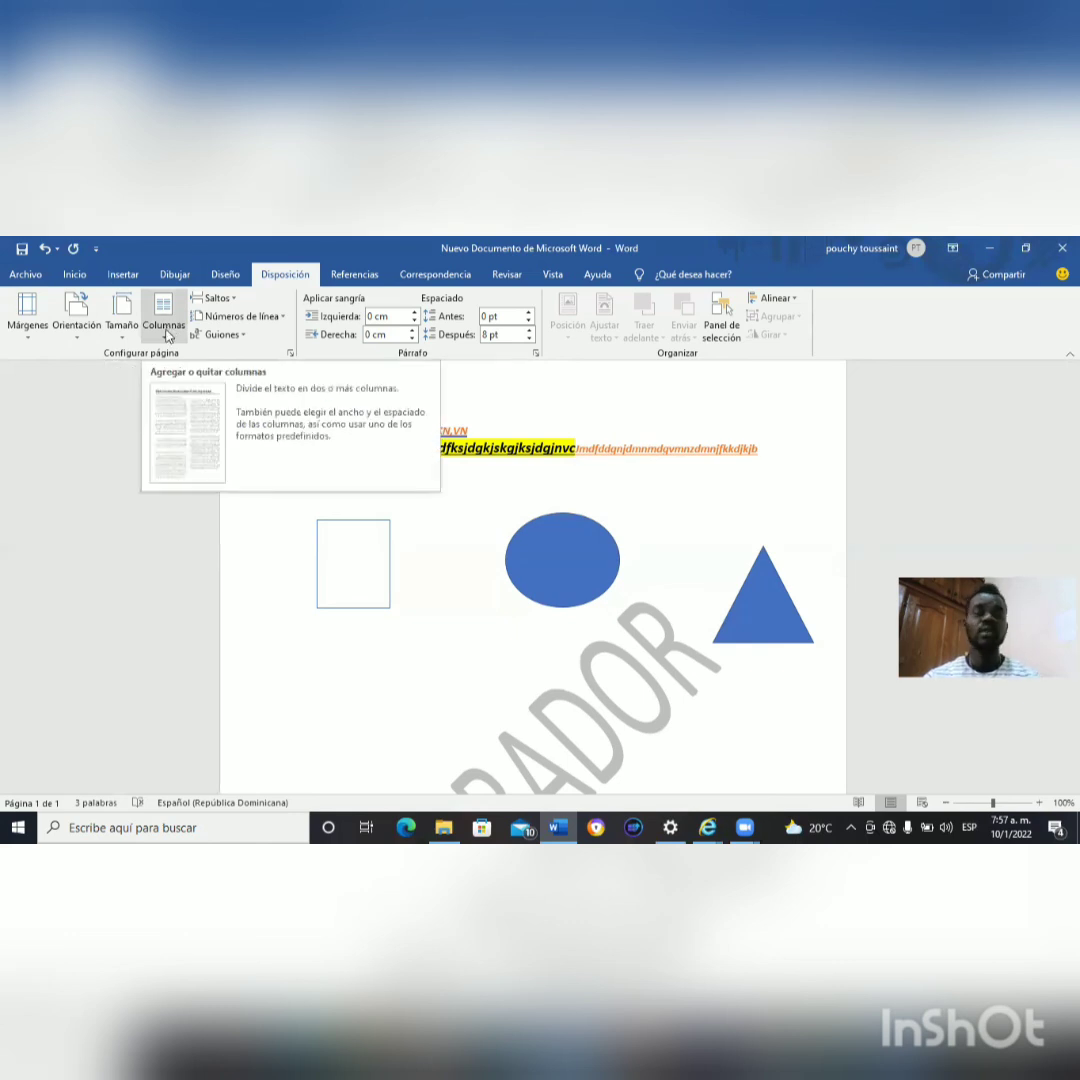
Look through the column layout choices and the tools for references, correspondence and document review.
{"action": "left_click", "coordinate": [164, 318]}
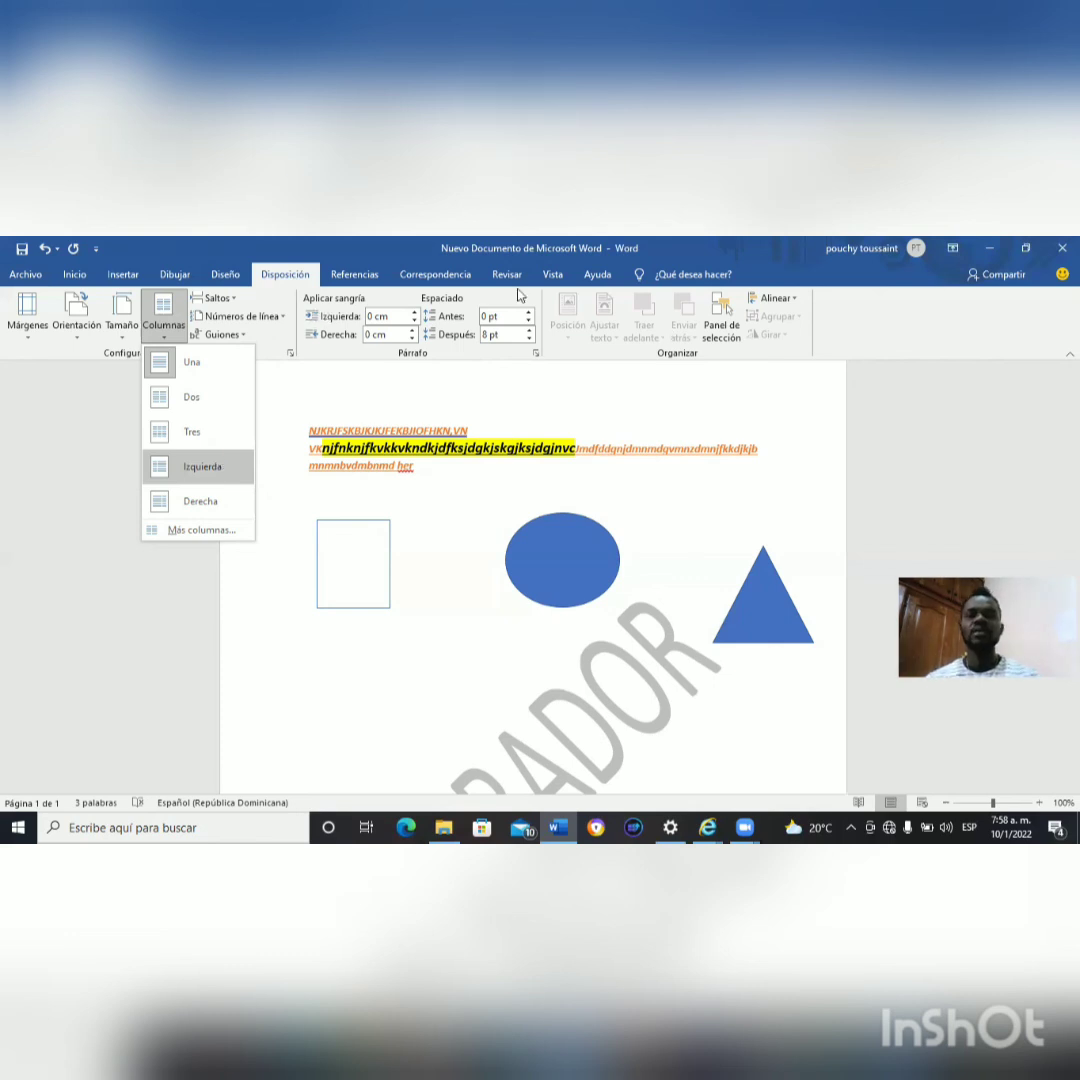
{"action": "left_click", "coordinate": [364, 279]}
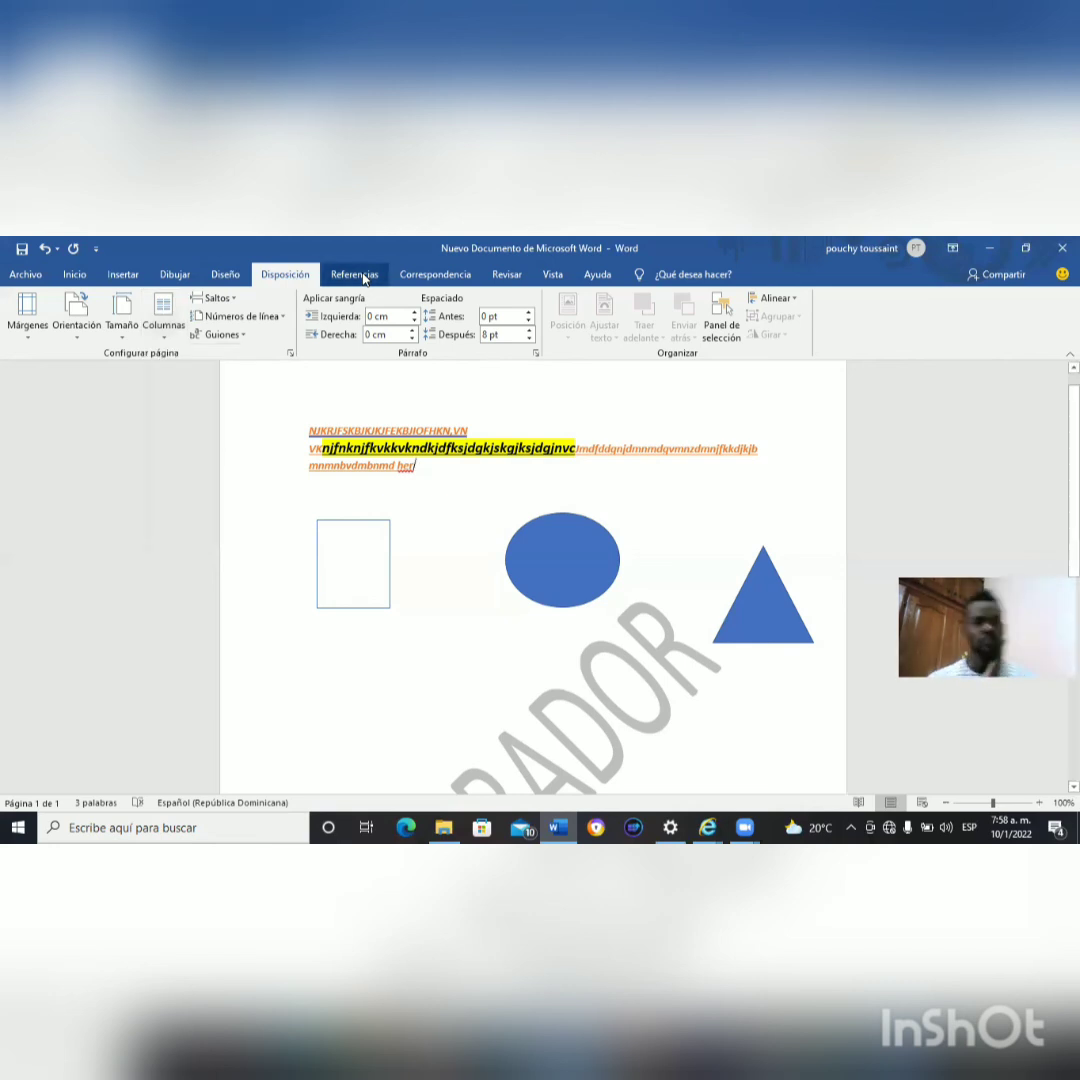
{"action": "left_click", "coordinate": [364, 278]}
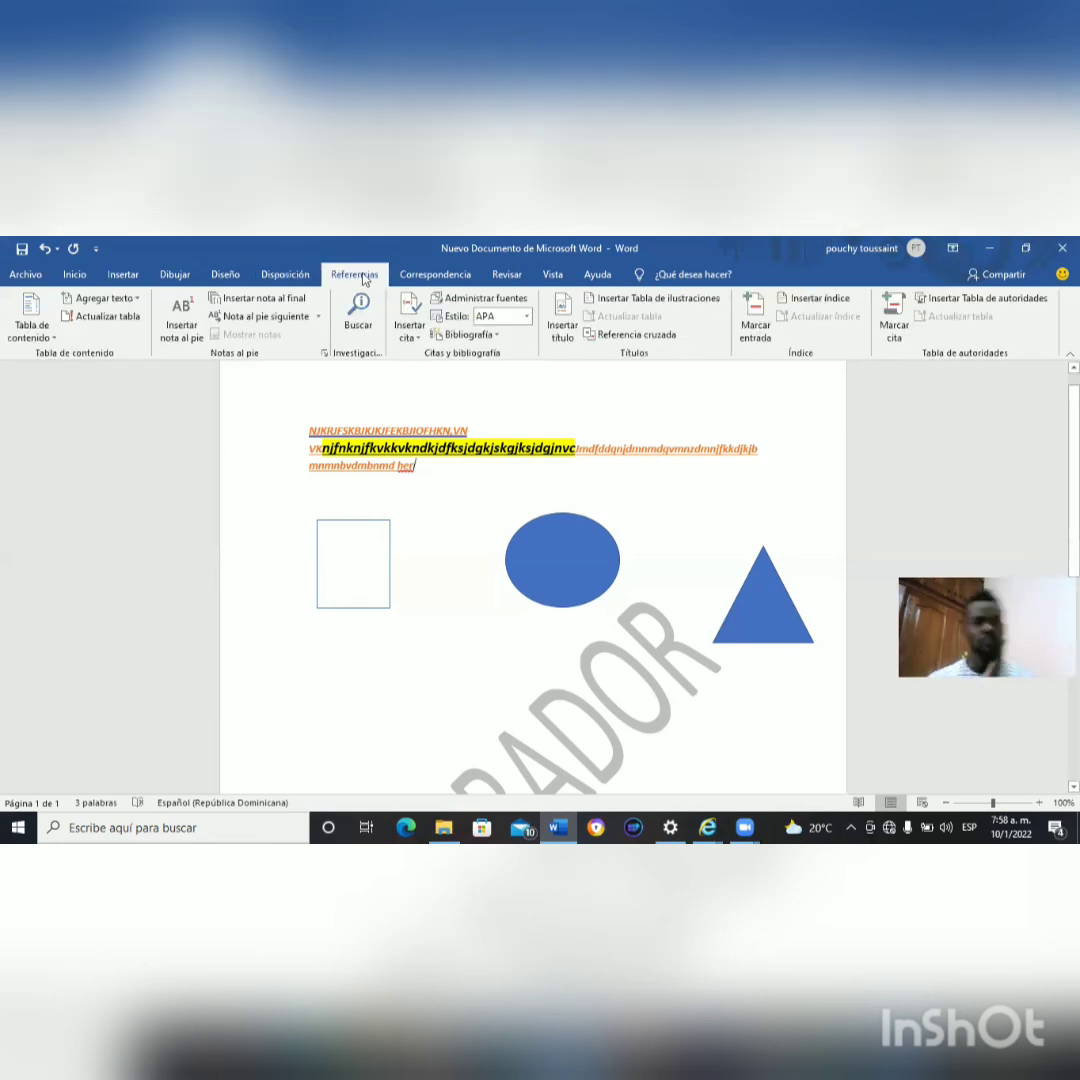
{"action": "left_click", "coordinate": [414, 279]}
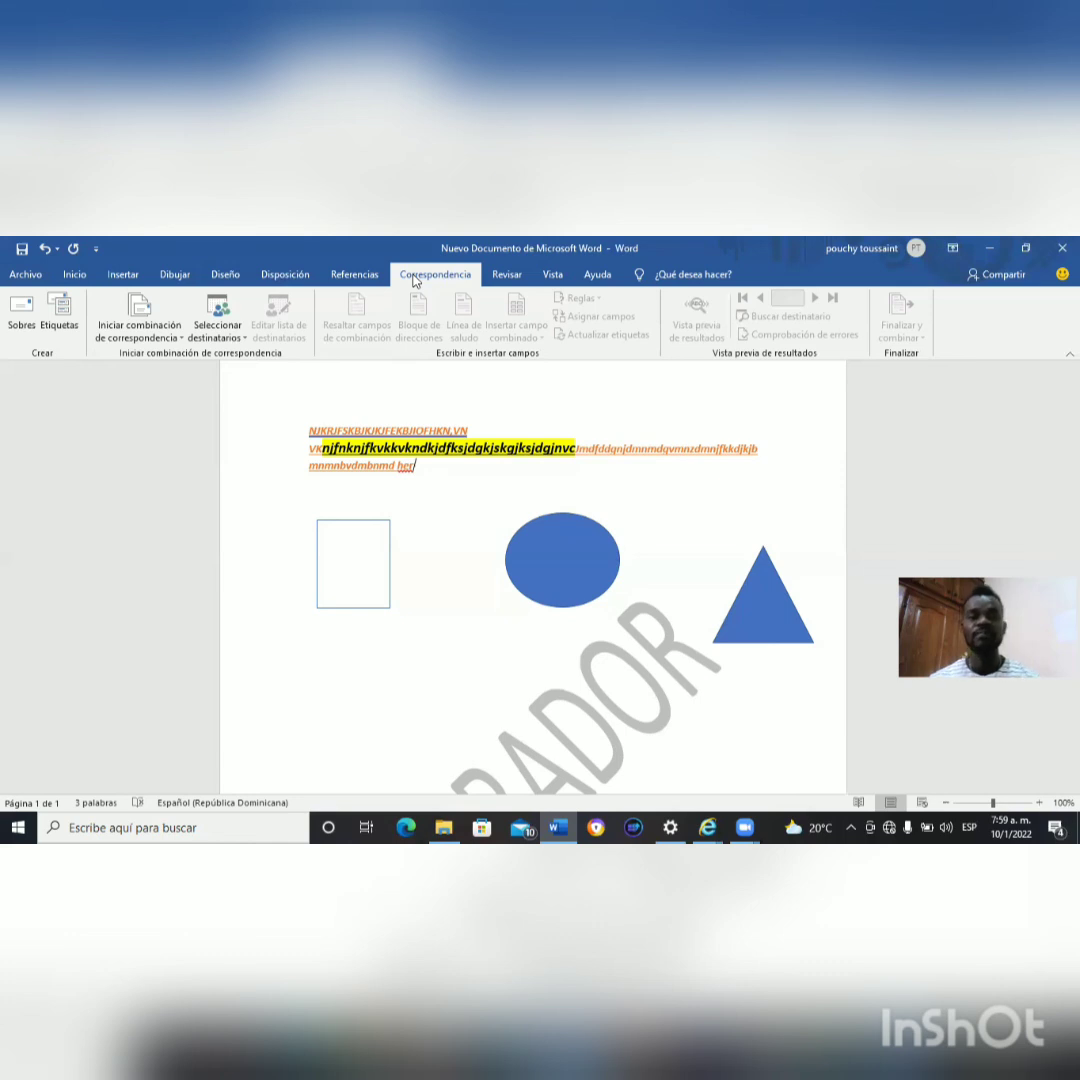
{"action": "left_click", "coordinate": [505, 276]}
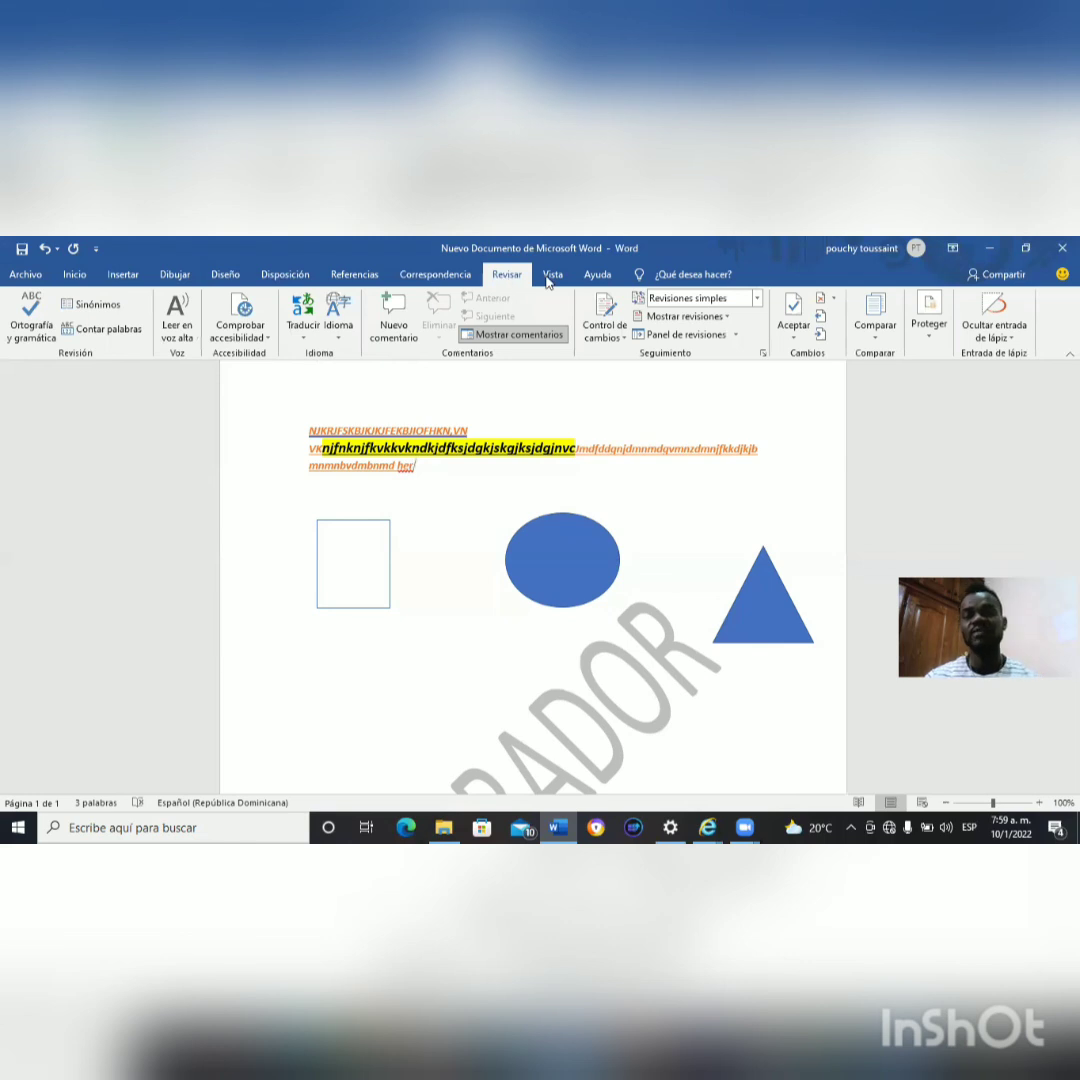